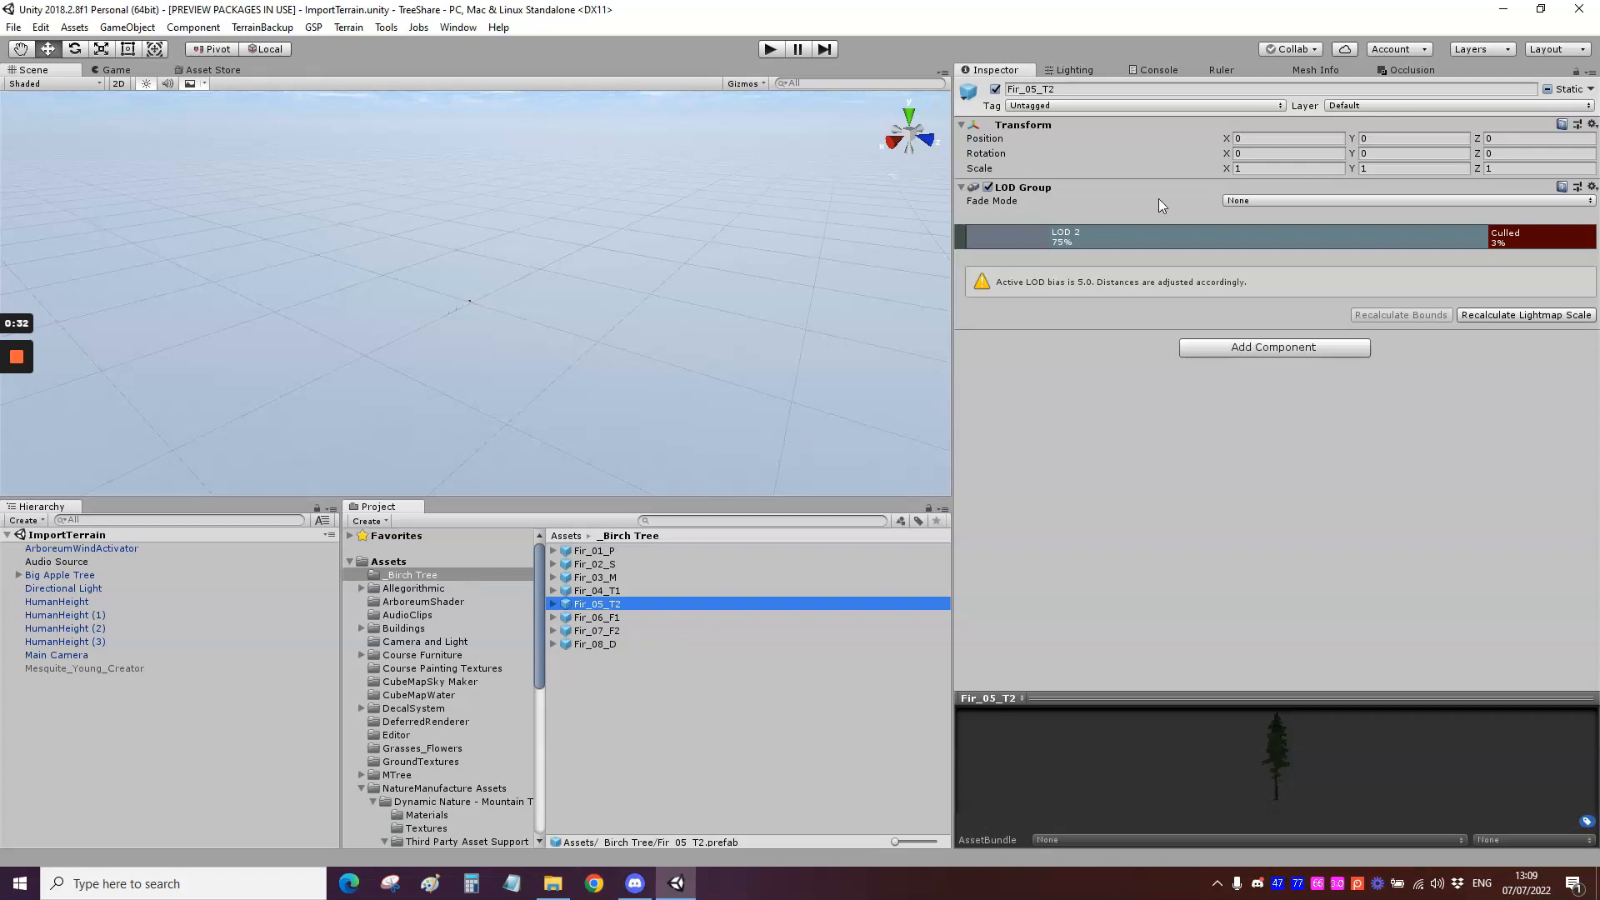
Step: Place the Fir_05_T2 prefab in the scene after viewing its LOD 2 level
left_click(963, 240)
left_click(1130, 242)
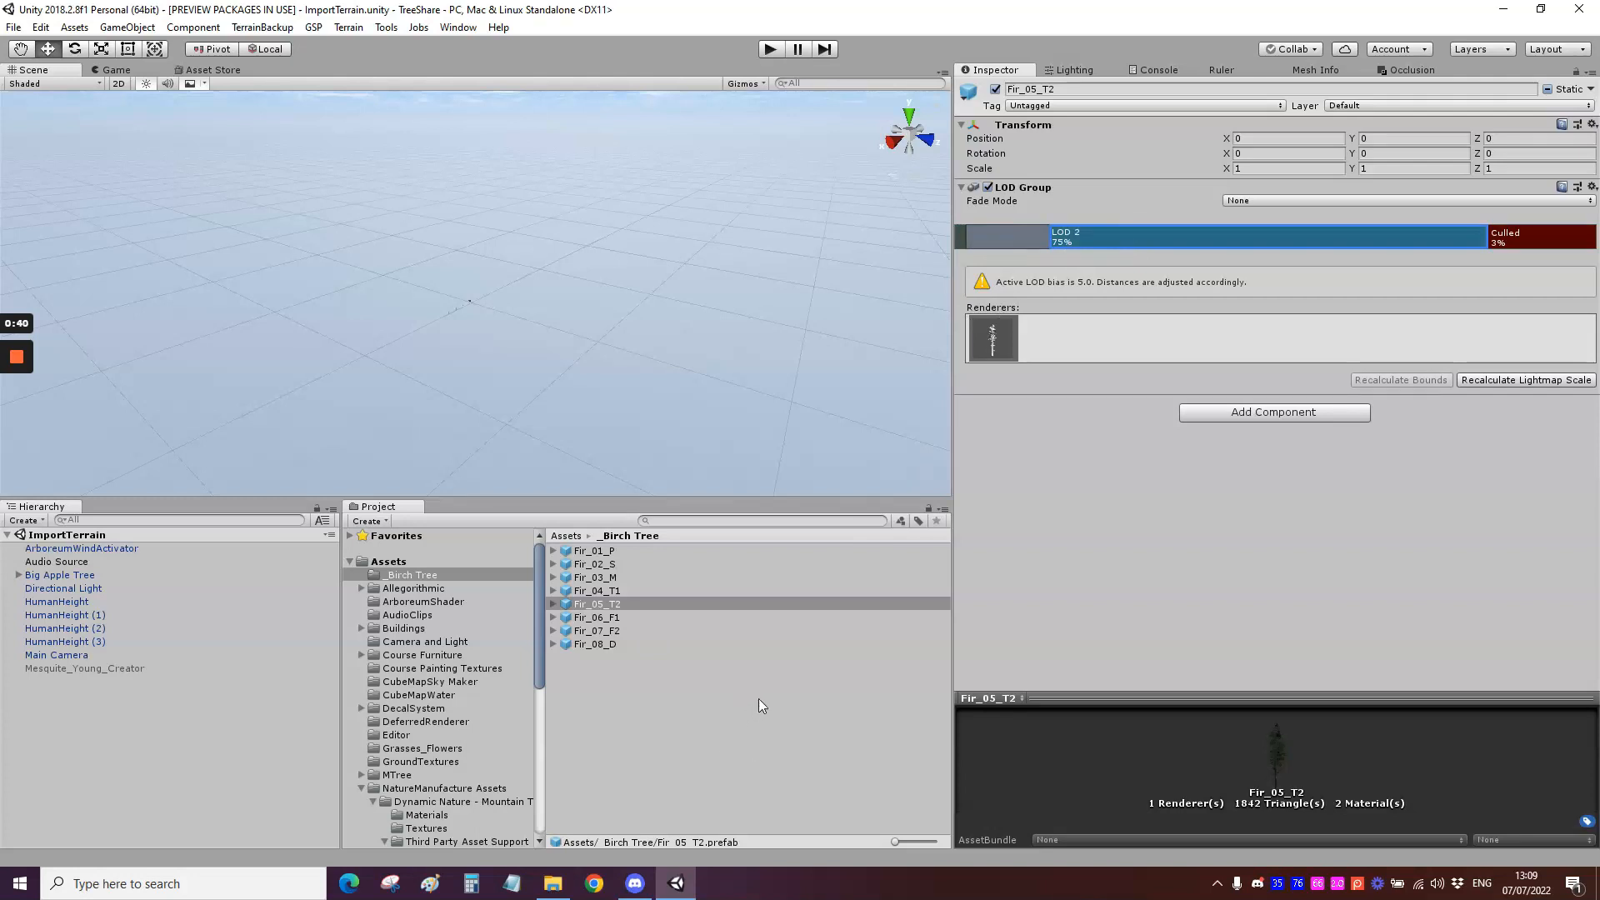
left_click_drag(651, 608, 521, 363)
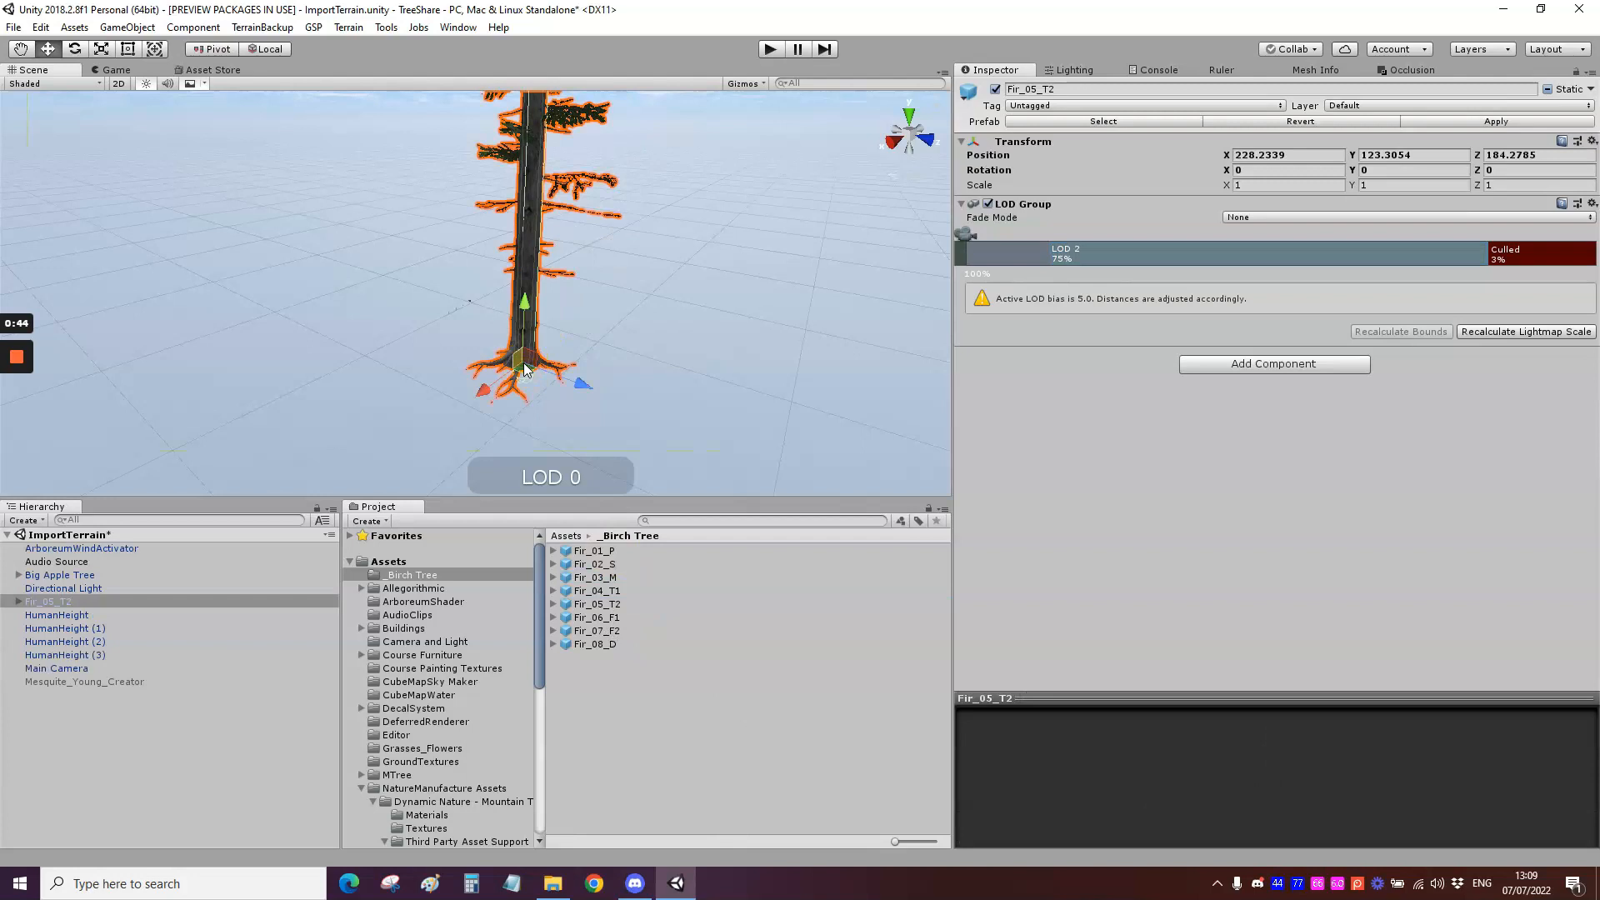
Step: Examine the collision and LOD child objects of the placed Fir_05_T2 tree and the LOD 1 level of its LOD Group
left_click(18, 601)
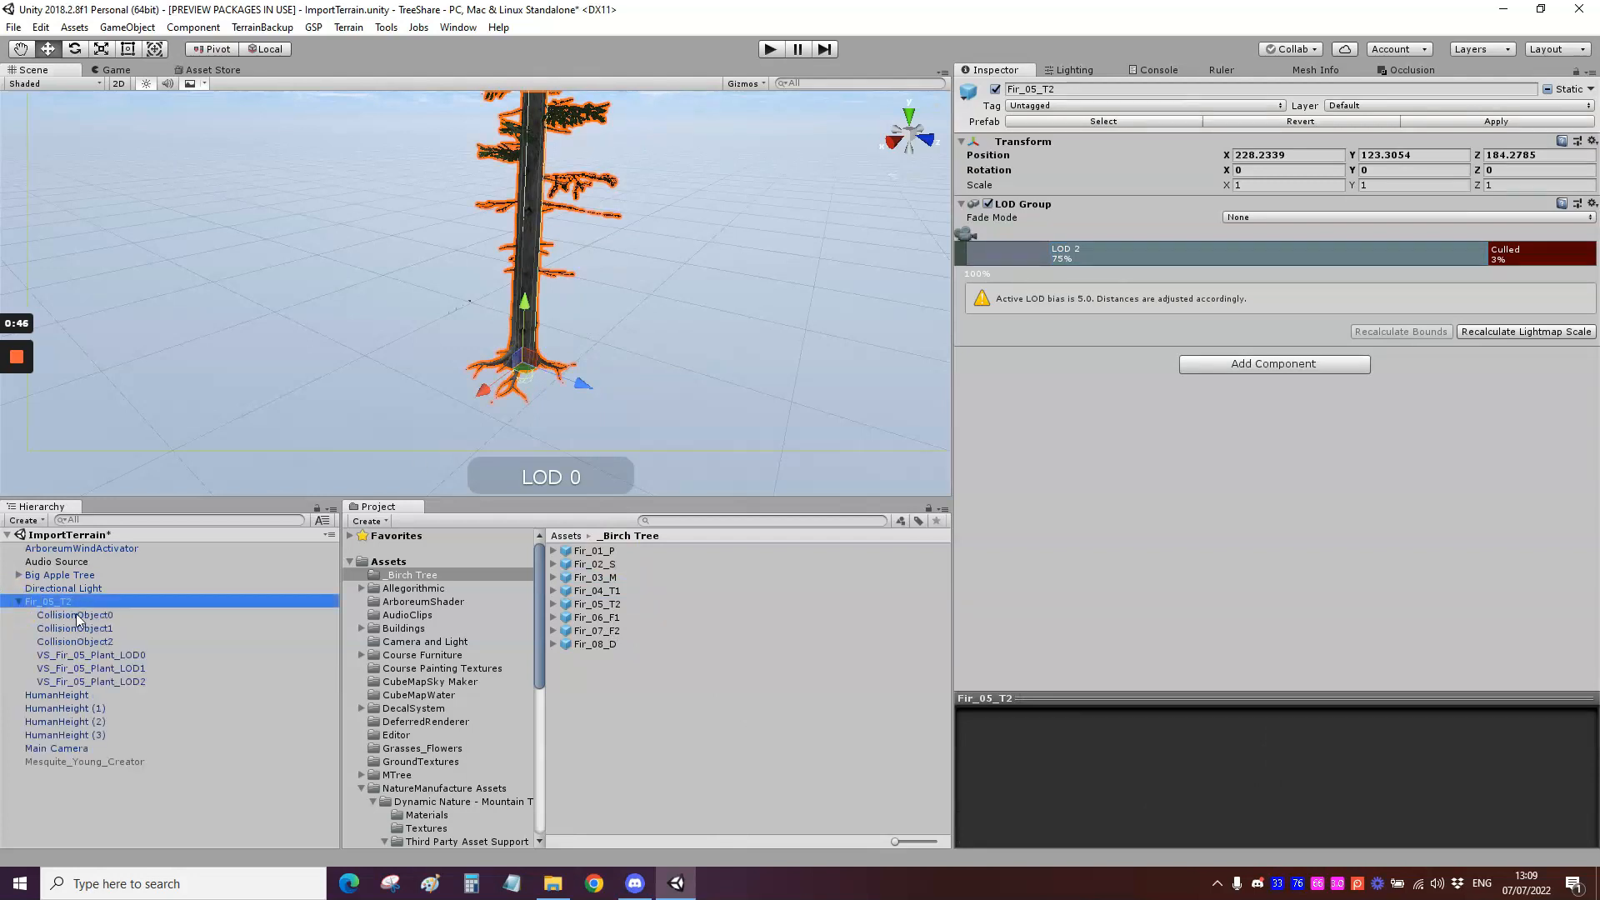
left_click(108, 616)
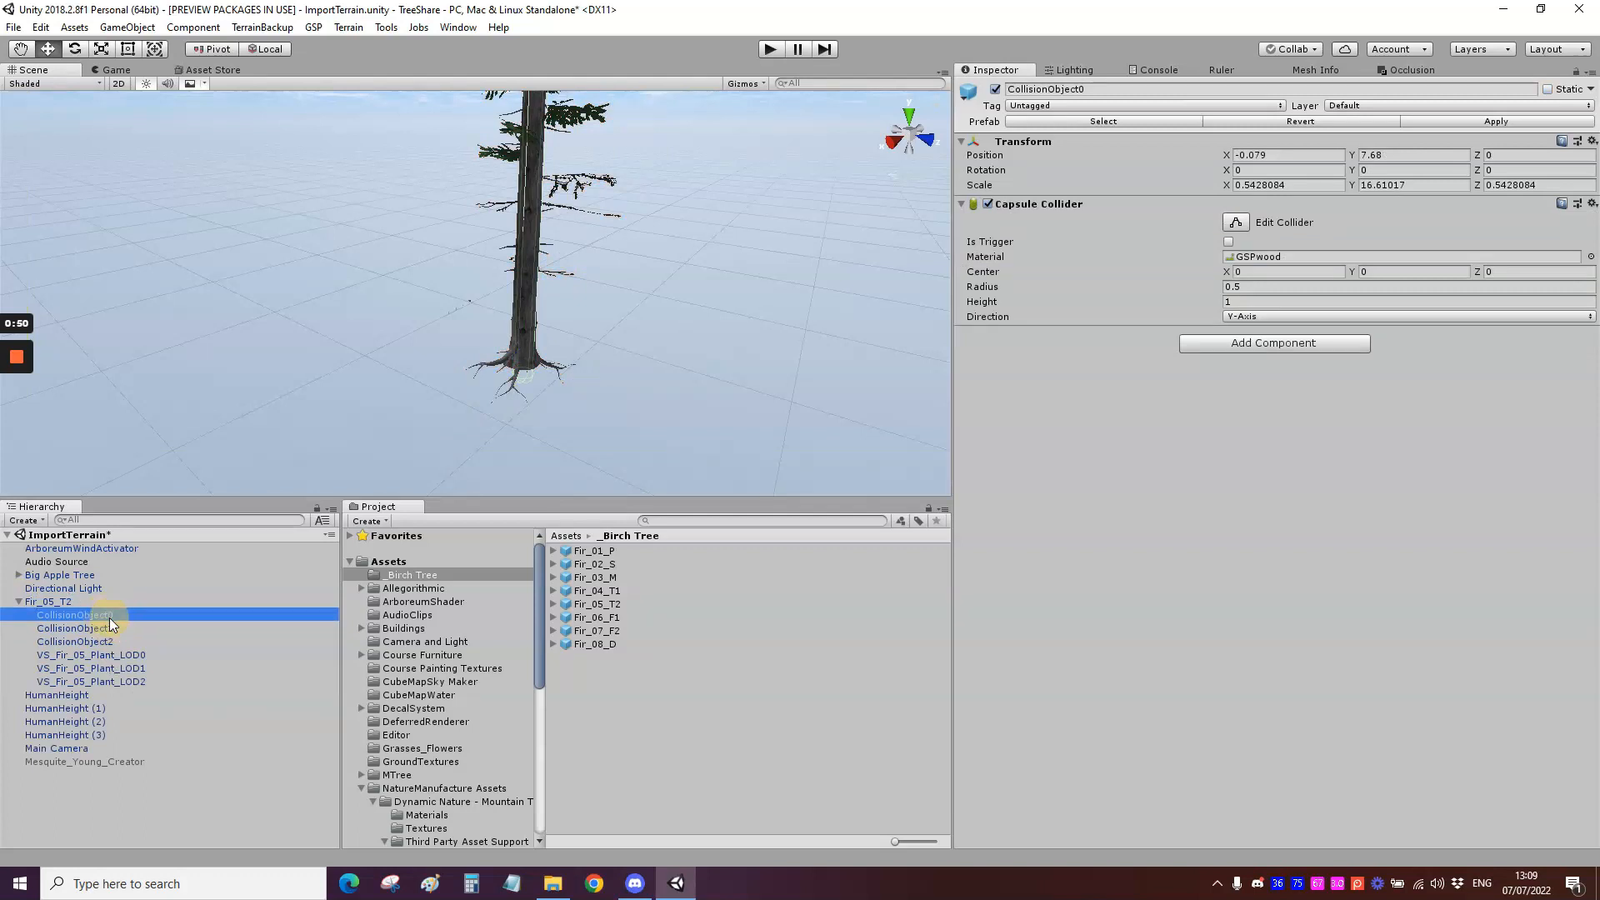
left_click(108, 654)
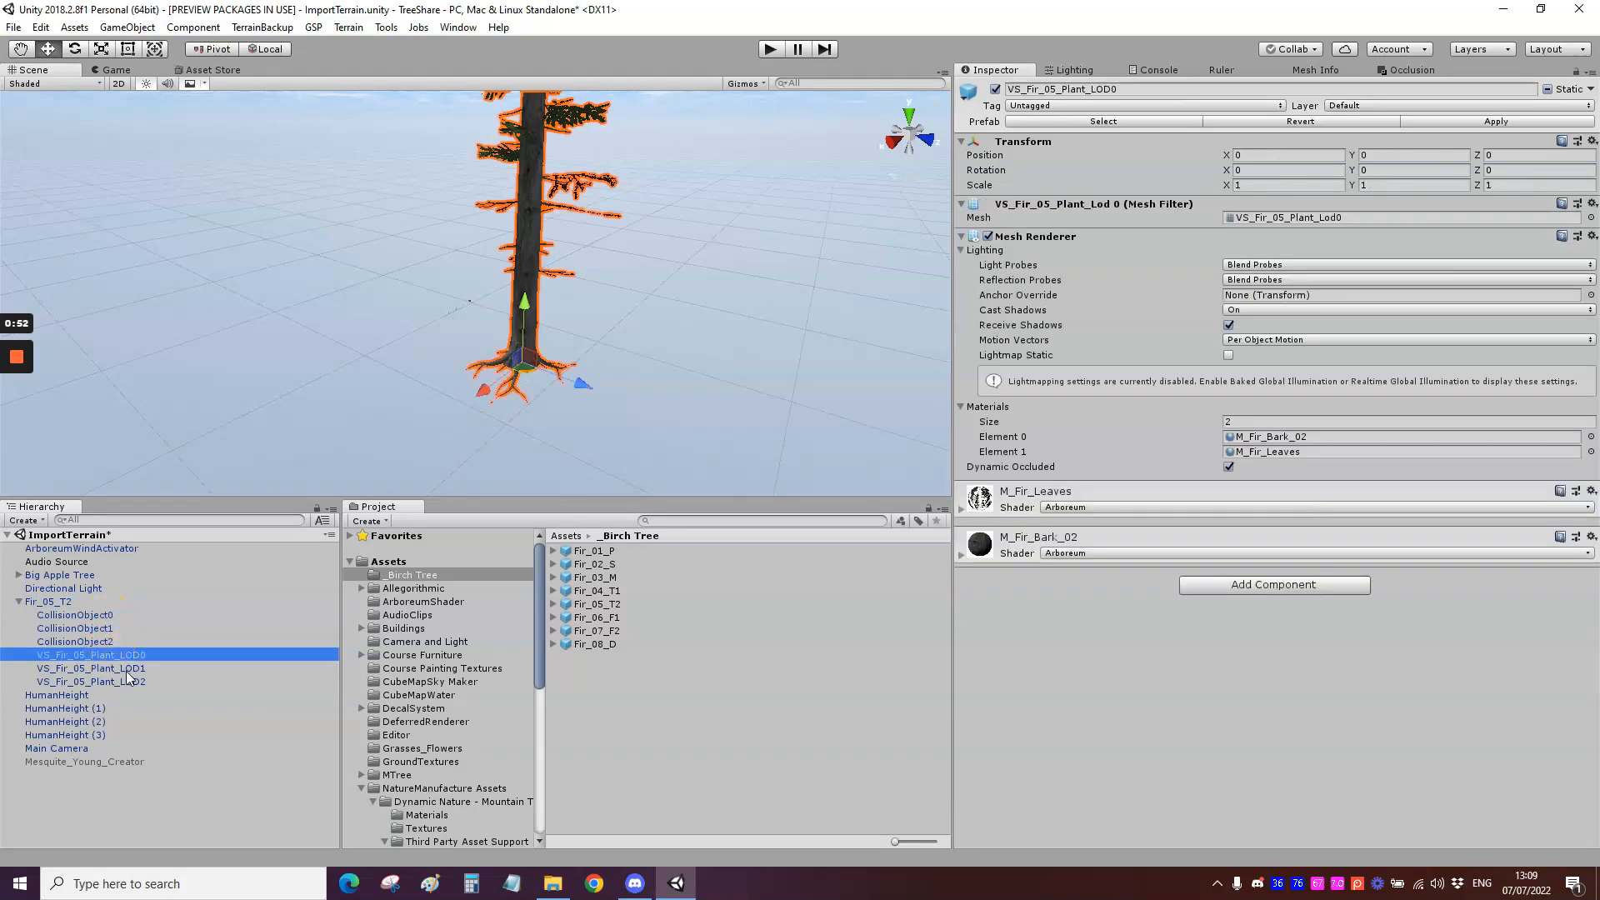
left_click(143, 667)
left_click(147, 682)
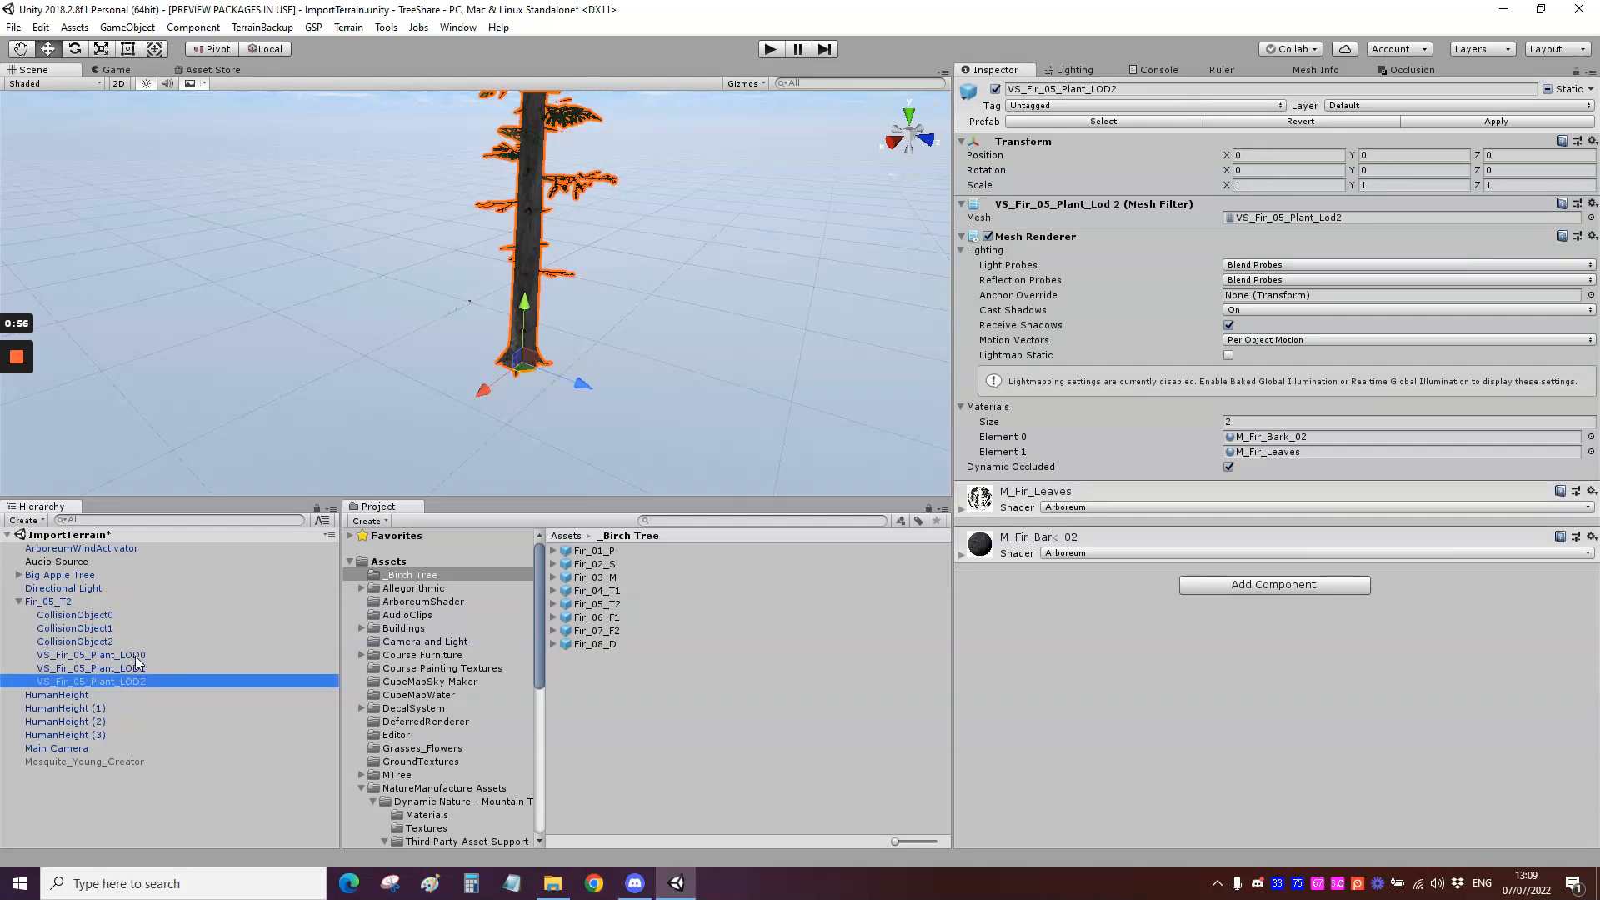
left_click(80, 603)
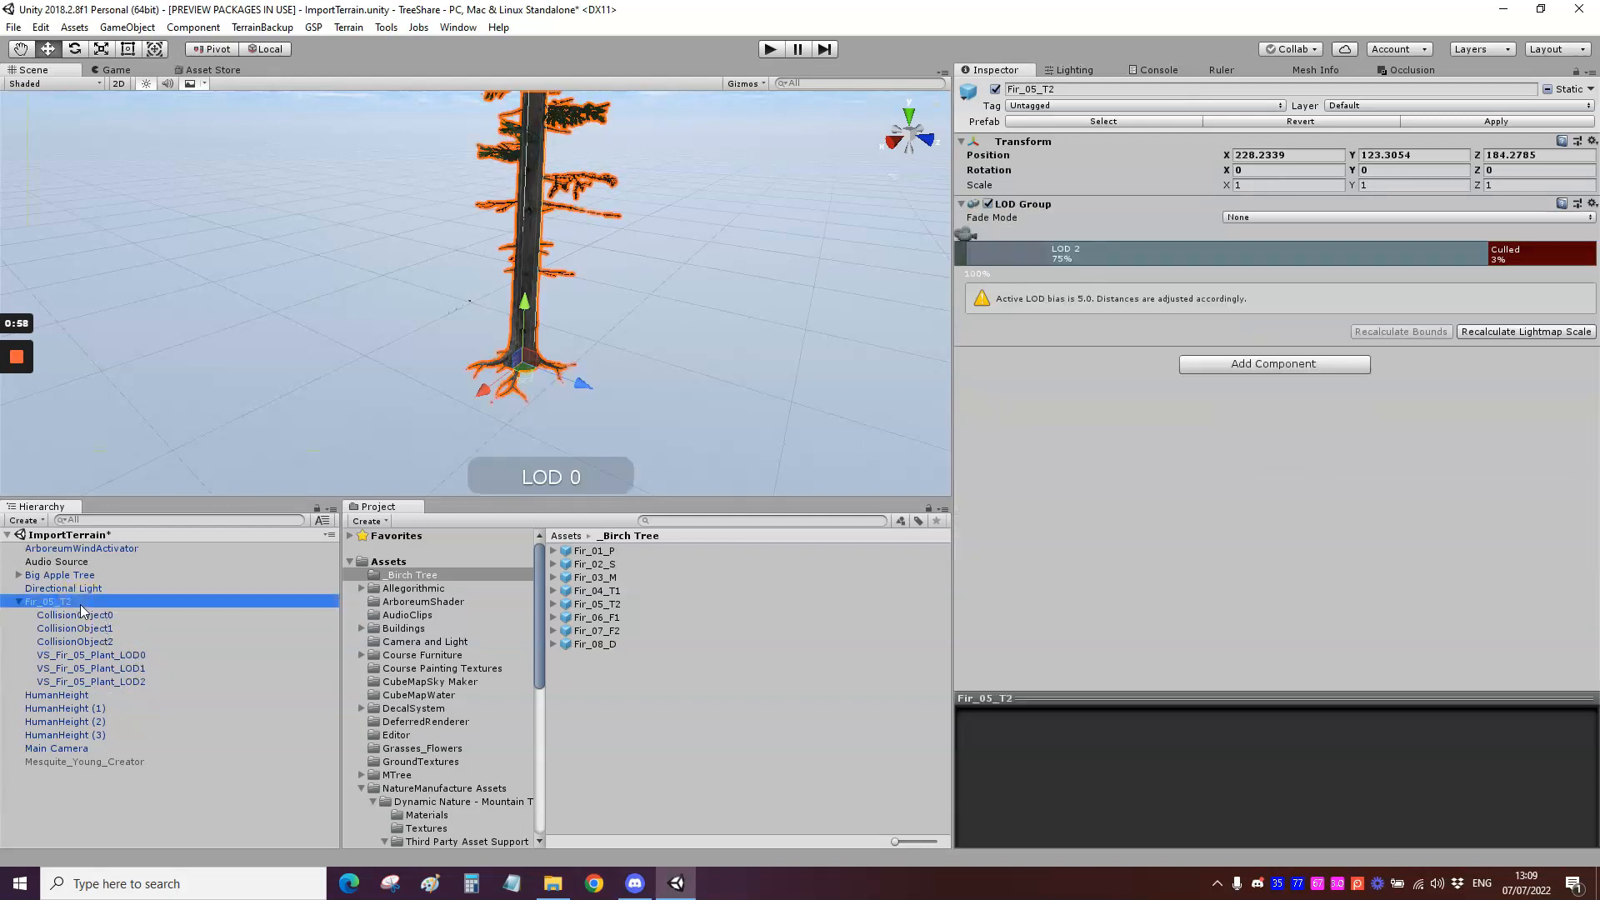
left_click(1008, 257)
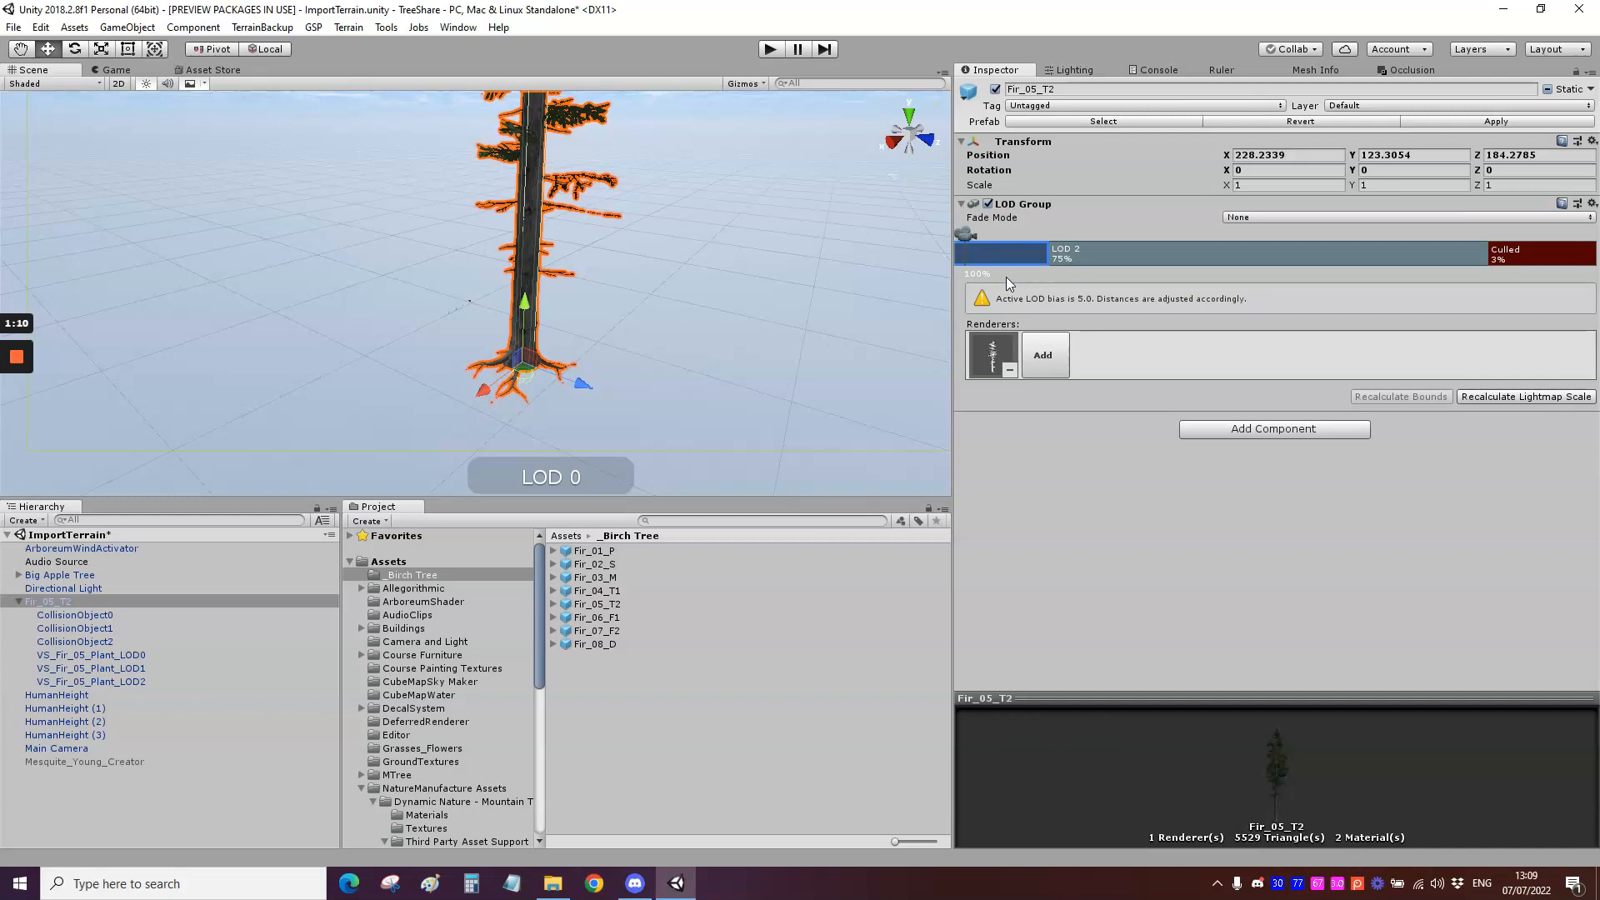
left_click(1592, 203)
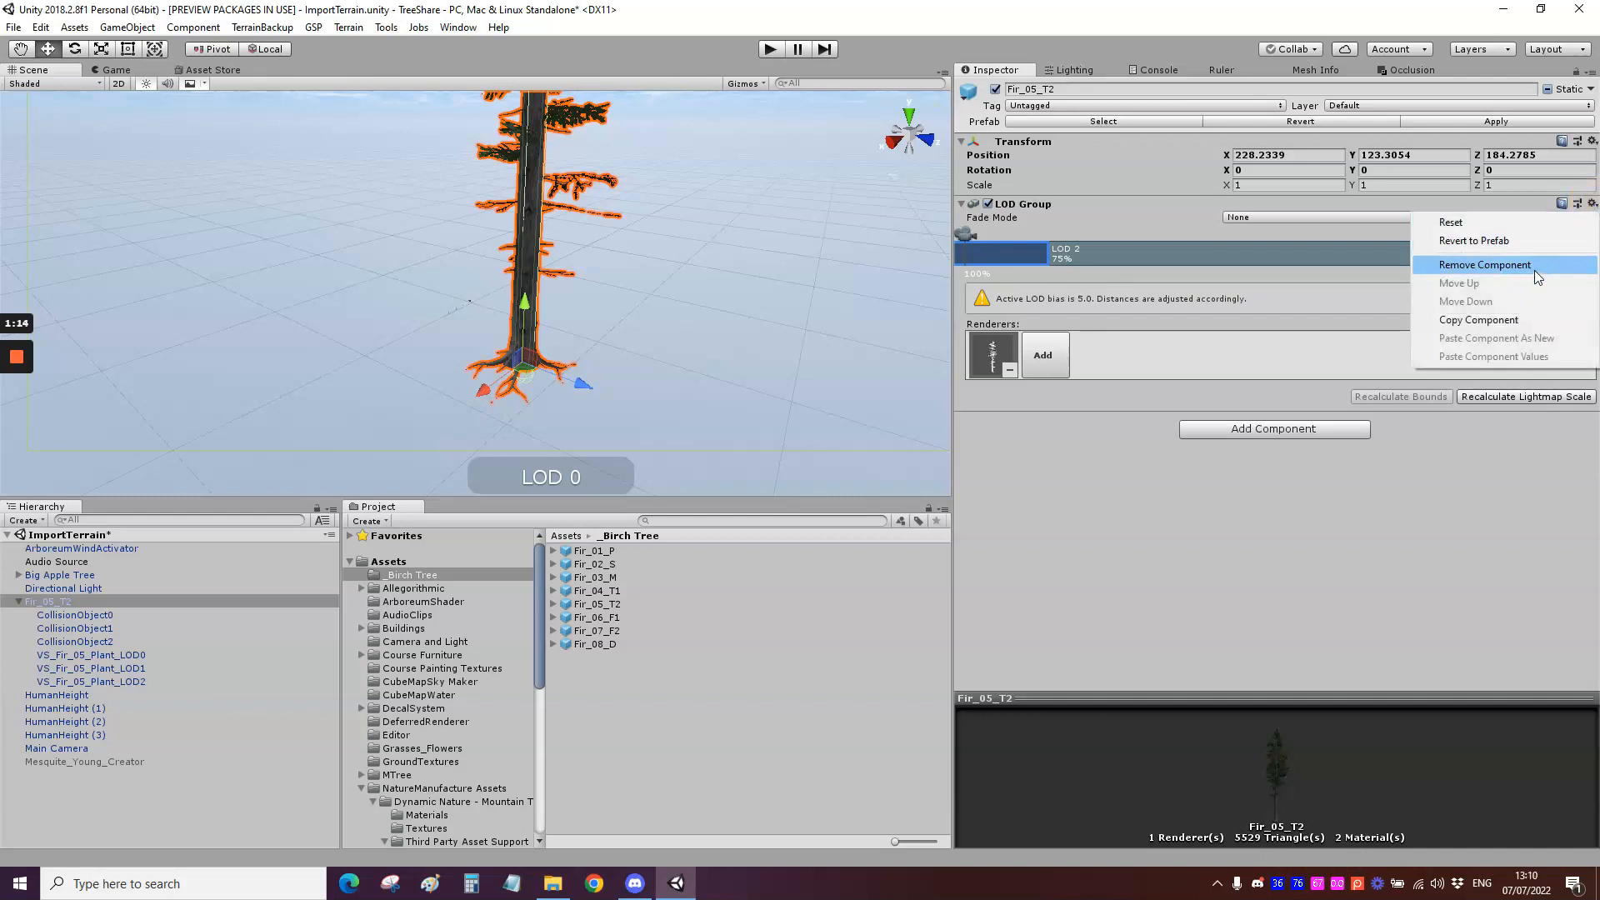
left_click(99, 628)
left_click(59, 601)
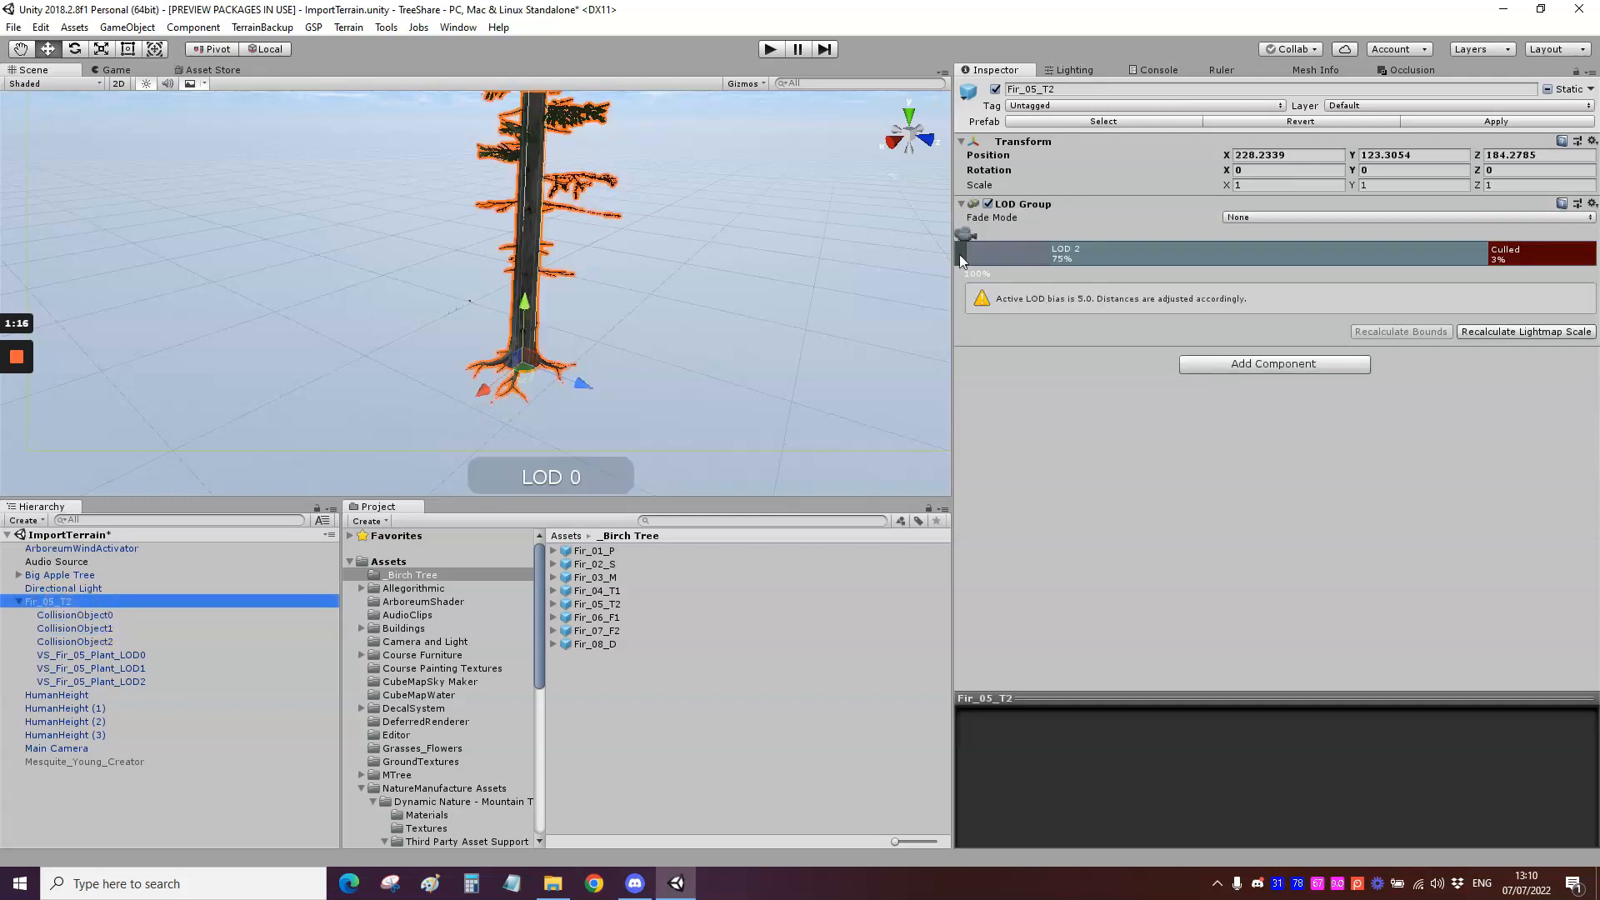
Step: Replace the LOD Group component on Fir_05_T2 with a newly added LOD Group
left_click(1591, 203)
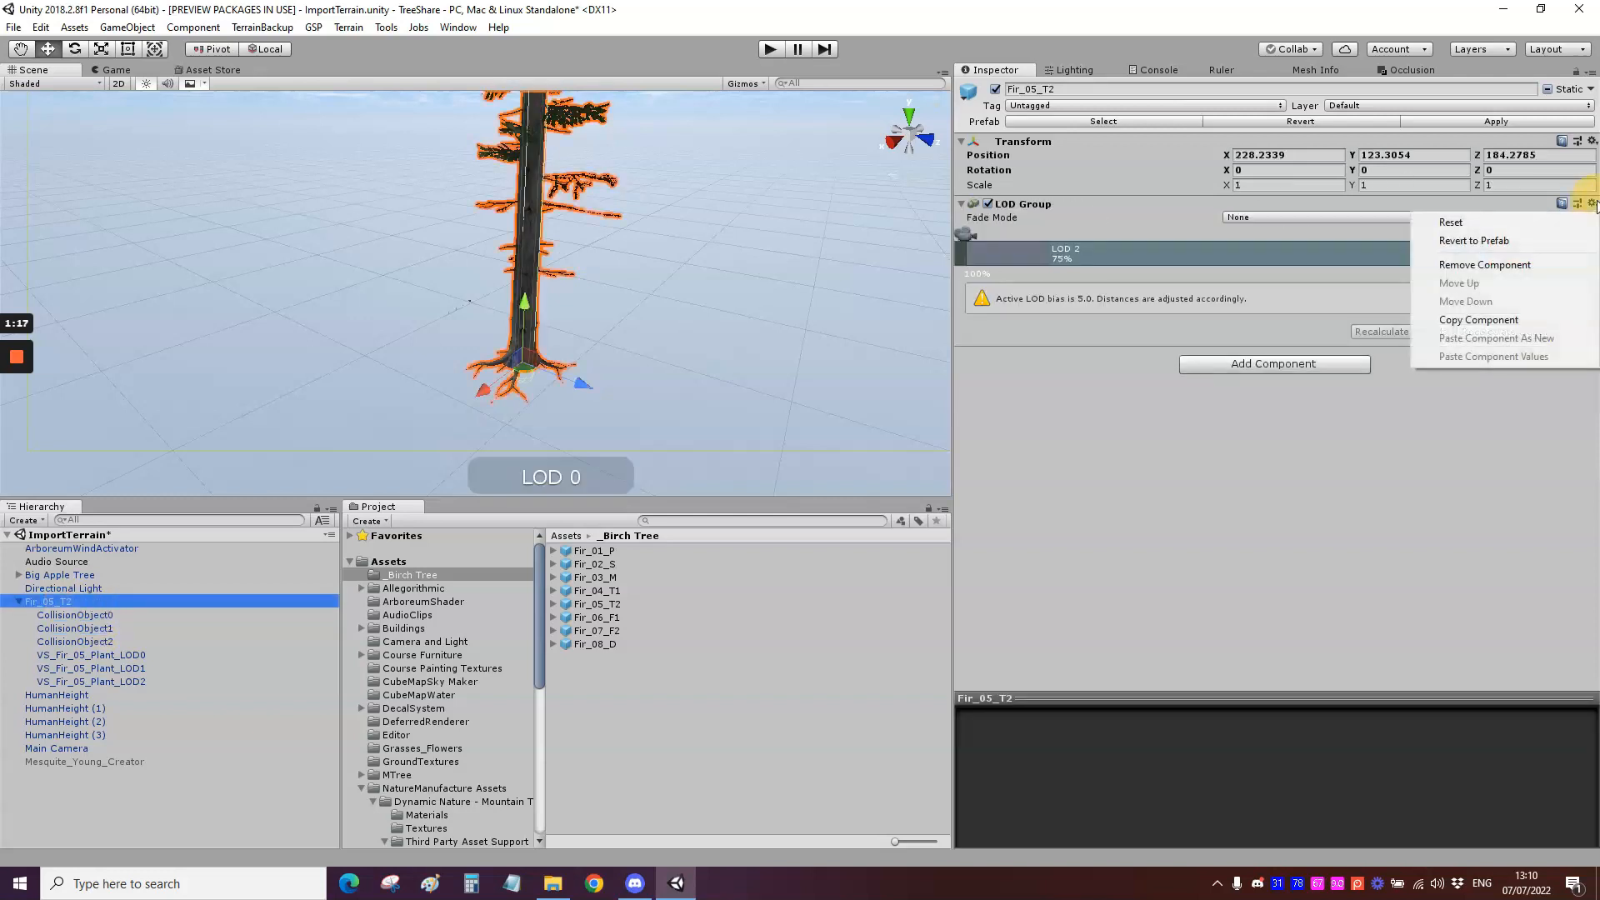
left_click(1537, 249)
left_click(1271, 210)
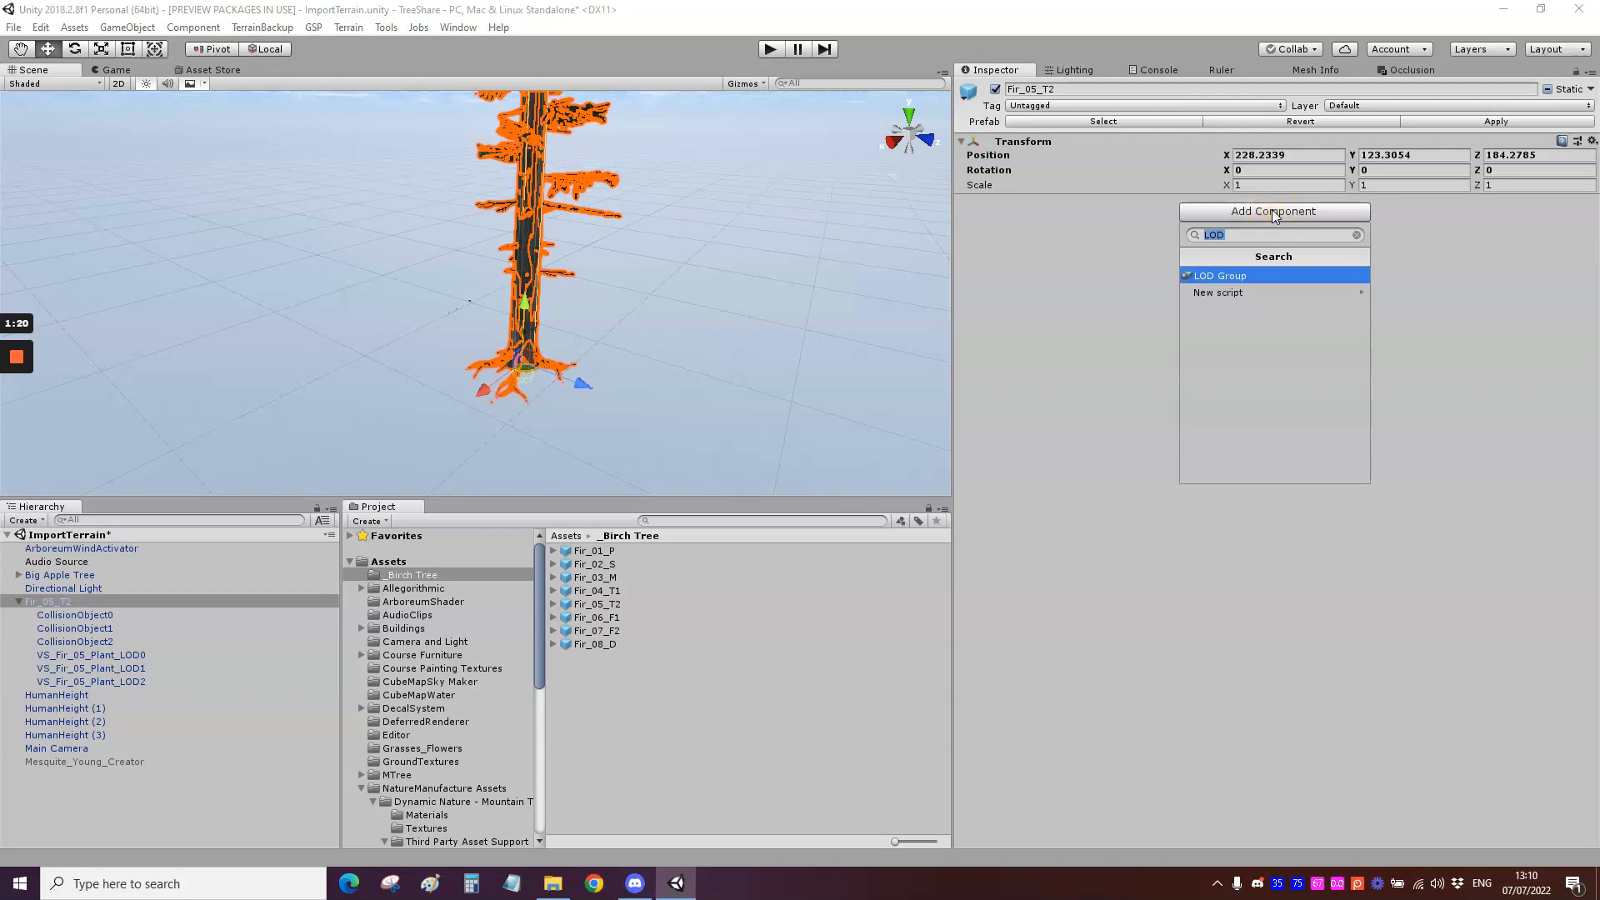
left_click(1266, 277)
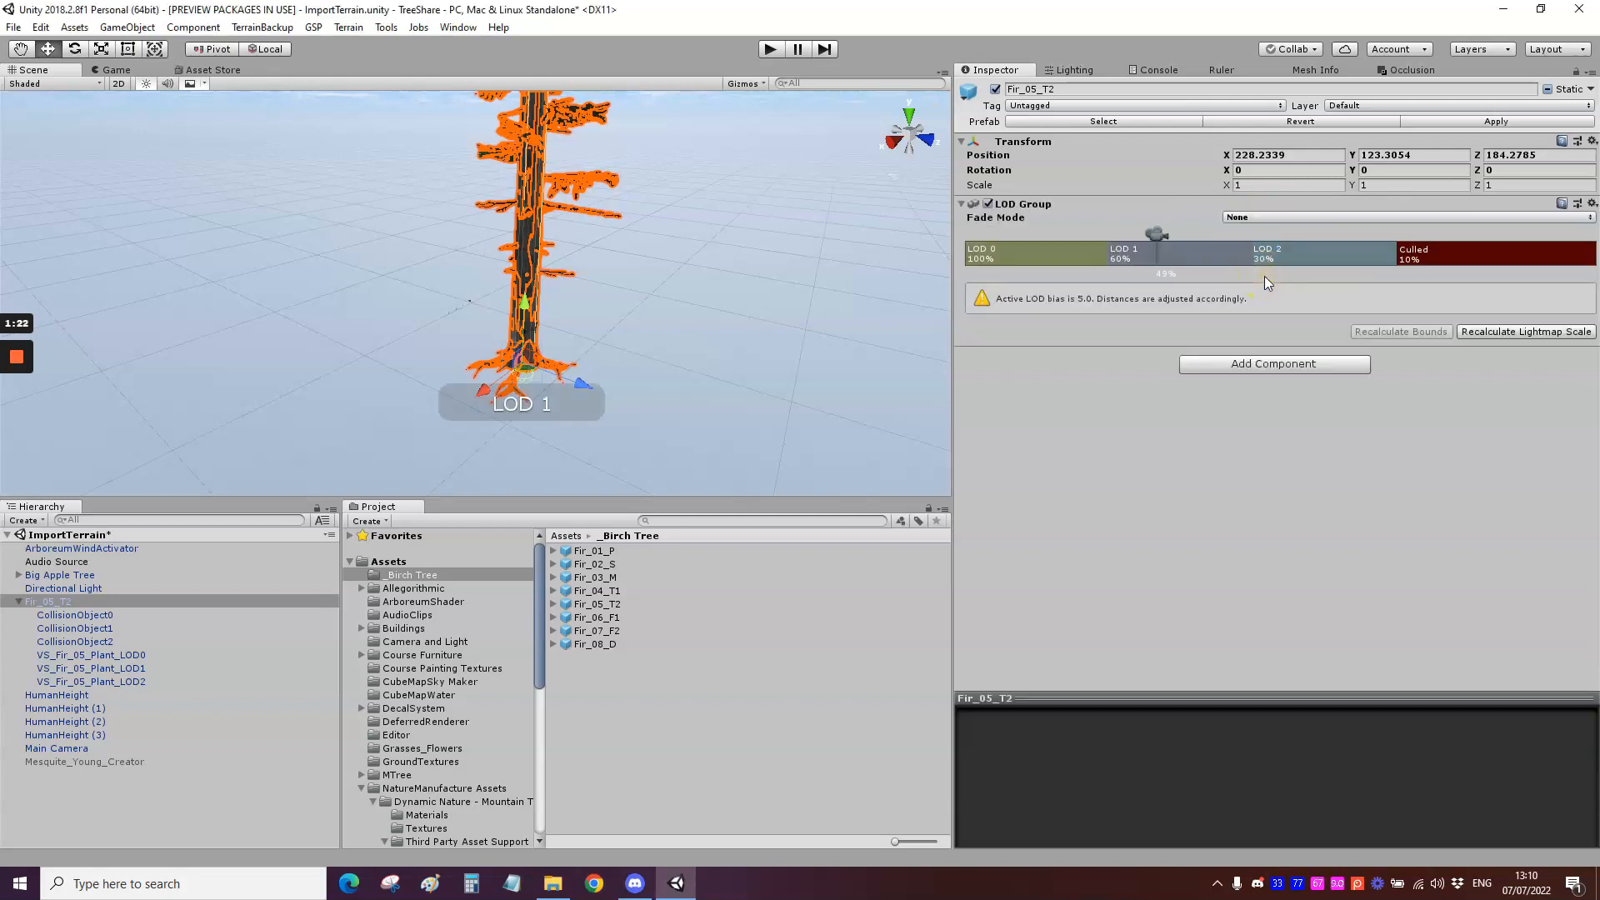
Step: Assign VS_Fir_05_Plant_LOD0, LOD1 and LOD2 as renderers of the matching LOD 0, LOD 1 and LOD 2 levels
left_click(1043, 258)
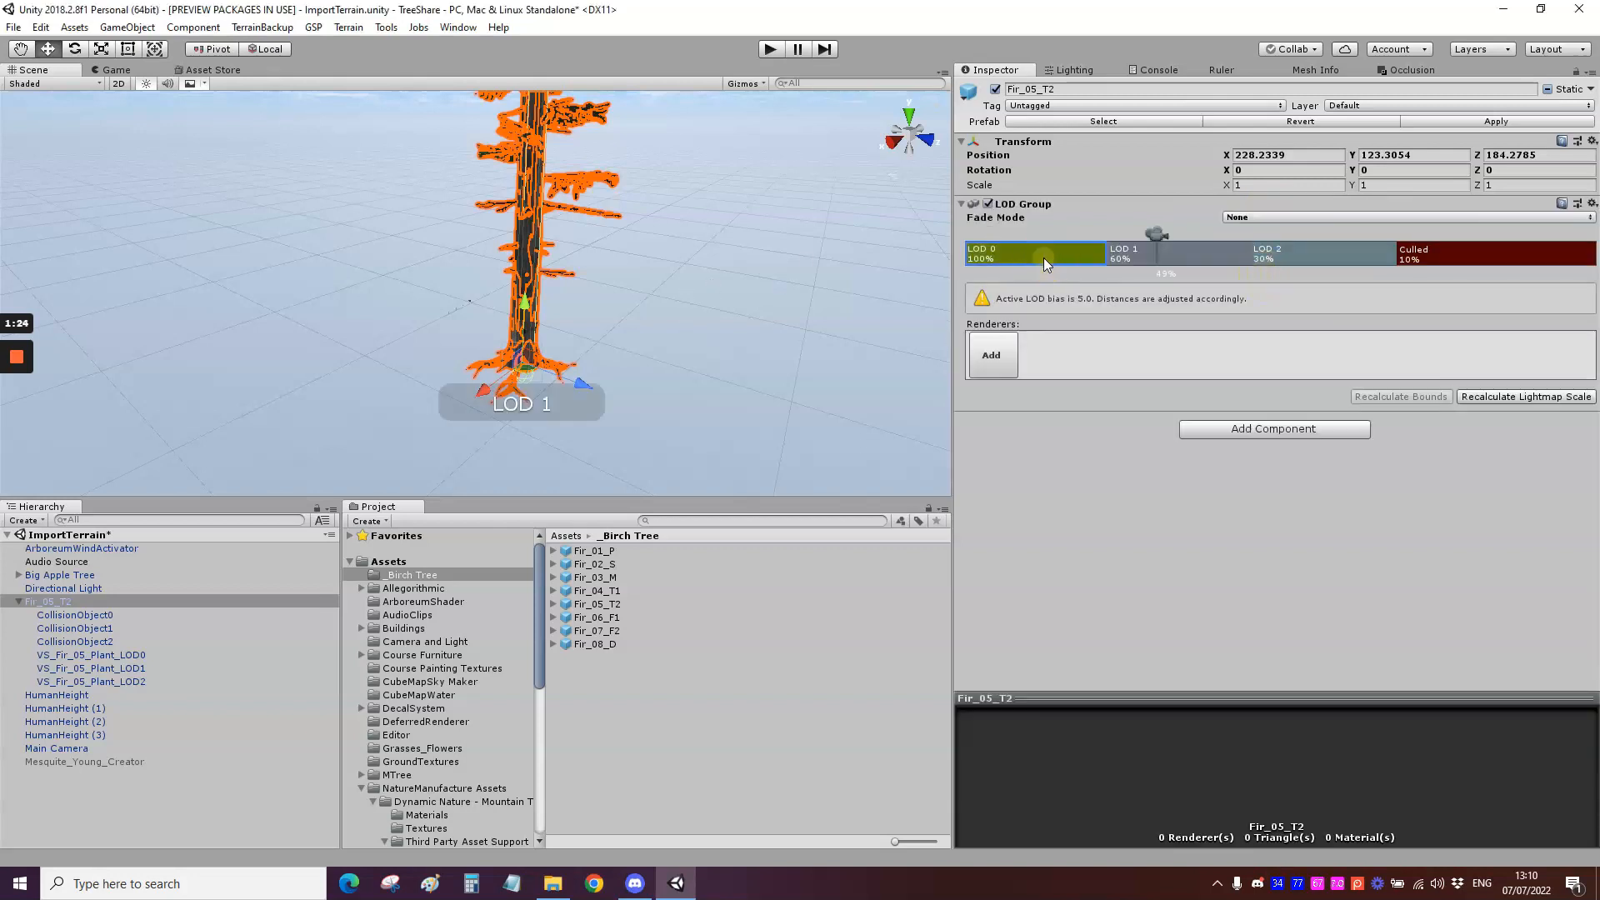
left_click_drag(91, 656, 1053, 256)
left_click(1170, 250)
left_click_drag(94, 668, 1185, 261)
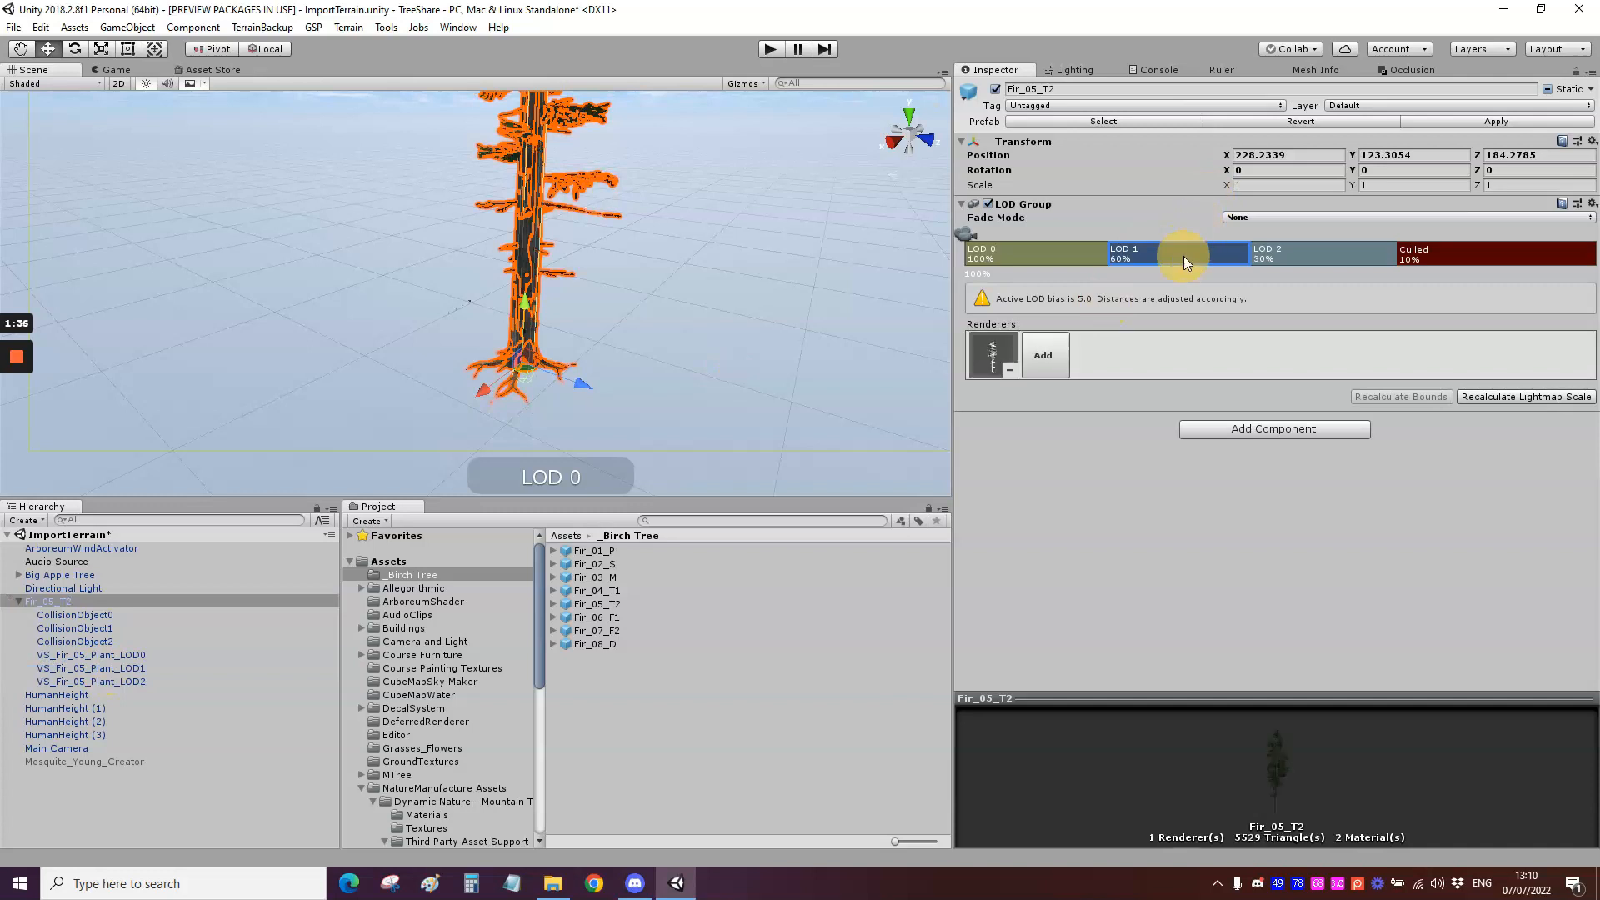
left_click_drag(117, 681, 1329, 253)
Step: Insert an extra LOD level before the culled range of the LOD Group and delete it again
right_click(1416, 258)
left_click(1438, 270)
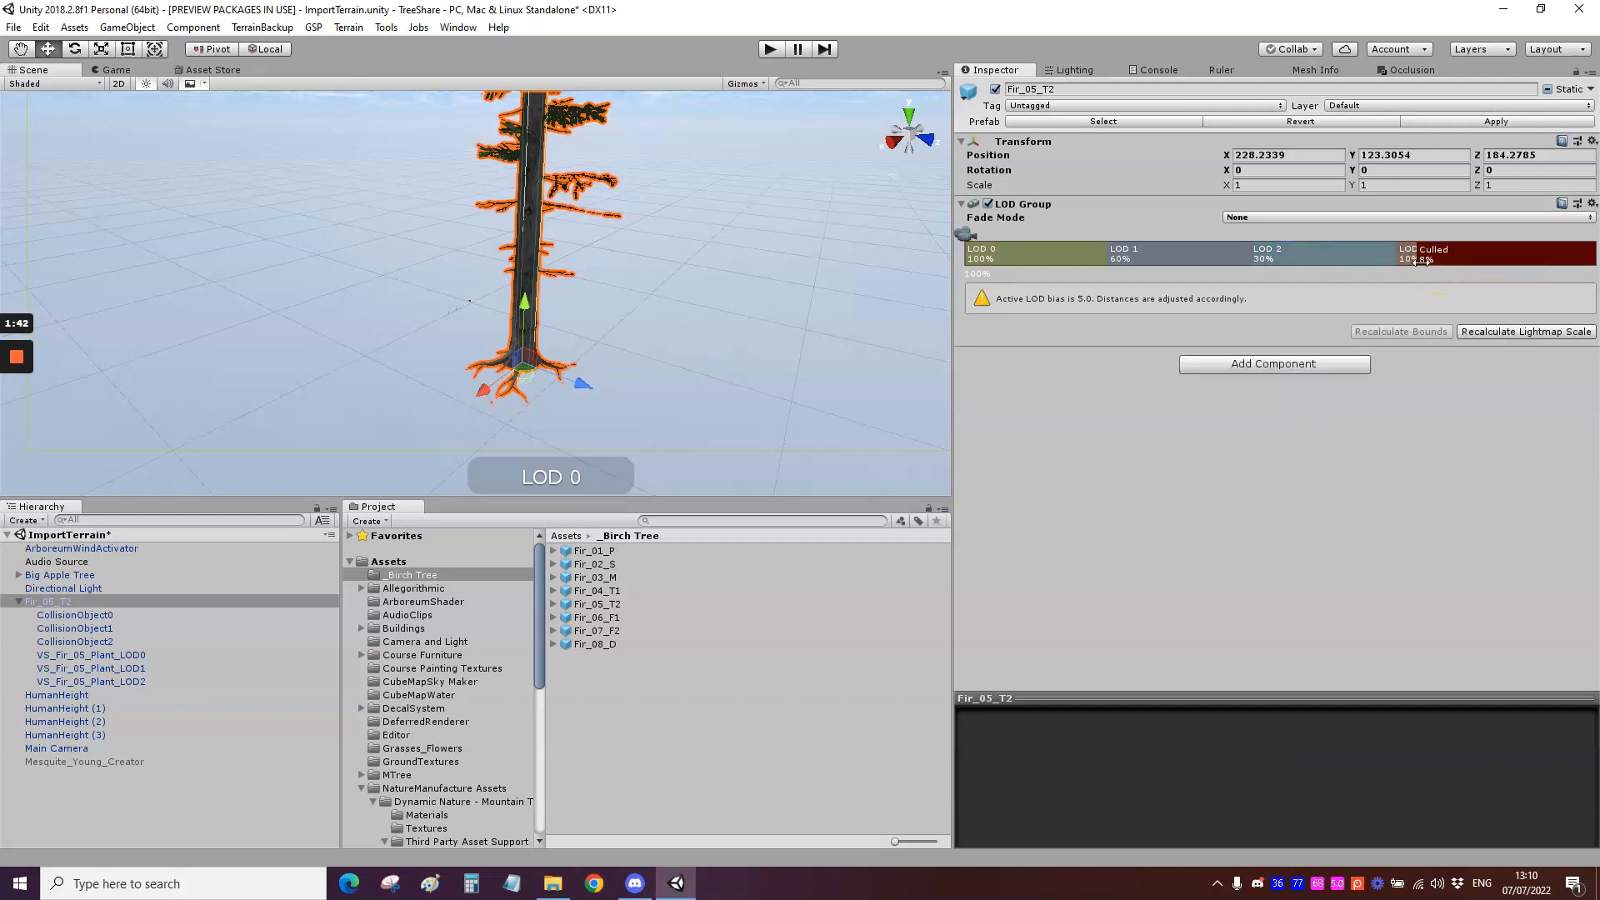
left_click(1403, 258)
right_click(1403, 257)
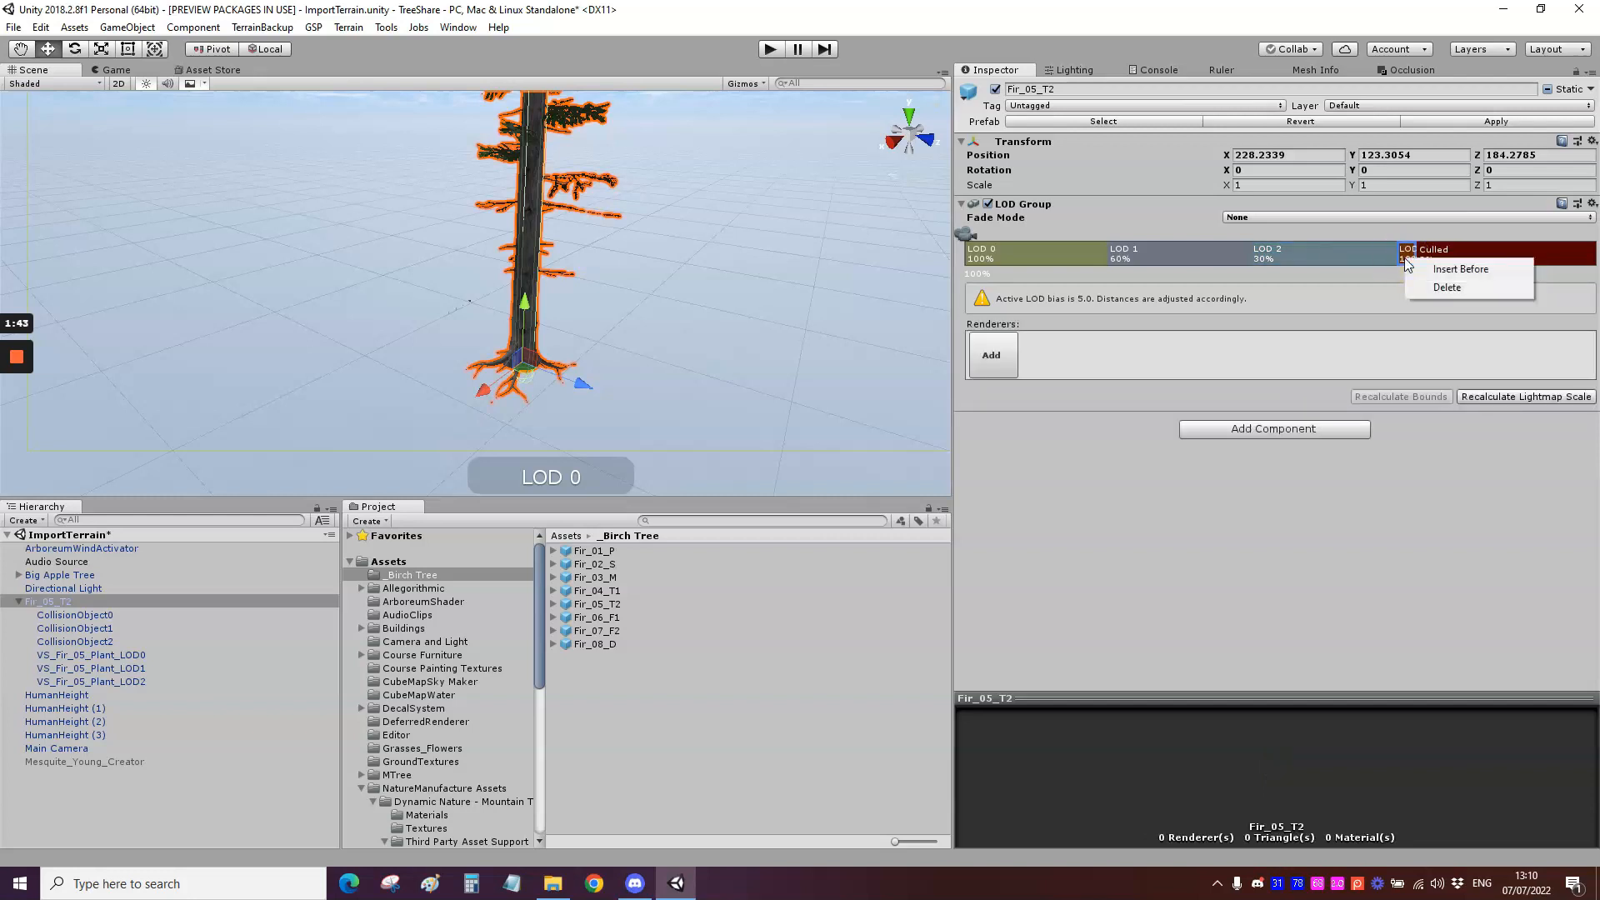
left_click(1438, 292)
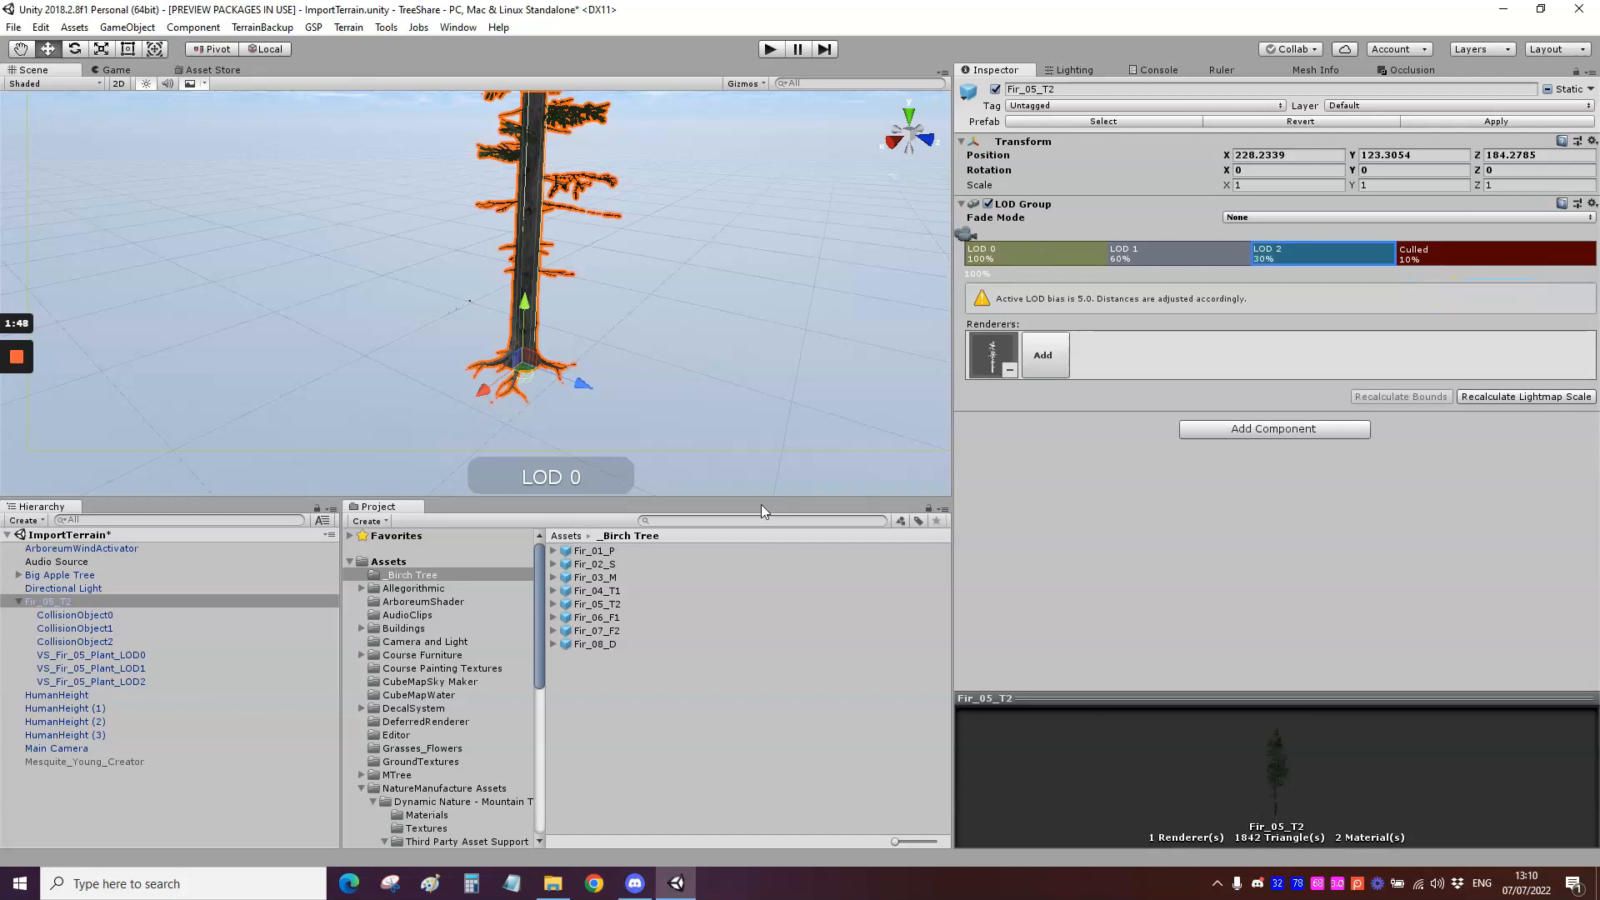
Step: Compare the triangle counts of the LOD 0, LOD 1 and LOD 2 levels in the LOD Group
left_click(1012, 256)
left_click(992, 354)
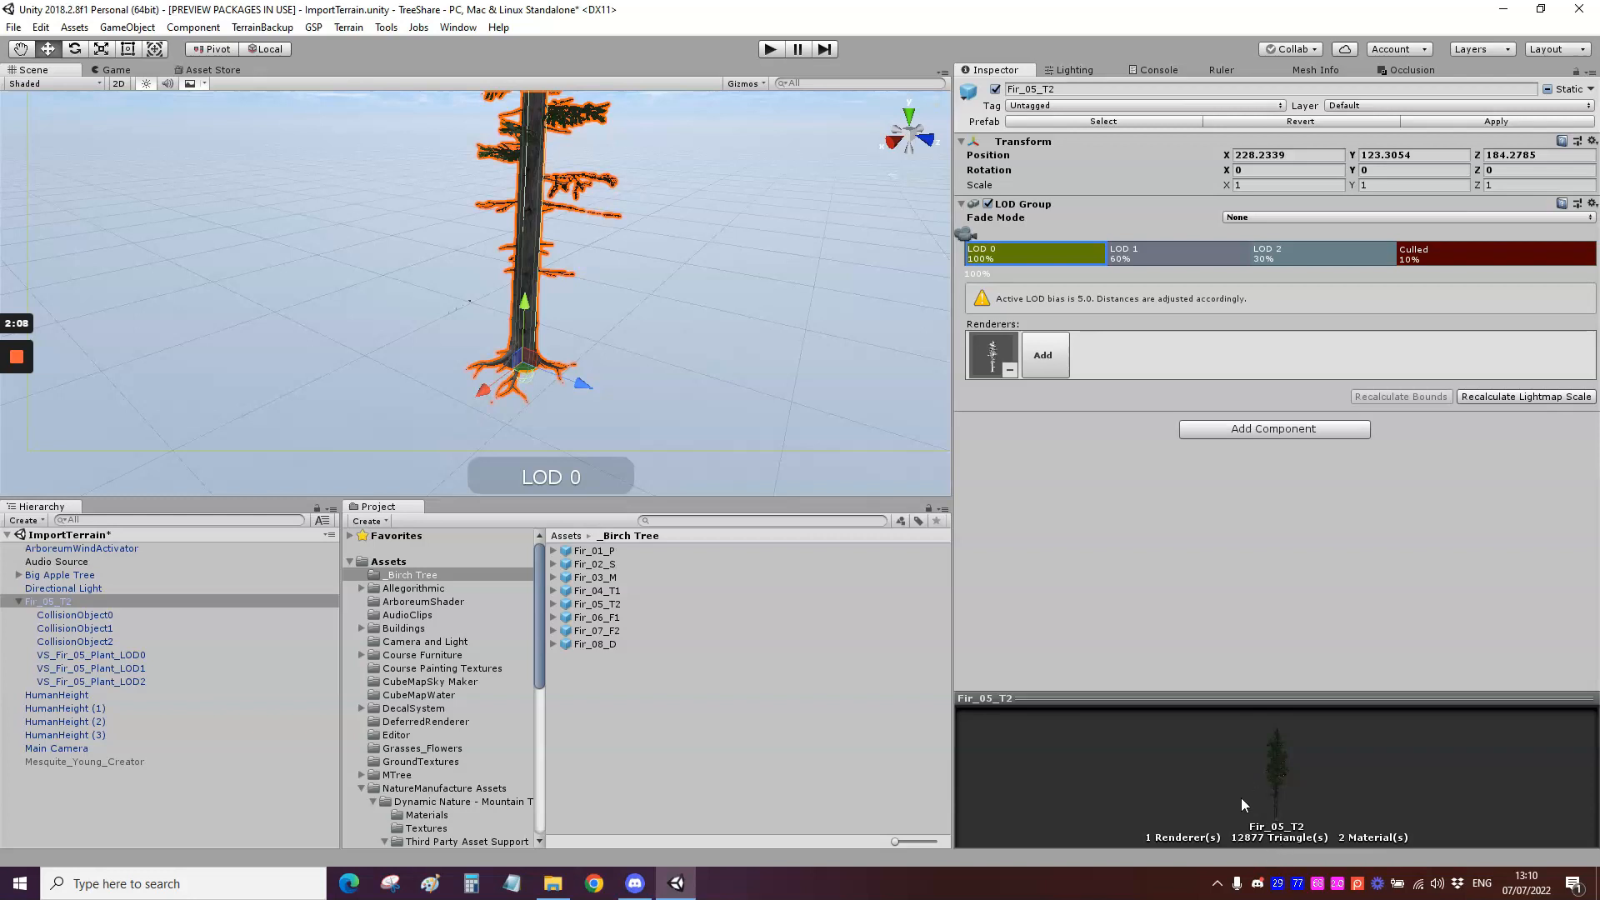
left_click(1200, 265)
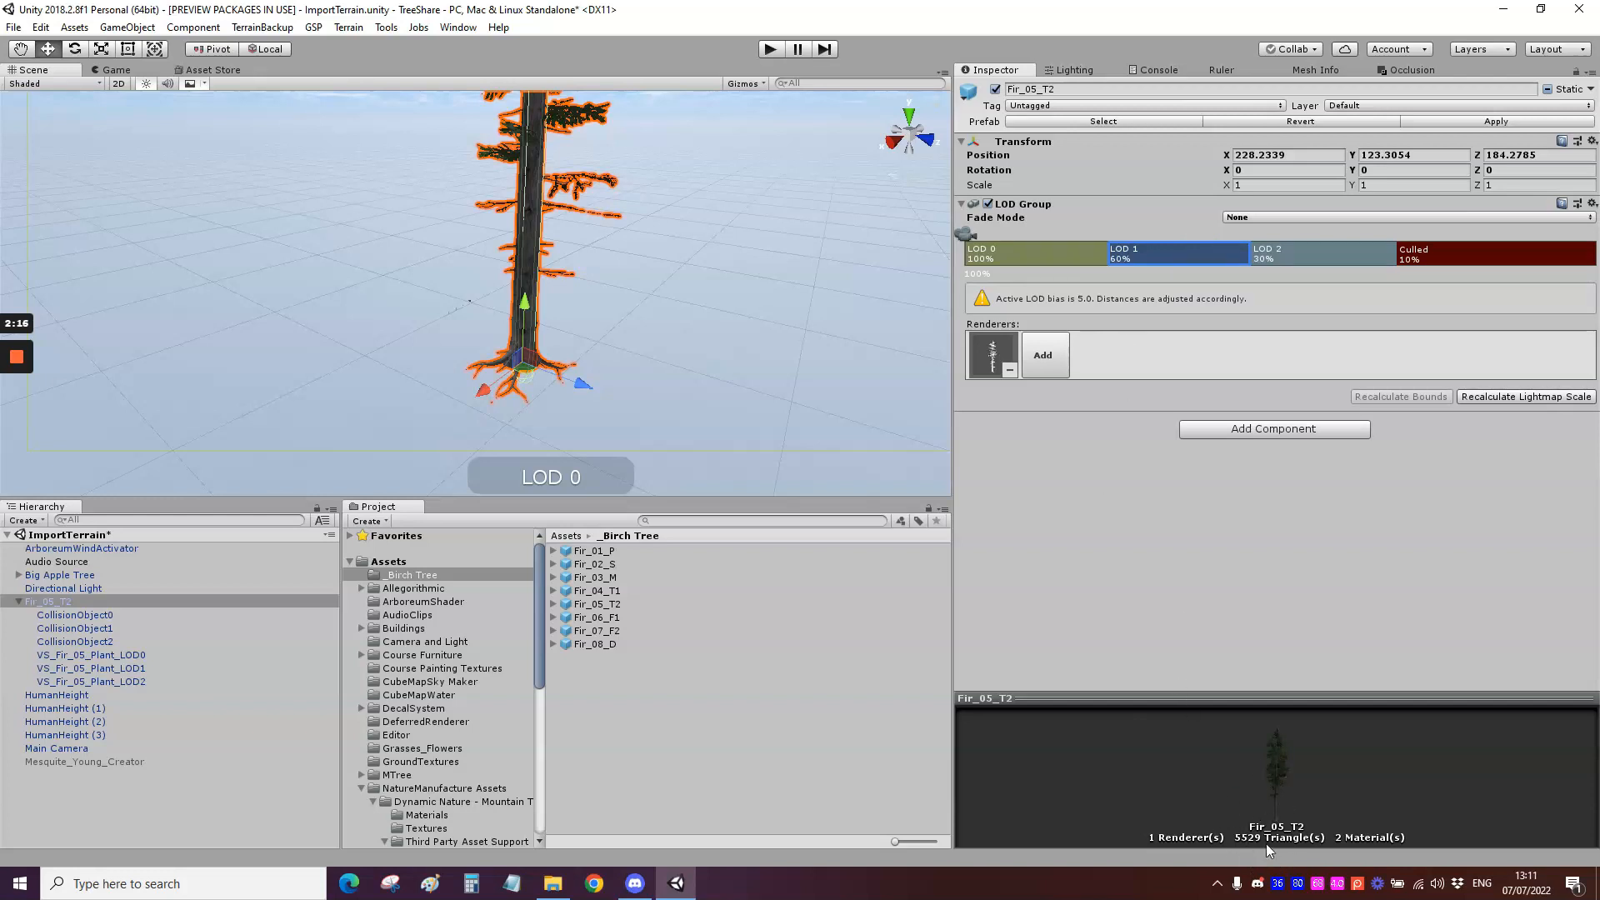
left_click(1303, 253)
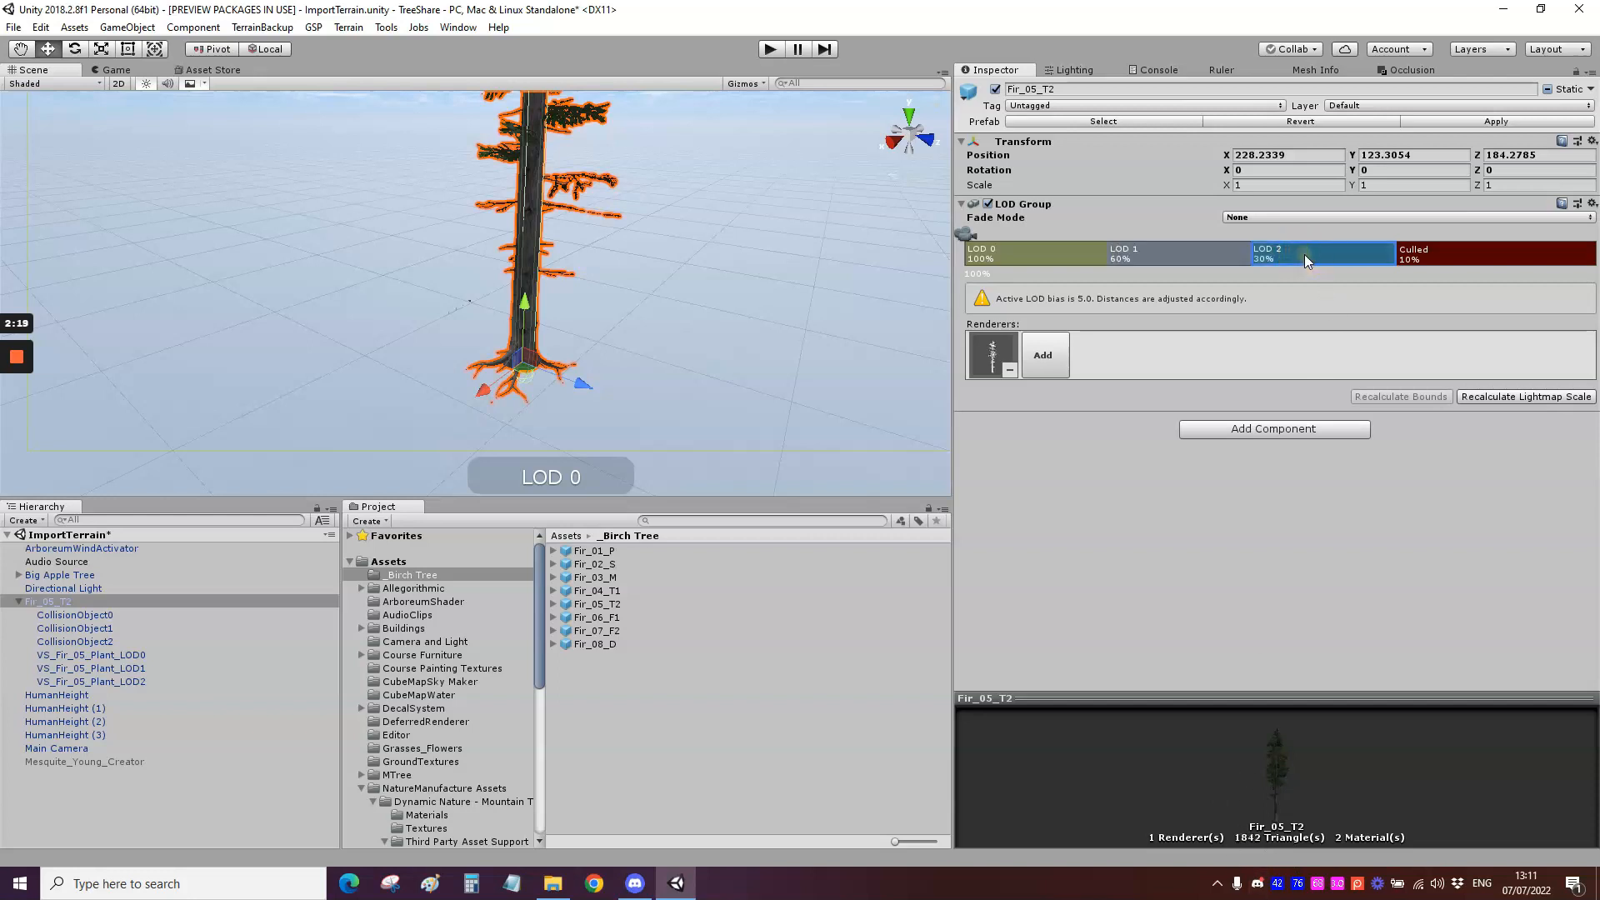
Step: Delete the LOD 0 level from the LOD Group of Fir_05_T2 and confirm the deletion
left_click(1082, 250)
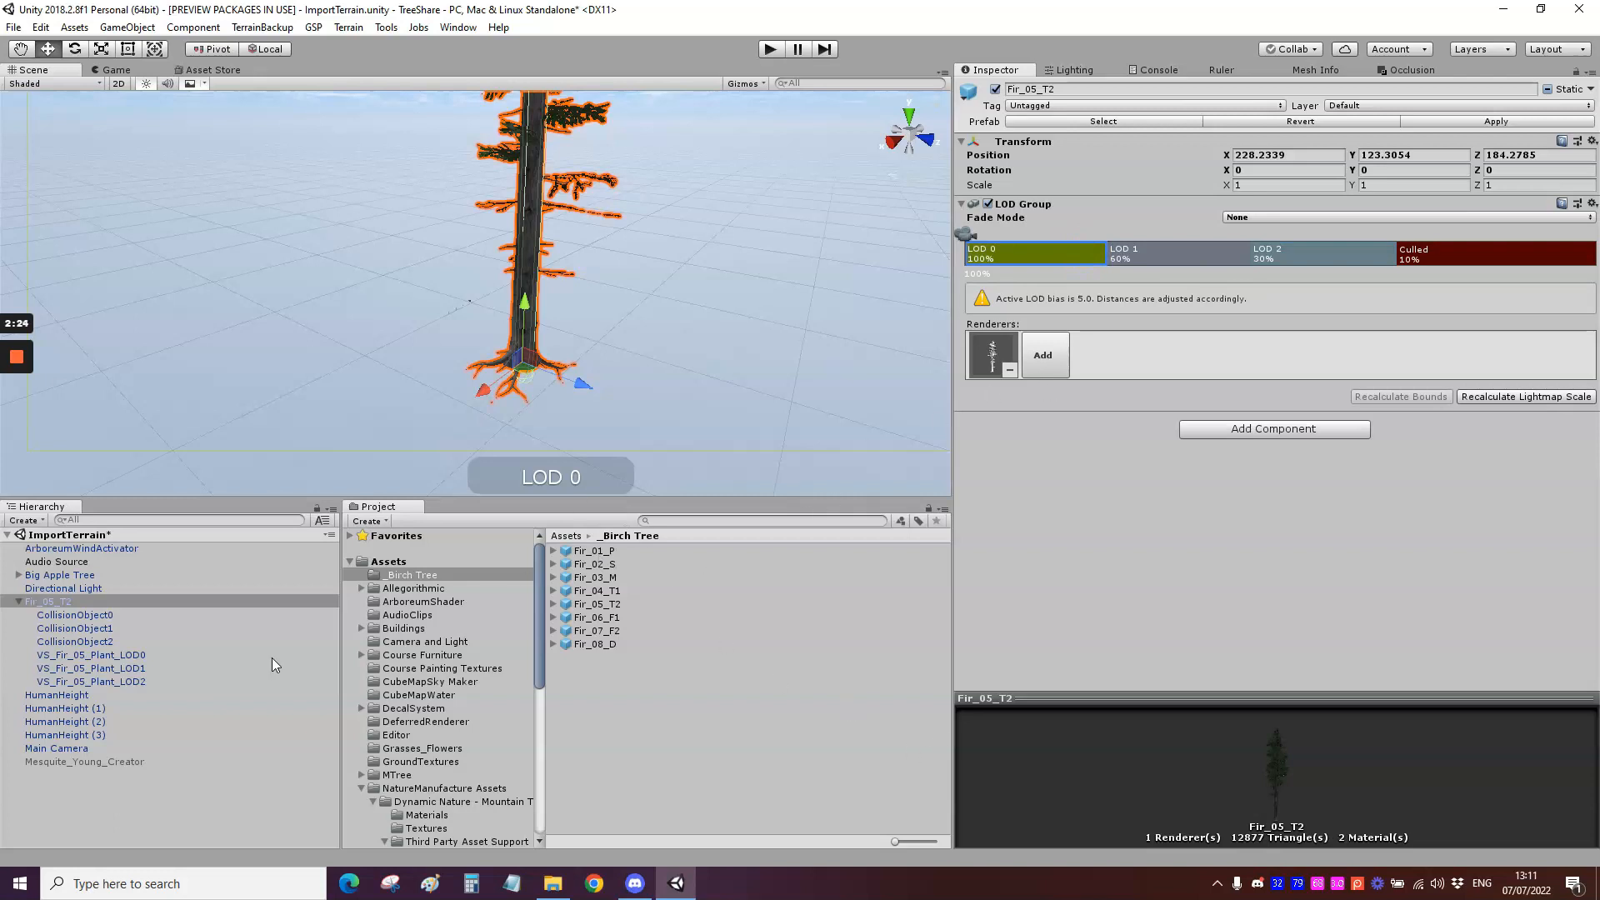
right_click(1062, 253)
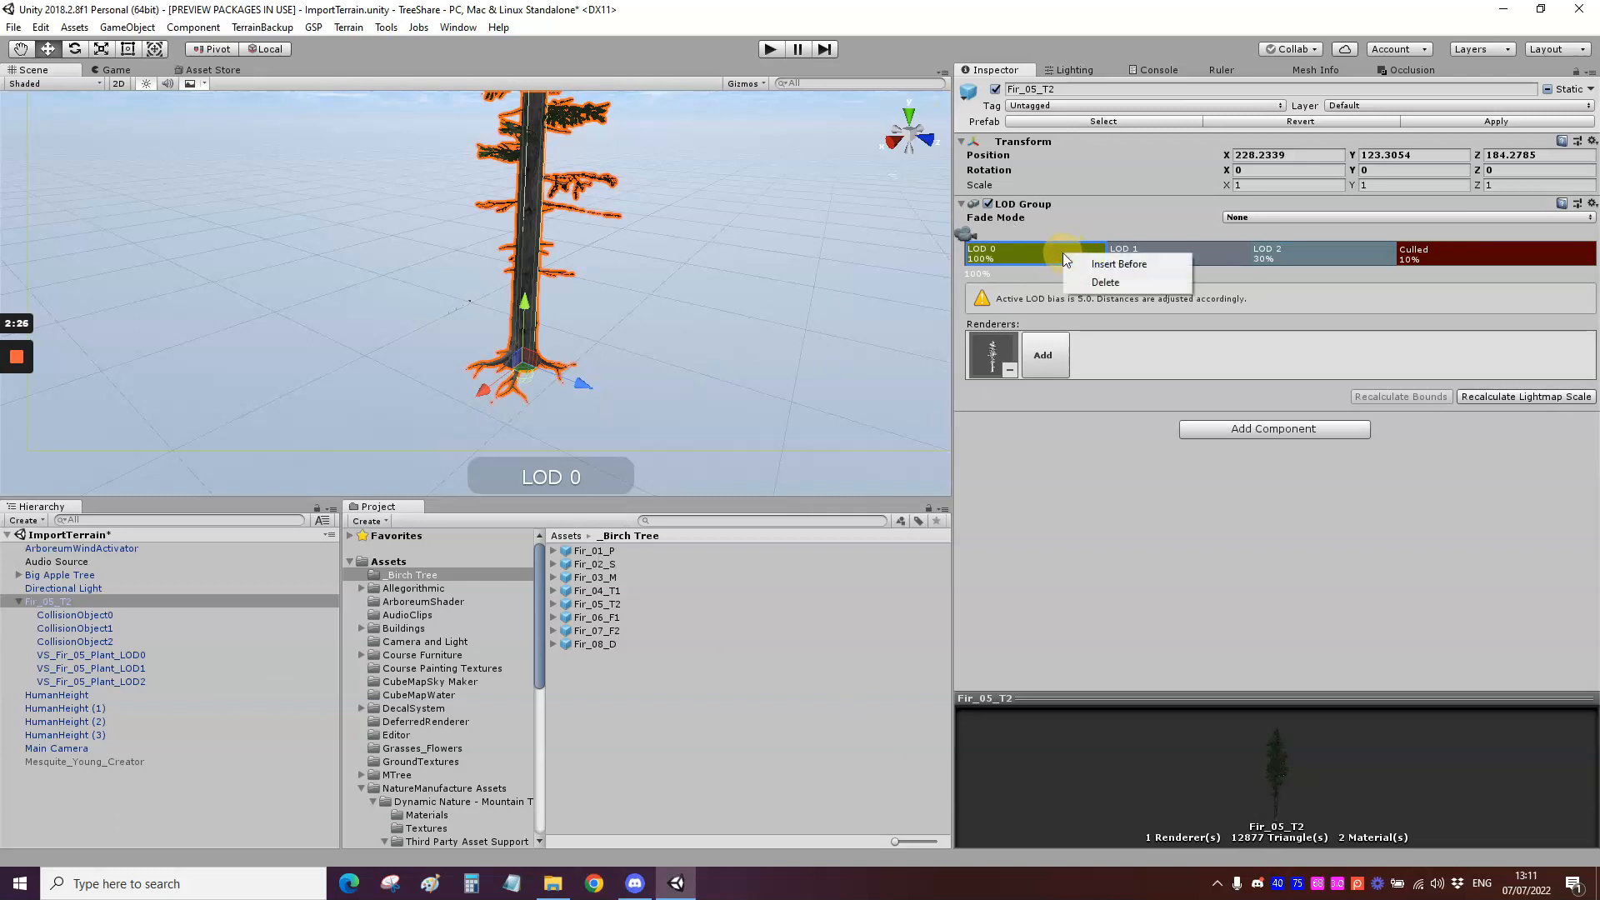
left_click(1096, 288)
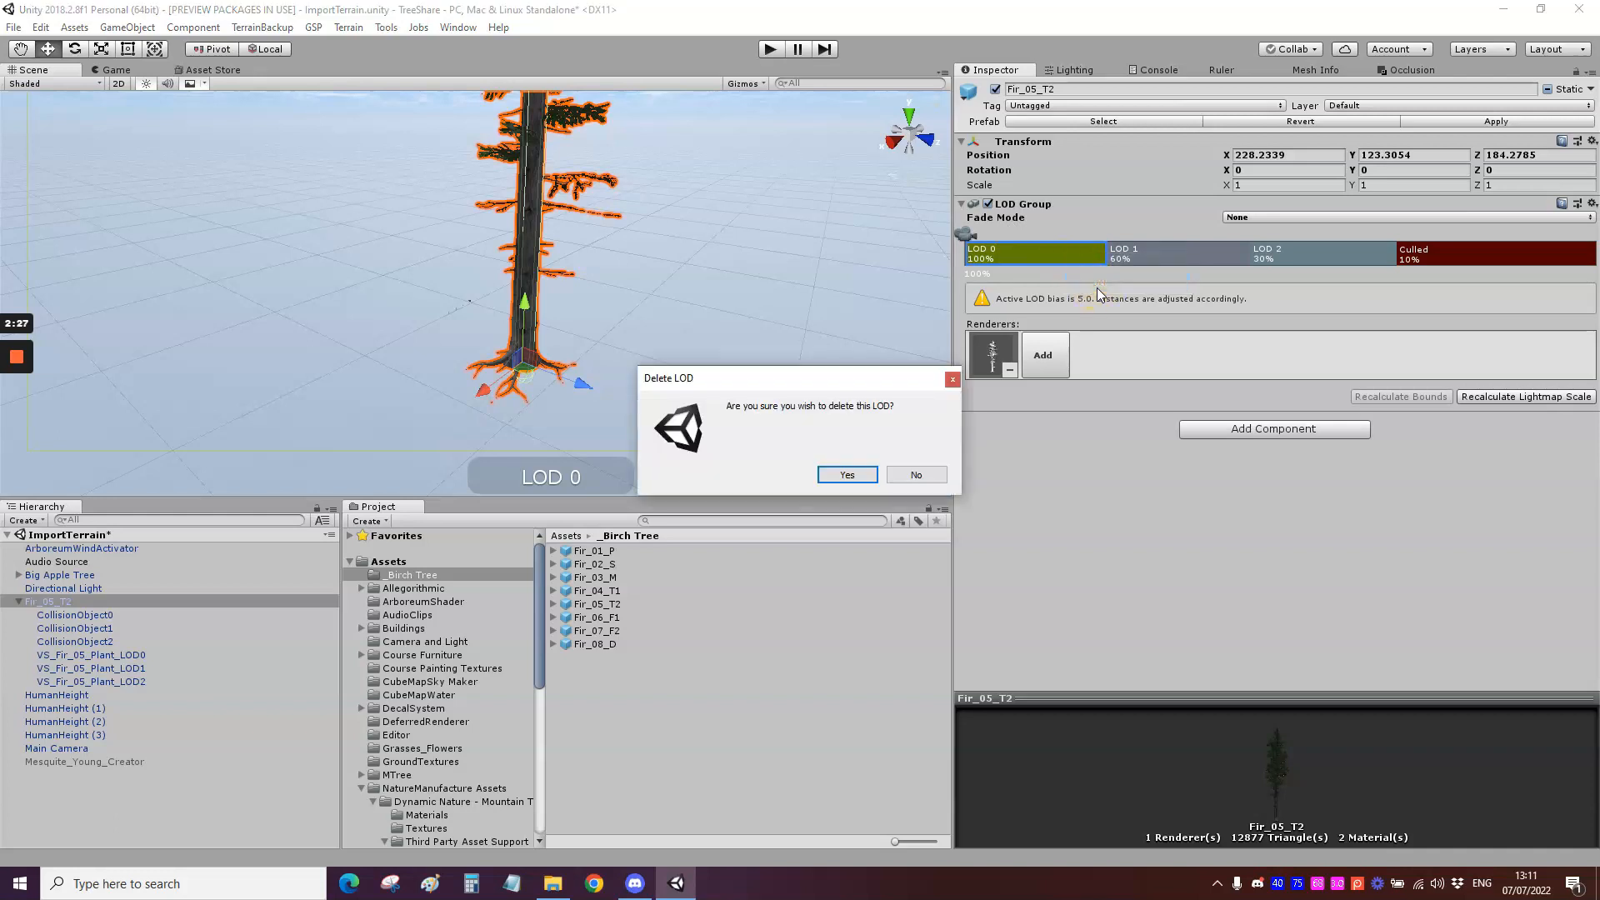
left_click(848, 477)
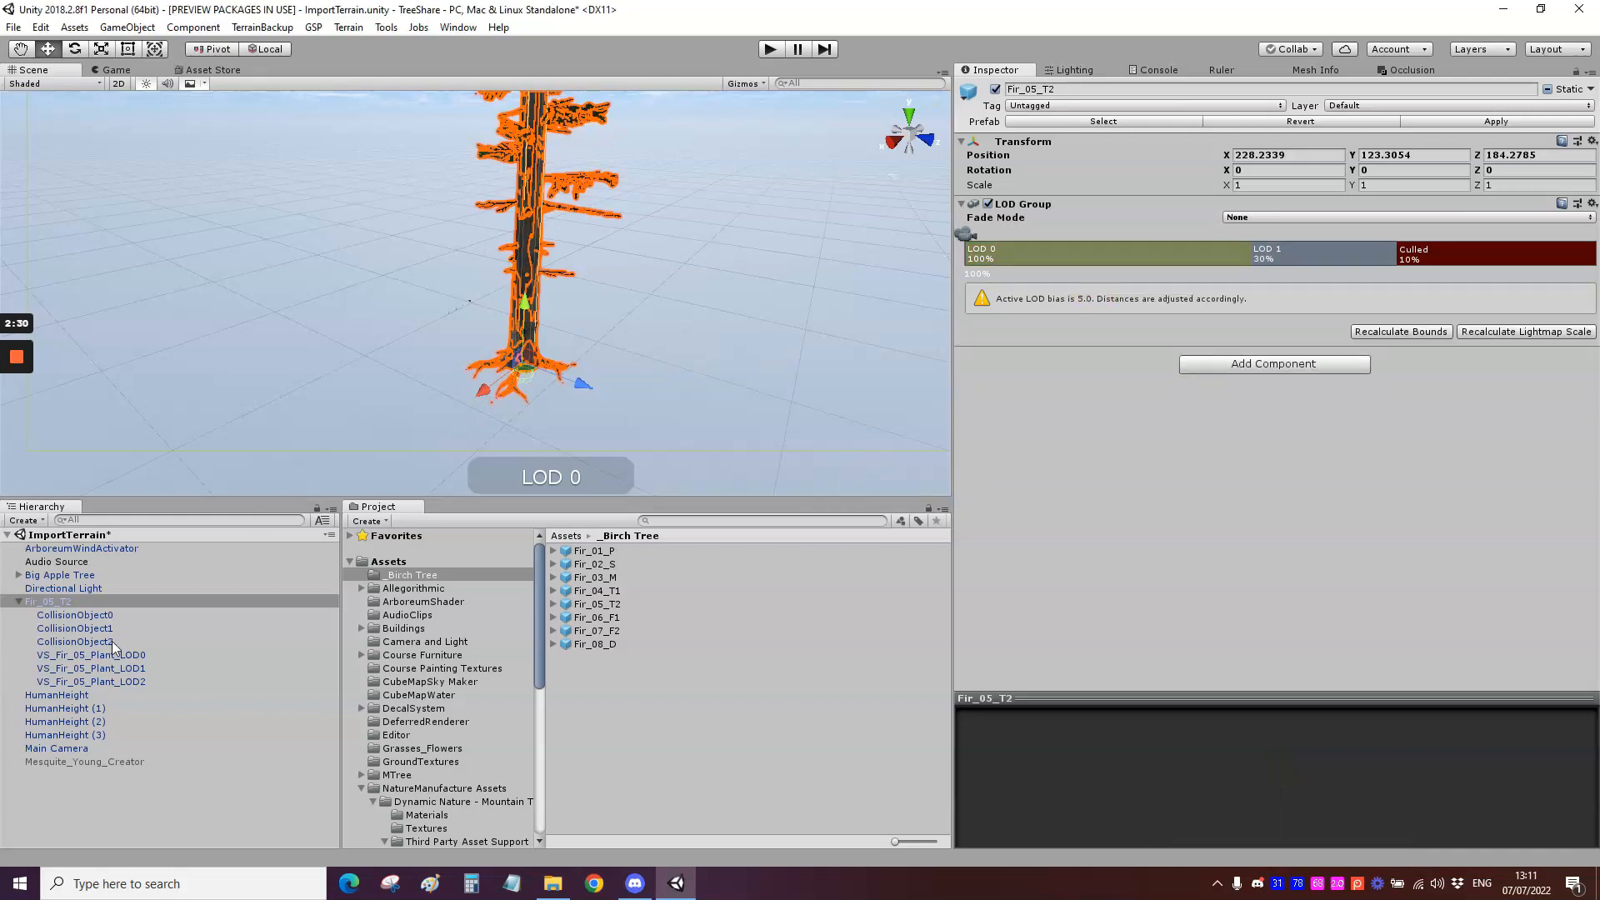
Step: Delete the VS_Fir_05_Plant_LOD0 child object from the Fir_05_T2 tree
left_click(647, 326)
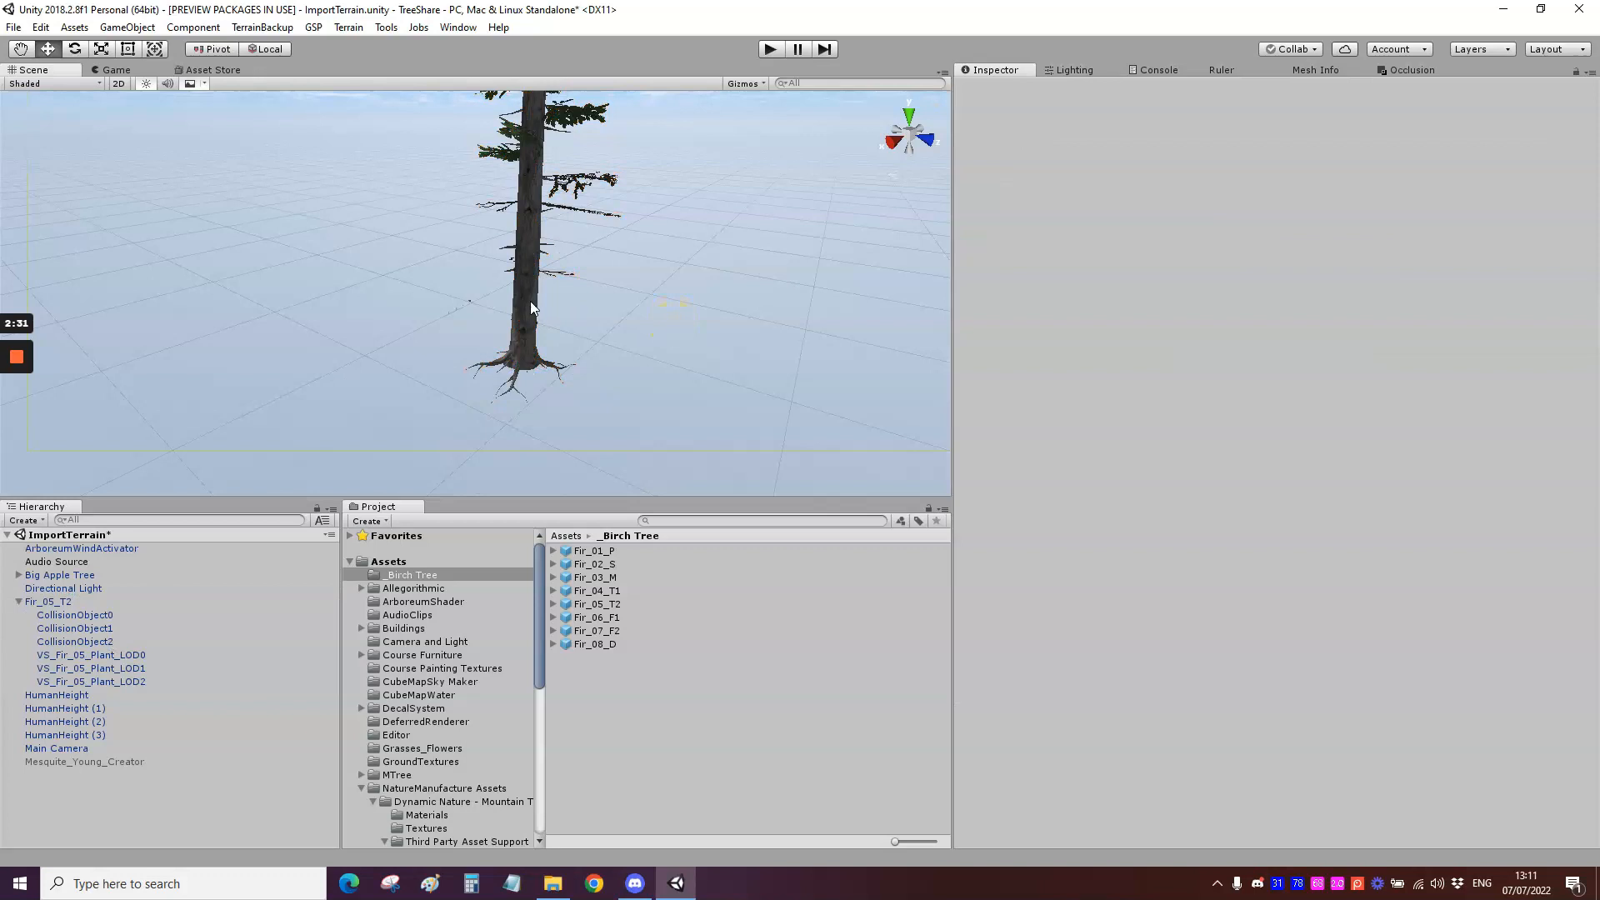
left_click(108, 655)
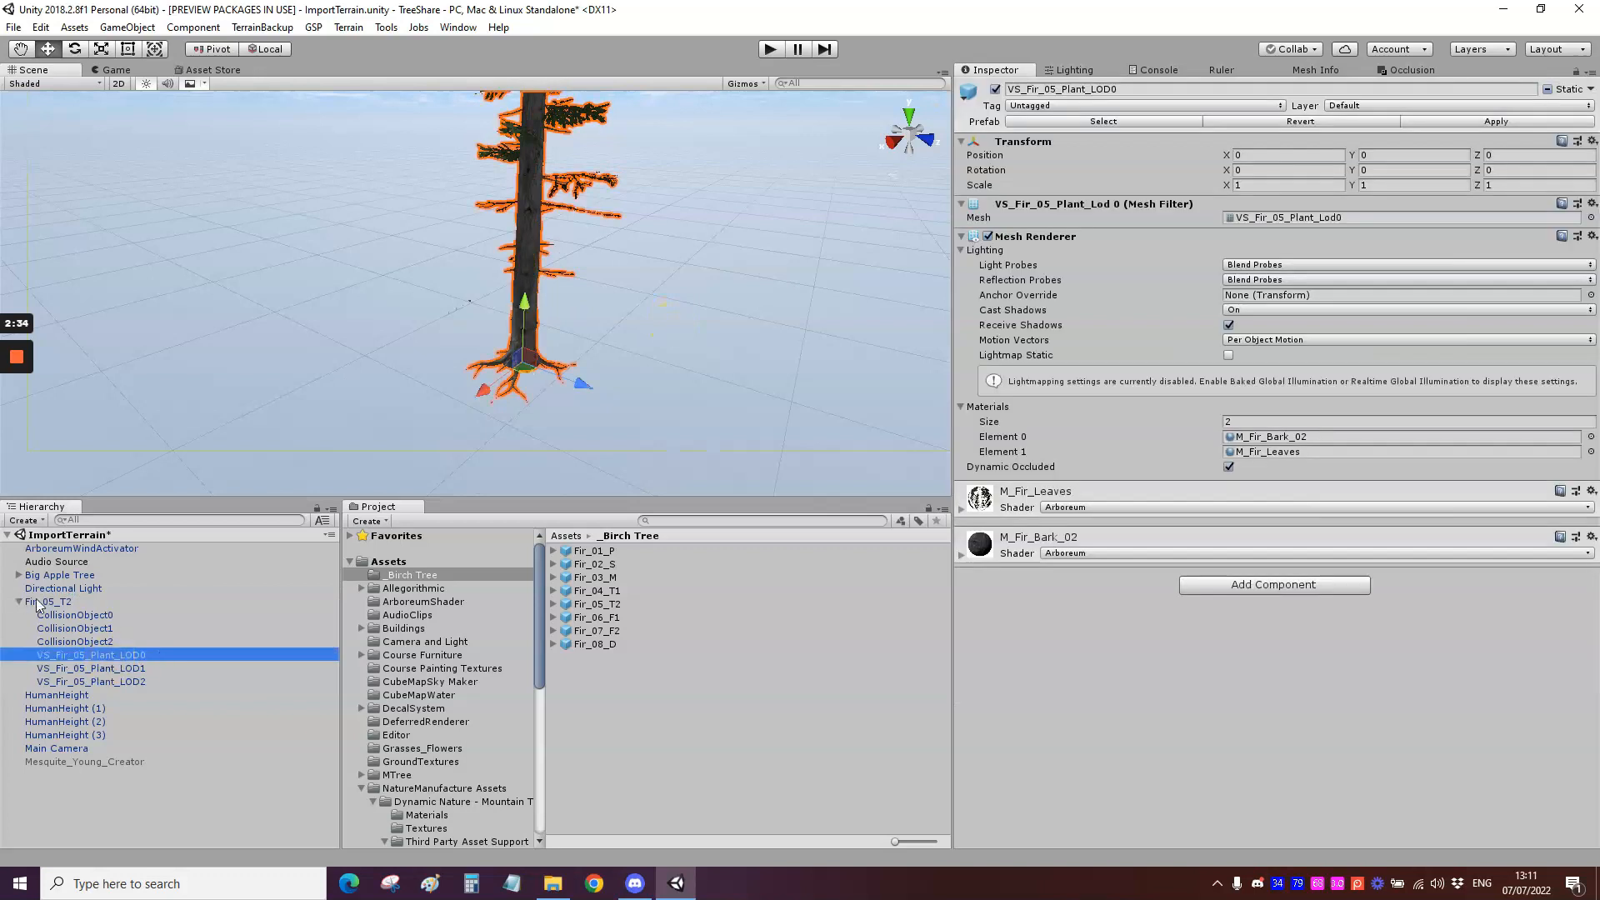
left_click(73, 600)
left_click(104, 653)
left_click(62, 600)
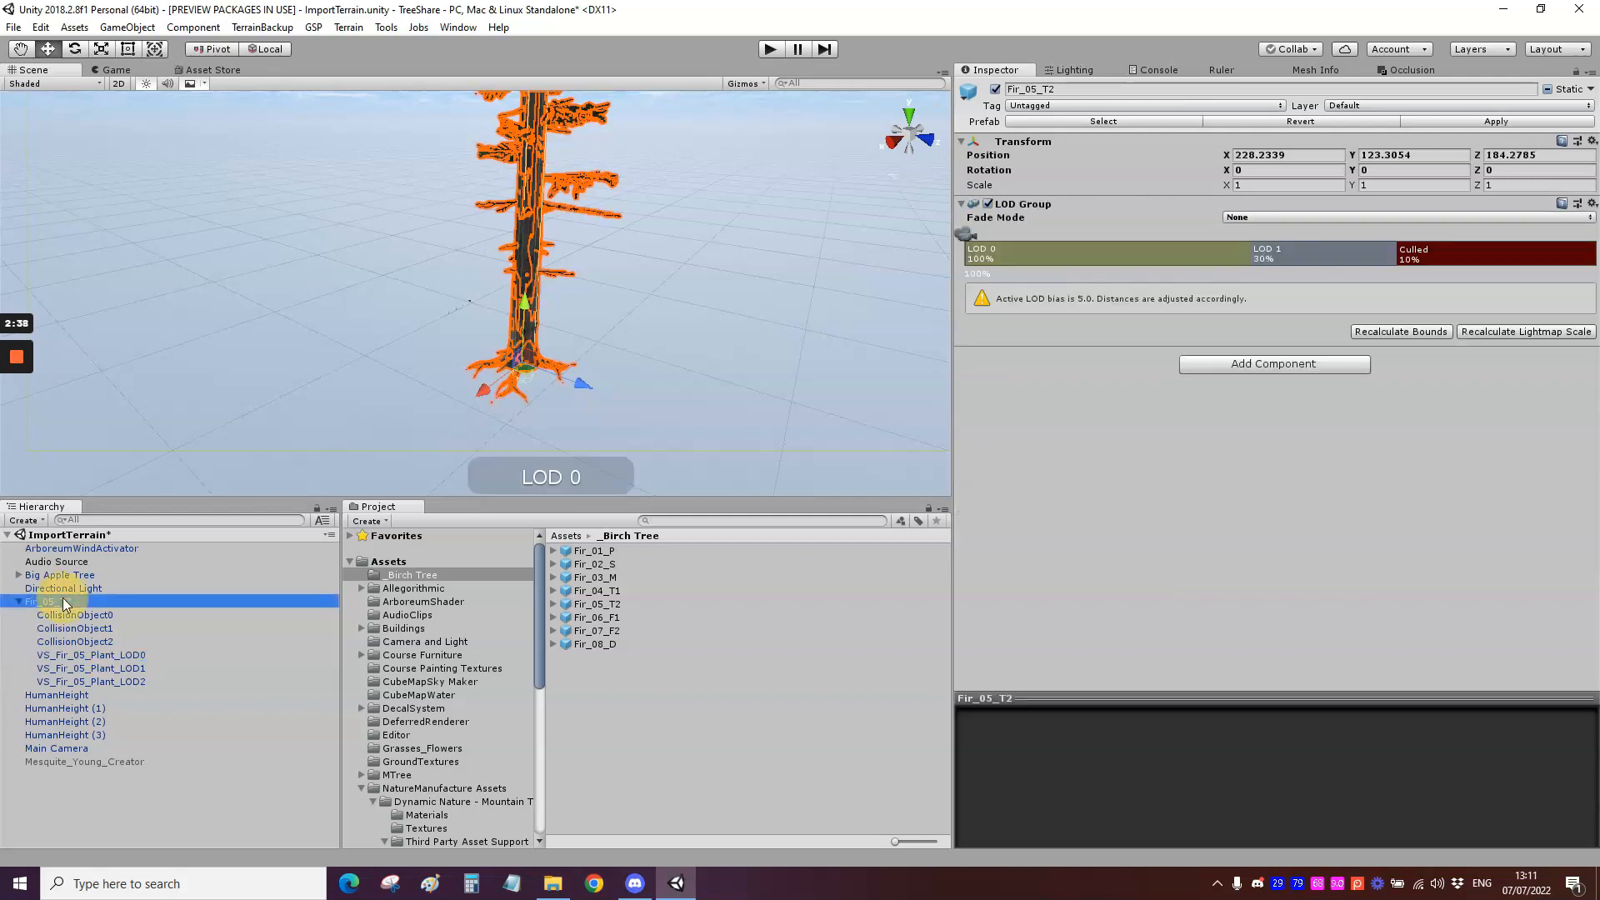
left_click(115, 656)
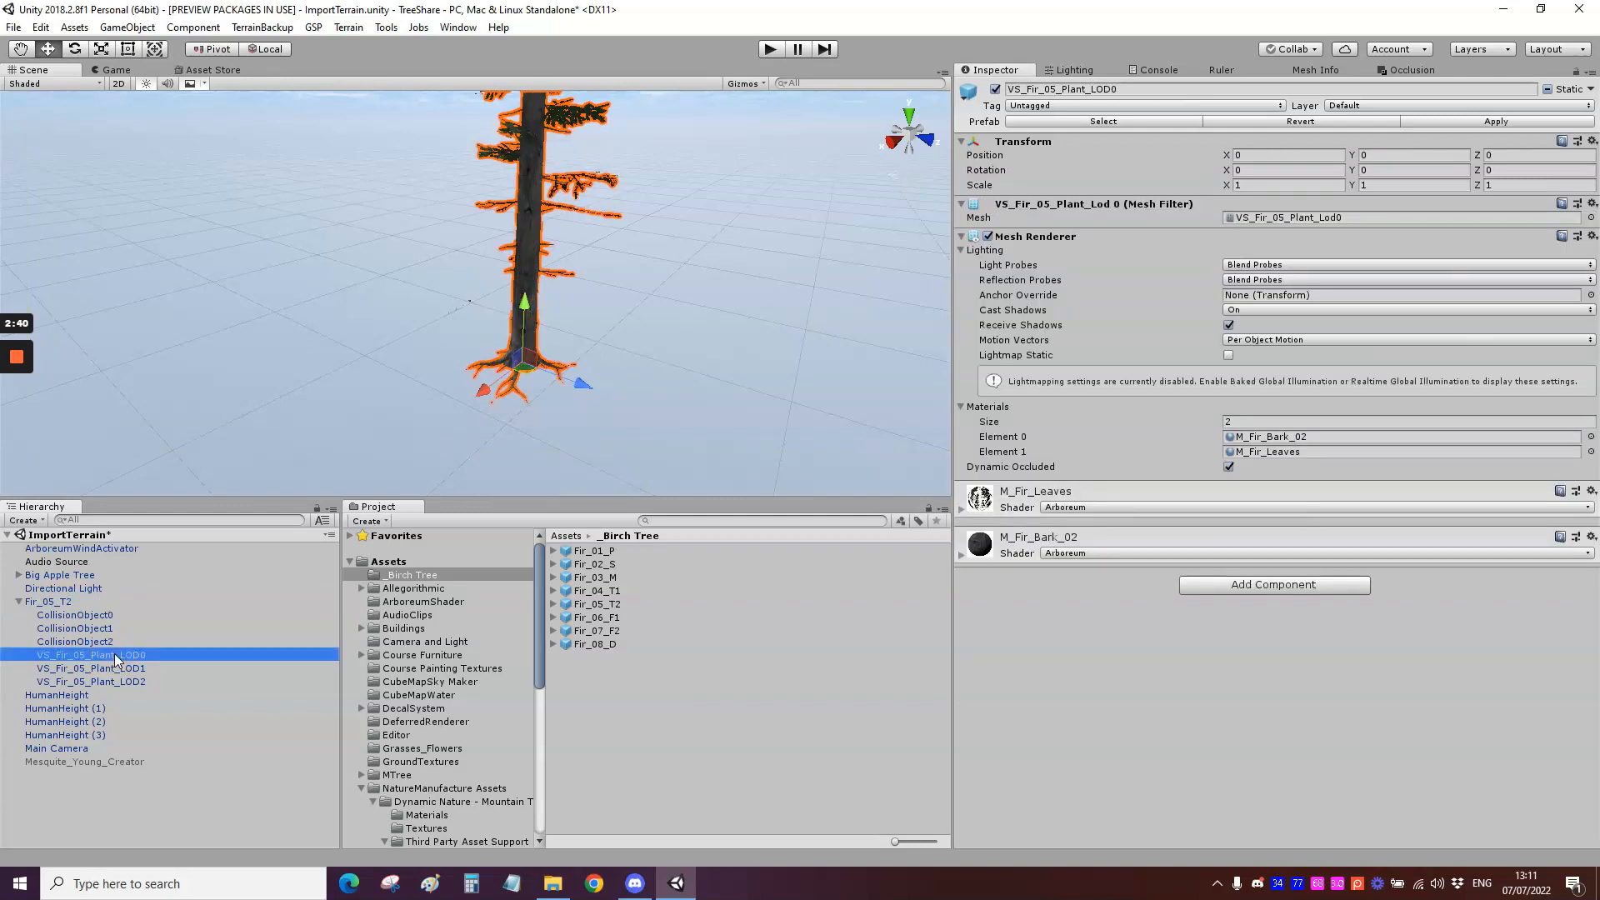
key("Delete")
left_click(833, 479)
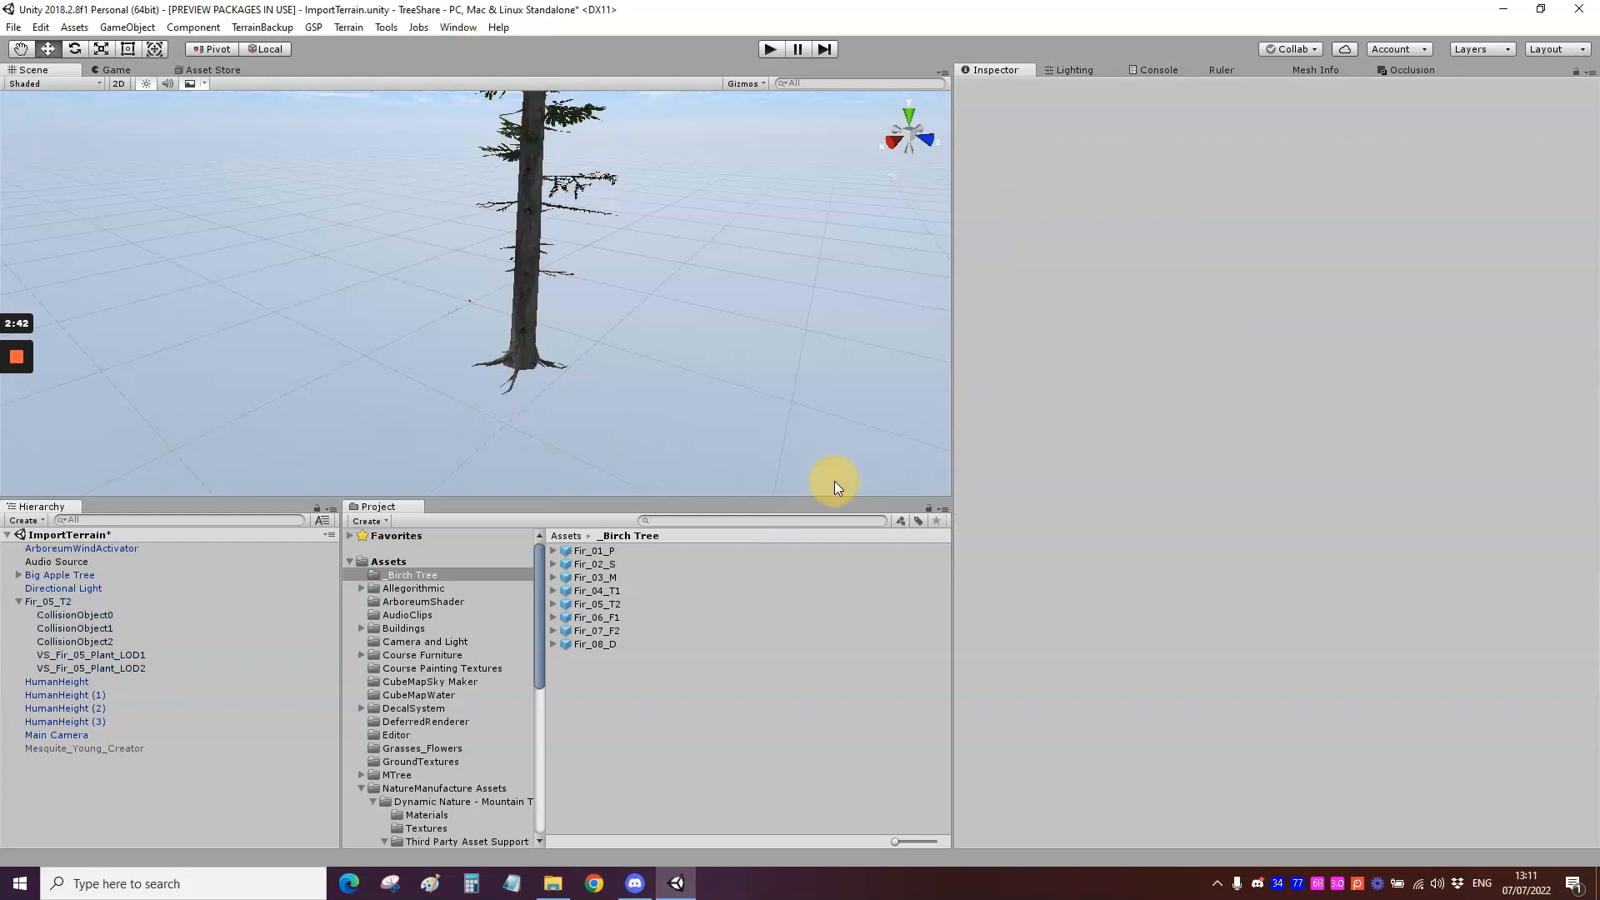
Step: Rename the VS_Fir_05_Plant_LOD1 child object as VS_Fir_05_Plant_LOD0
left_click(61, 603)
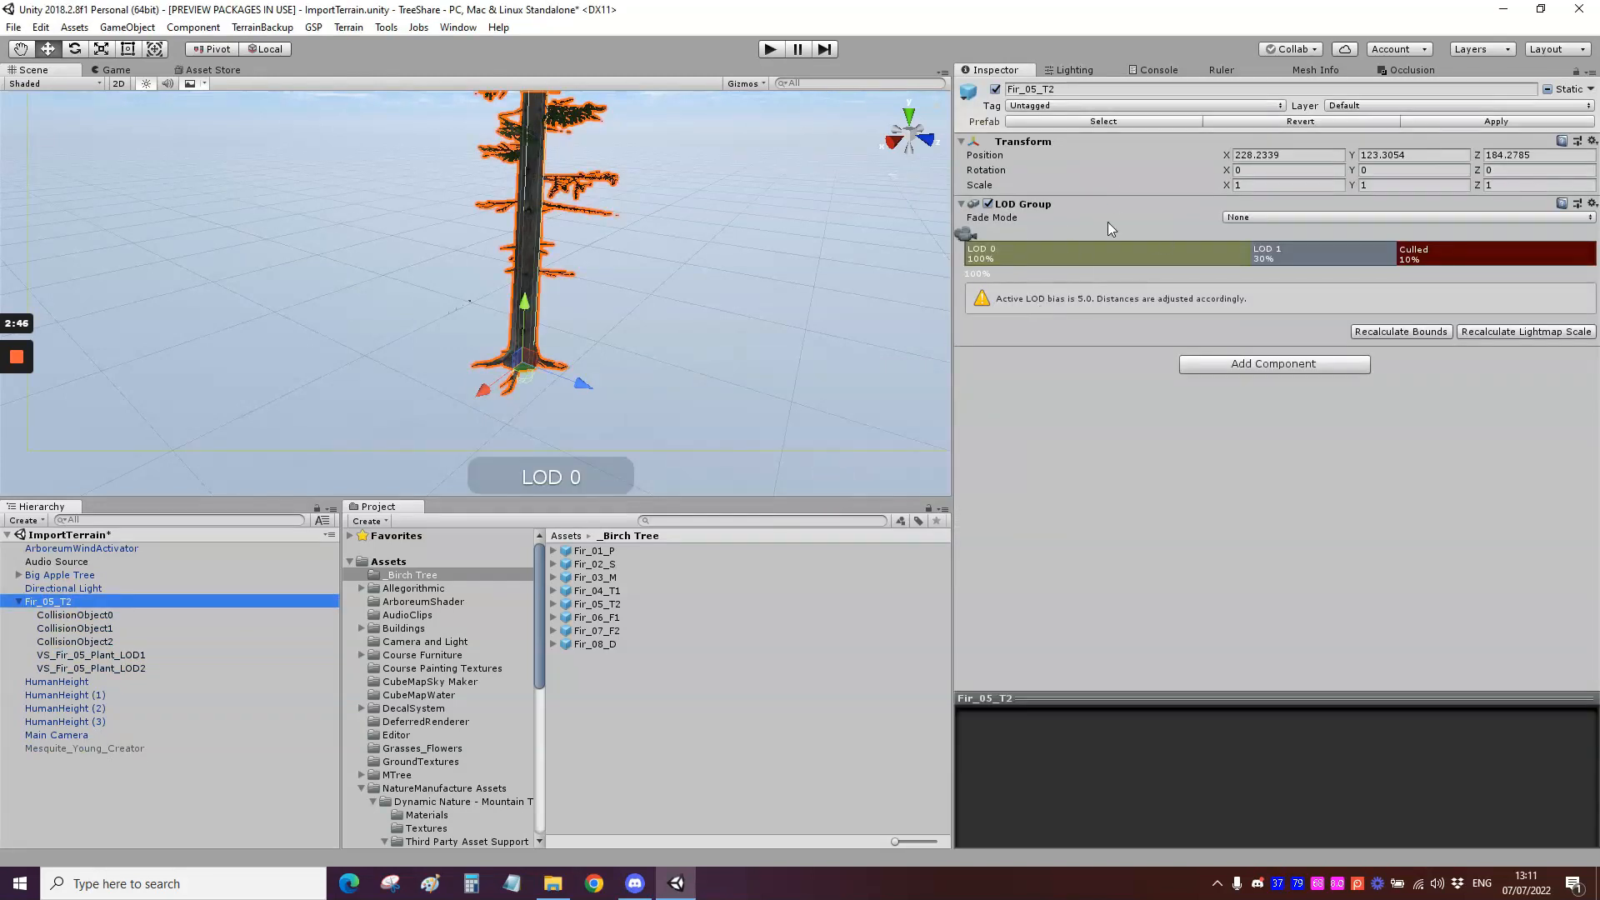
left_click(123, 655)
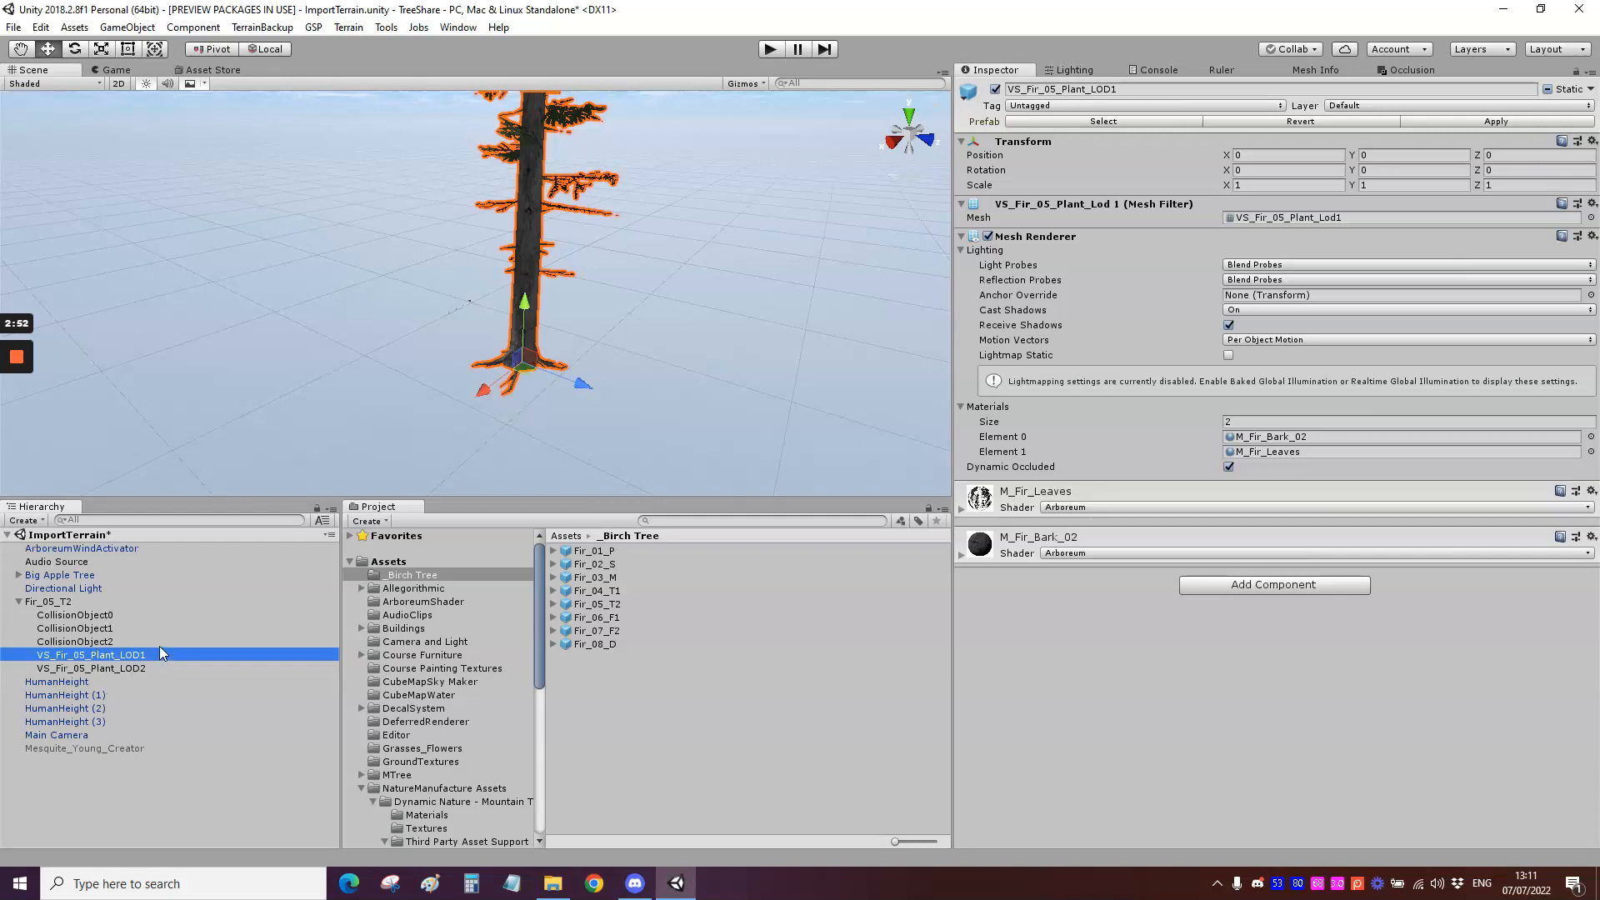
left_click(157, 651)
left_click(158, 653)
key("BackSpace")
type("0")
Step: Rename the VS_Fir_05_Plant_LOD2 child object as VS_Fir_05_Plant_LOD1 and reselect the parent Fir_05_T2
left_click(149, 668)
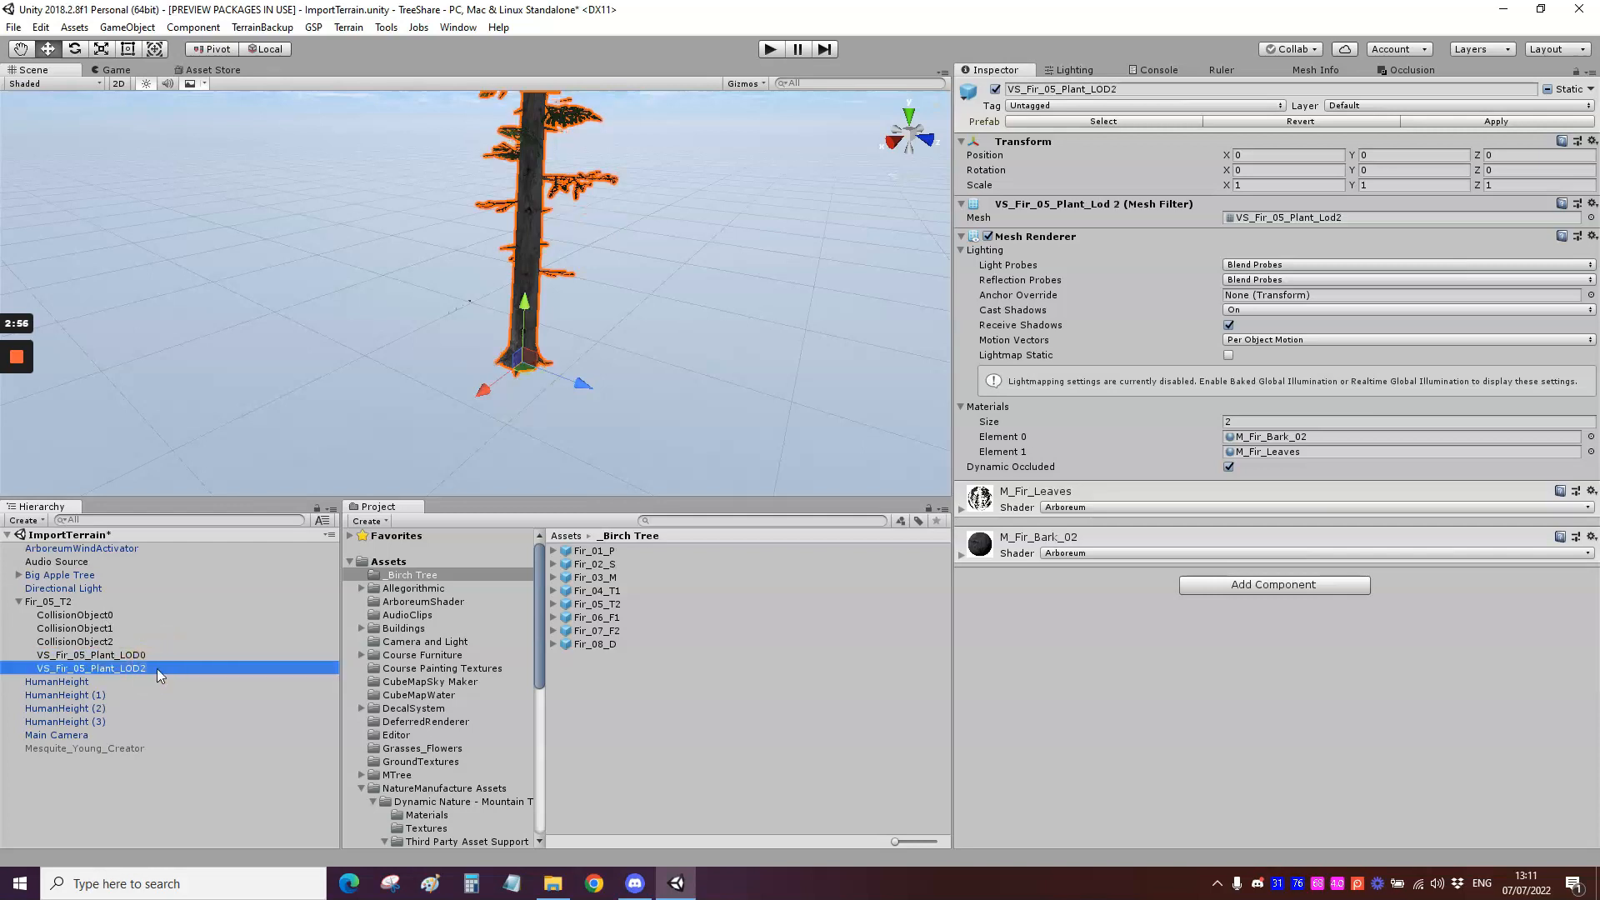
left_click(157, 668)
left_click(159, 669)
key("BackSpace")
type("1")
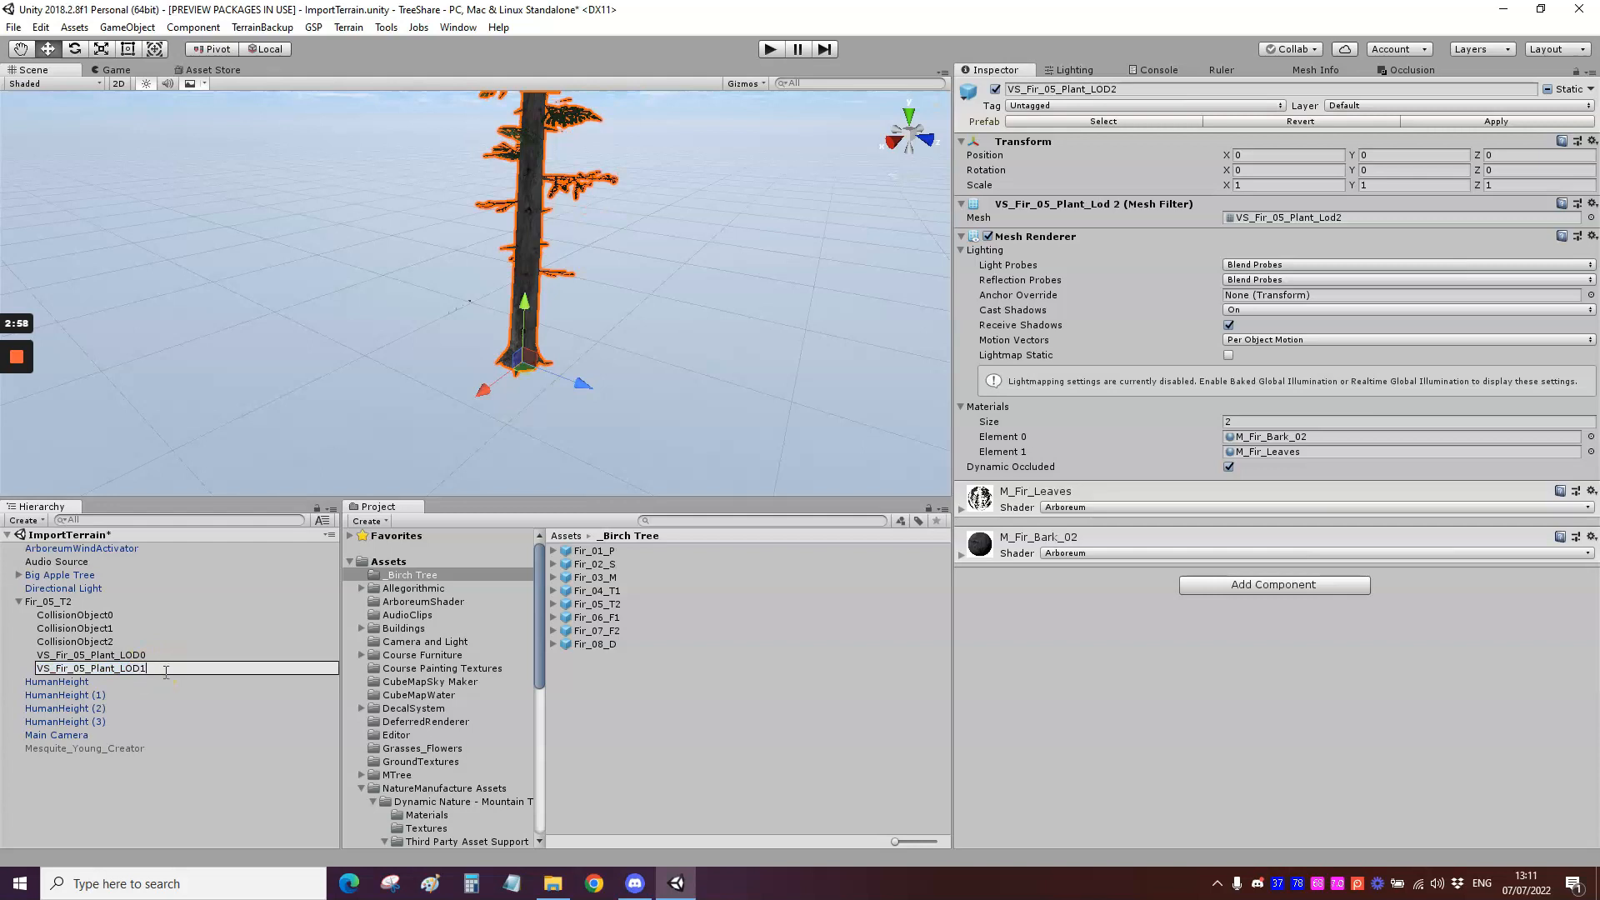
left_click(61, 603)
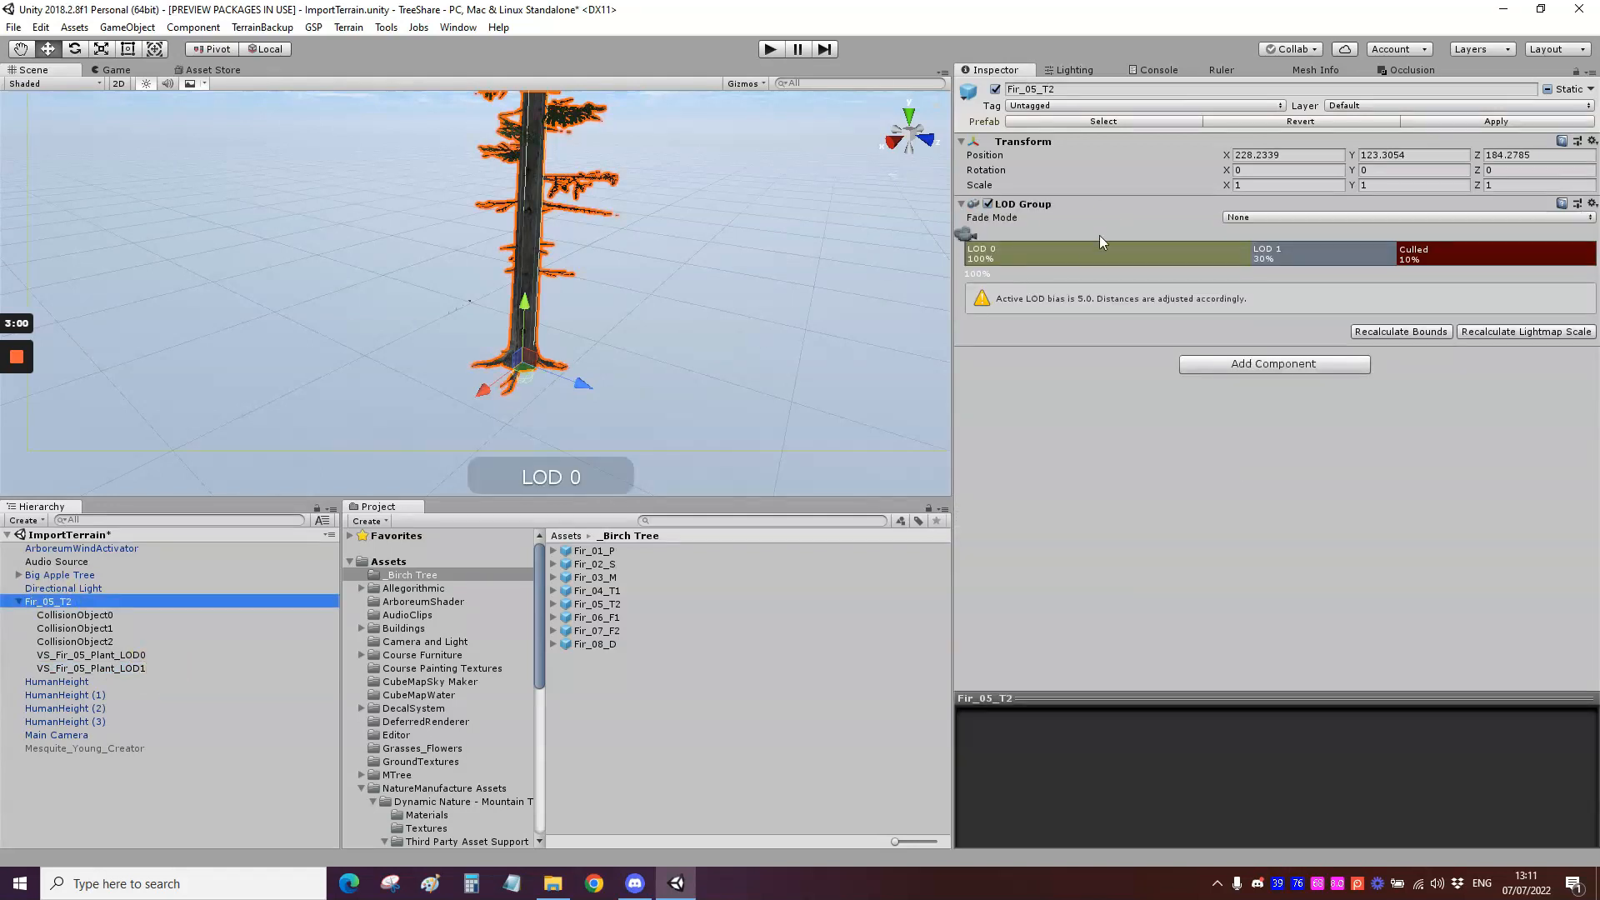
Step: Check which child object serves as the renderer of LOD 0 and of LOD 1 in the Fir_05_T2 LOD Group
left_click(1098, 242)
left_click(991, 354)
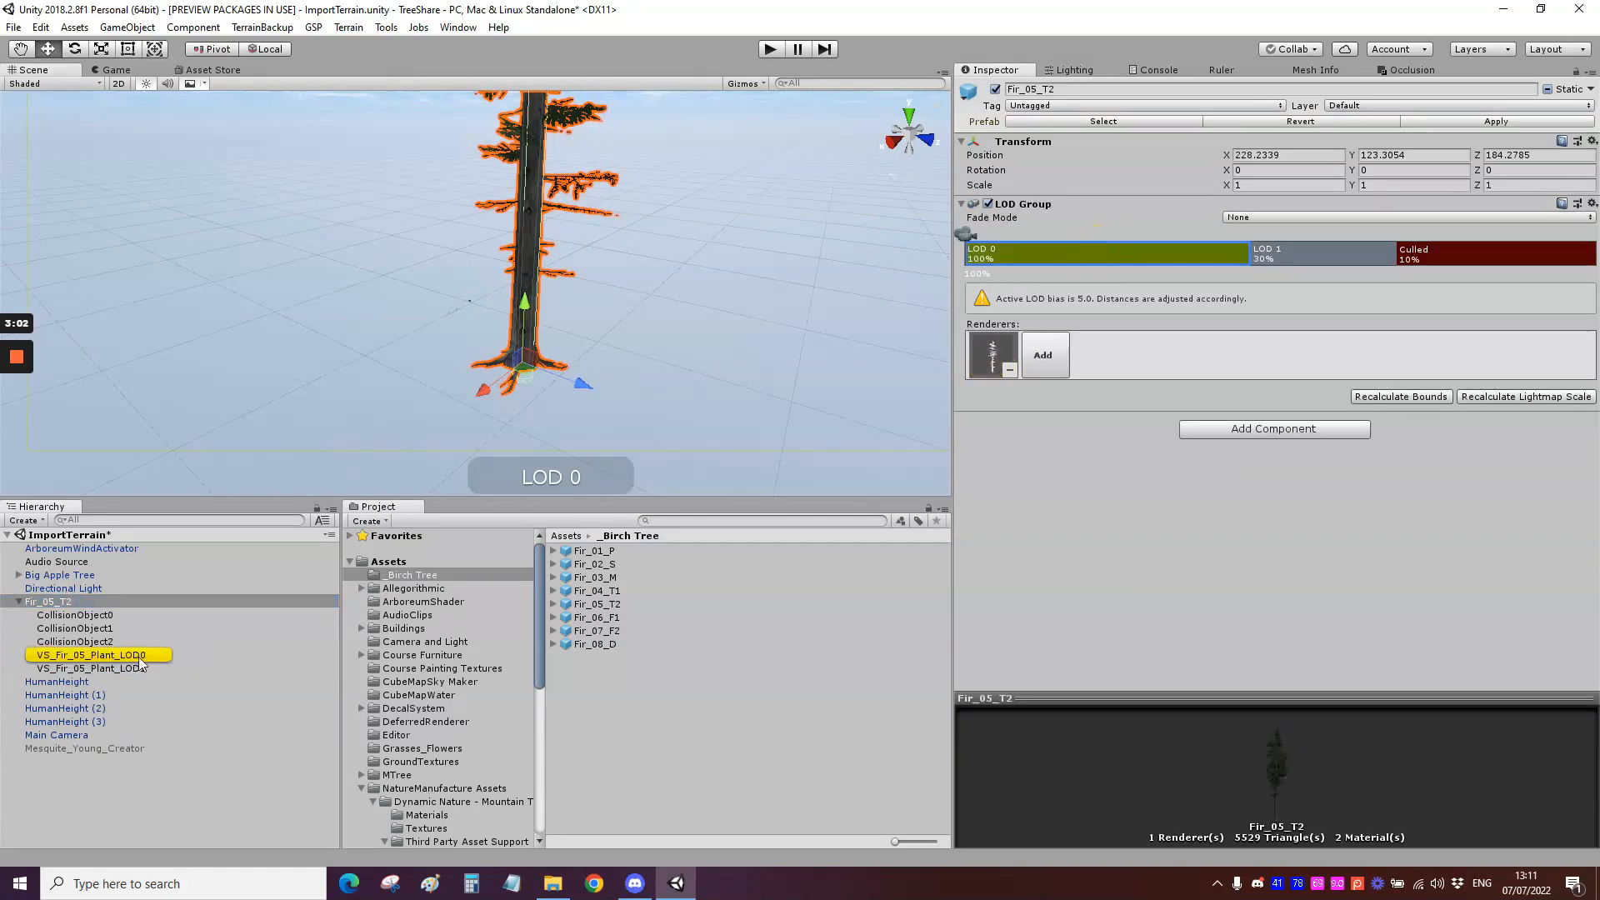
left_click(1308, 258)
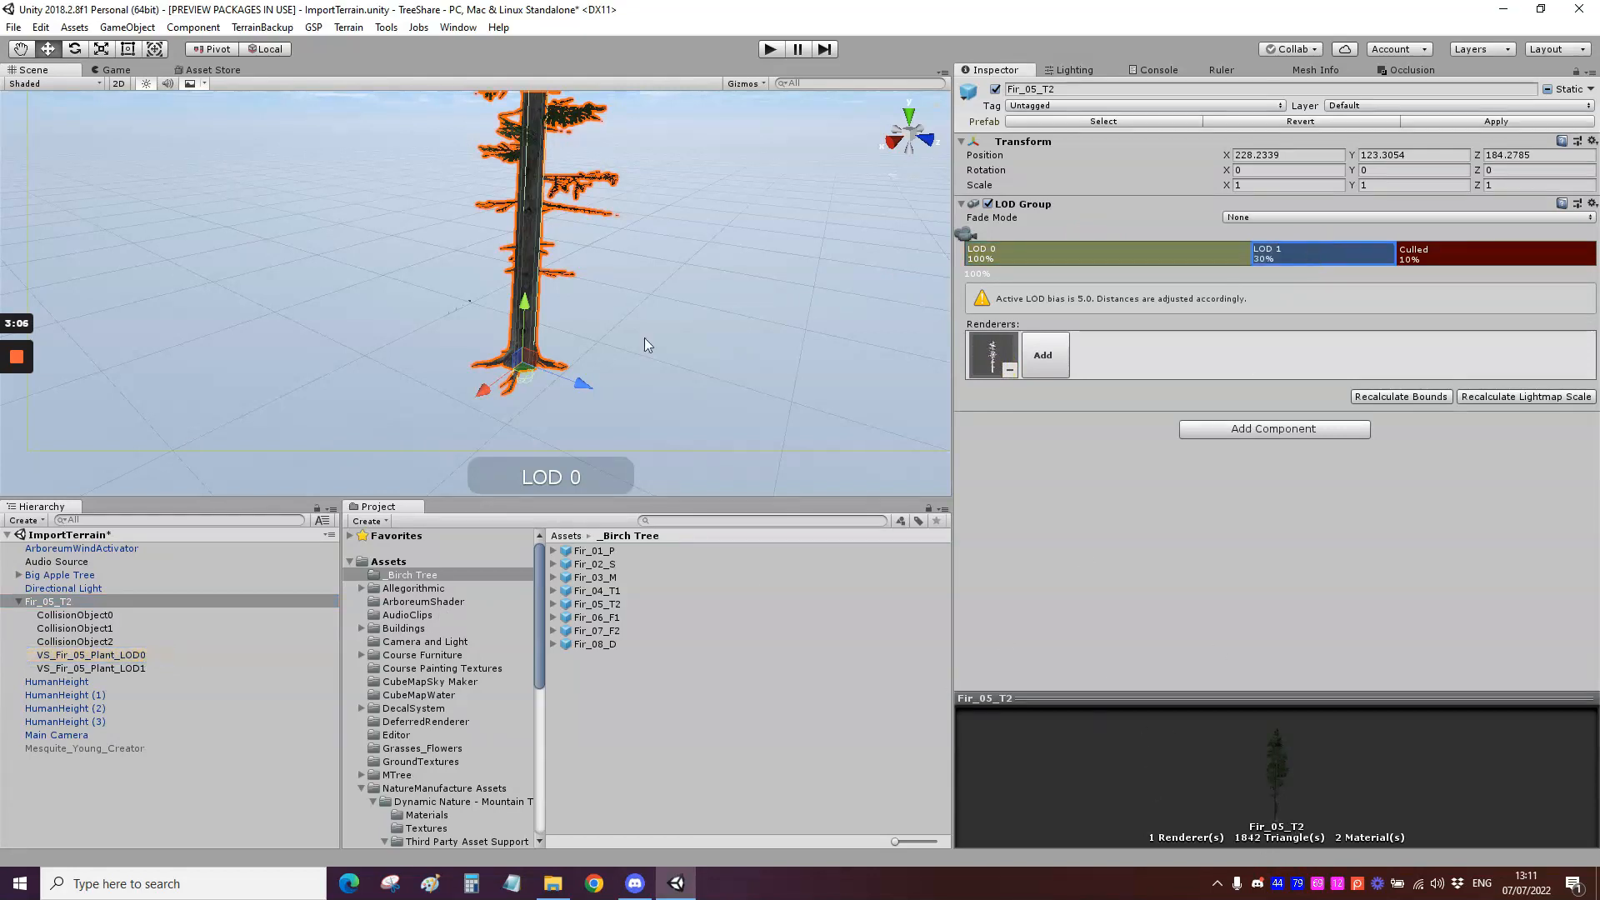
left_click(1007, 358)
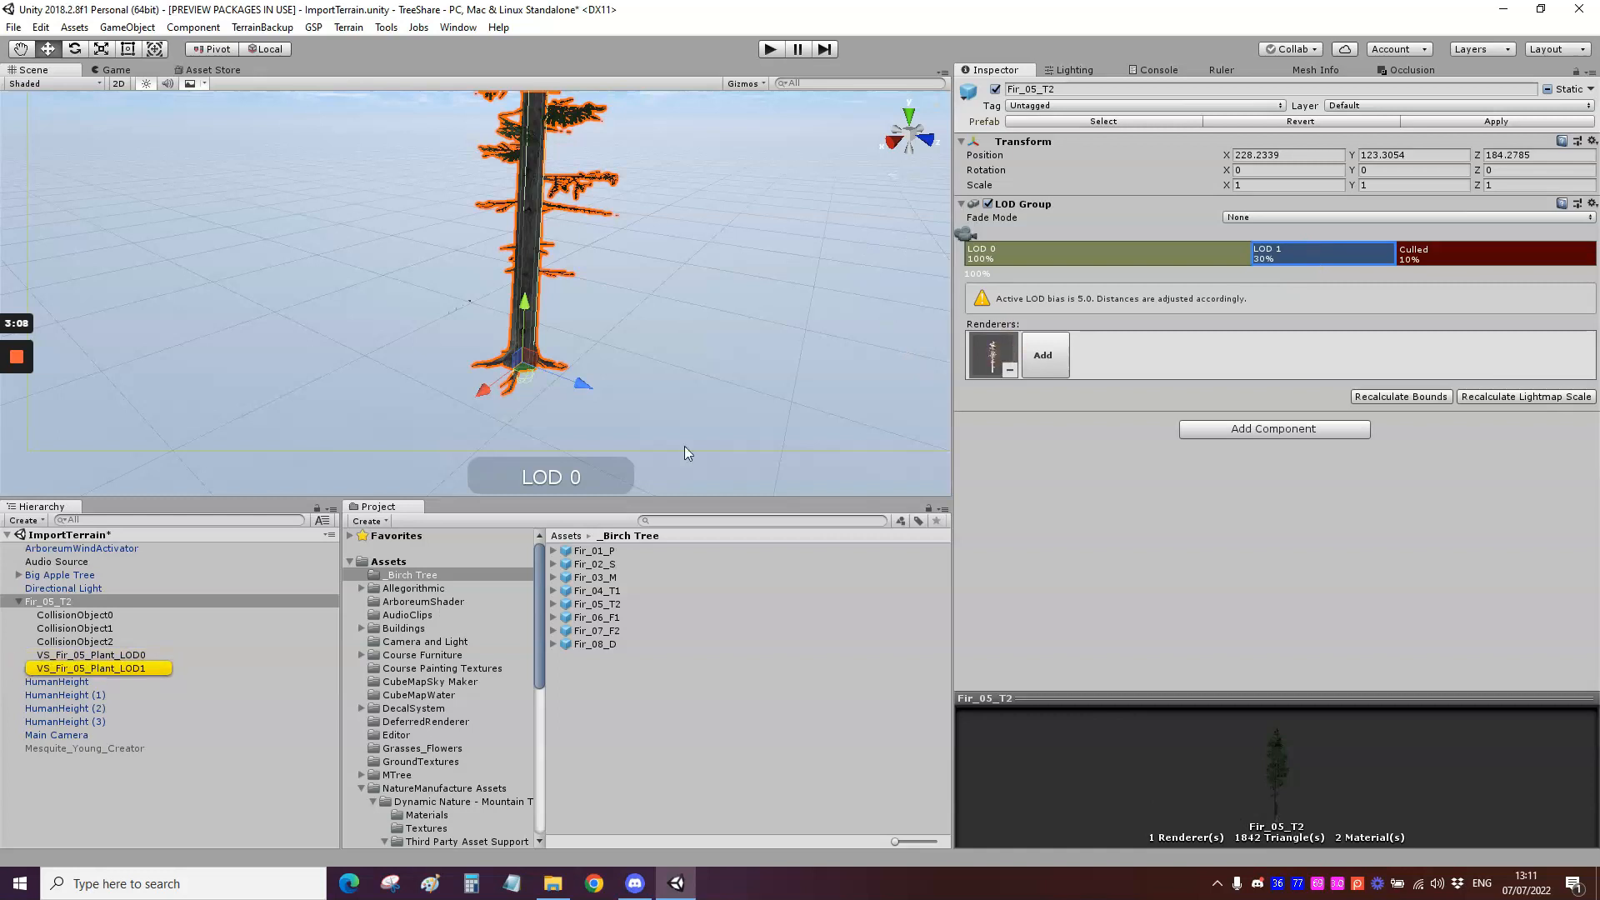
Step: Recalculate the bounds of the Fir_05_T2 LOD Group with the whole tree in view
left_click_drag(504, 260, 502, 223, "alt")
key("s")
right_click_drag(503, 223, 498, 250)
key("w")
key("s")
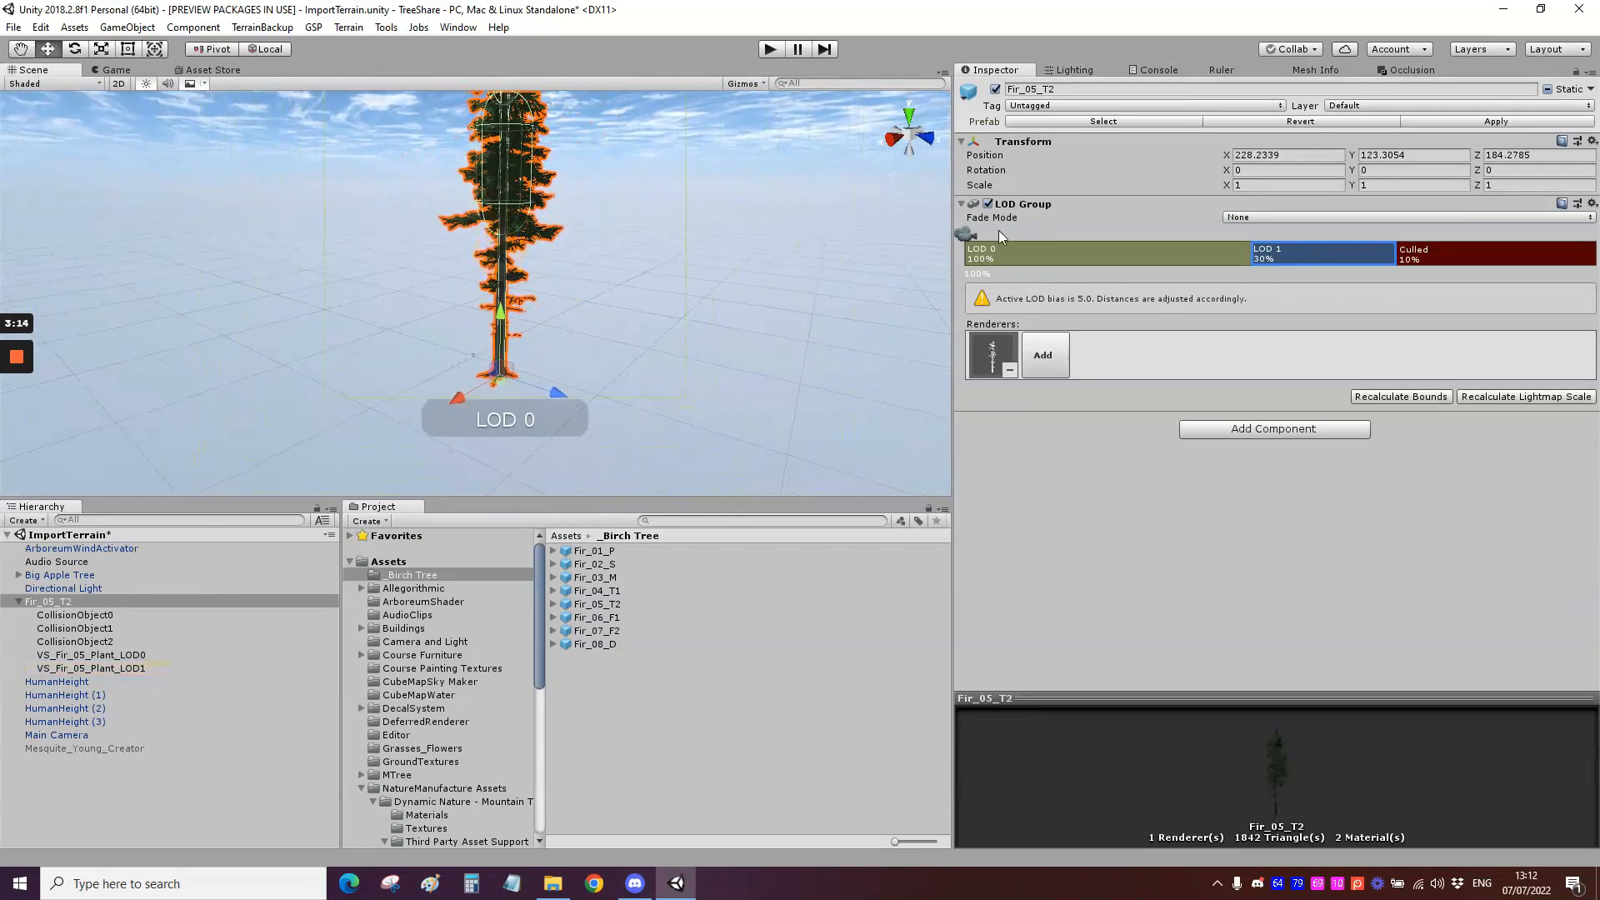
right_click_drag(675, 324, 682, 291)
key("s")
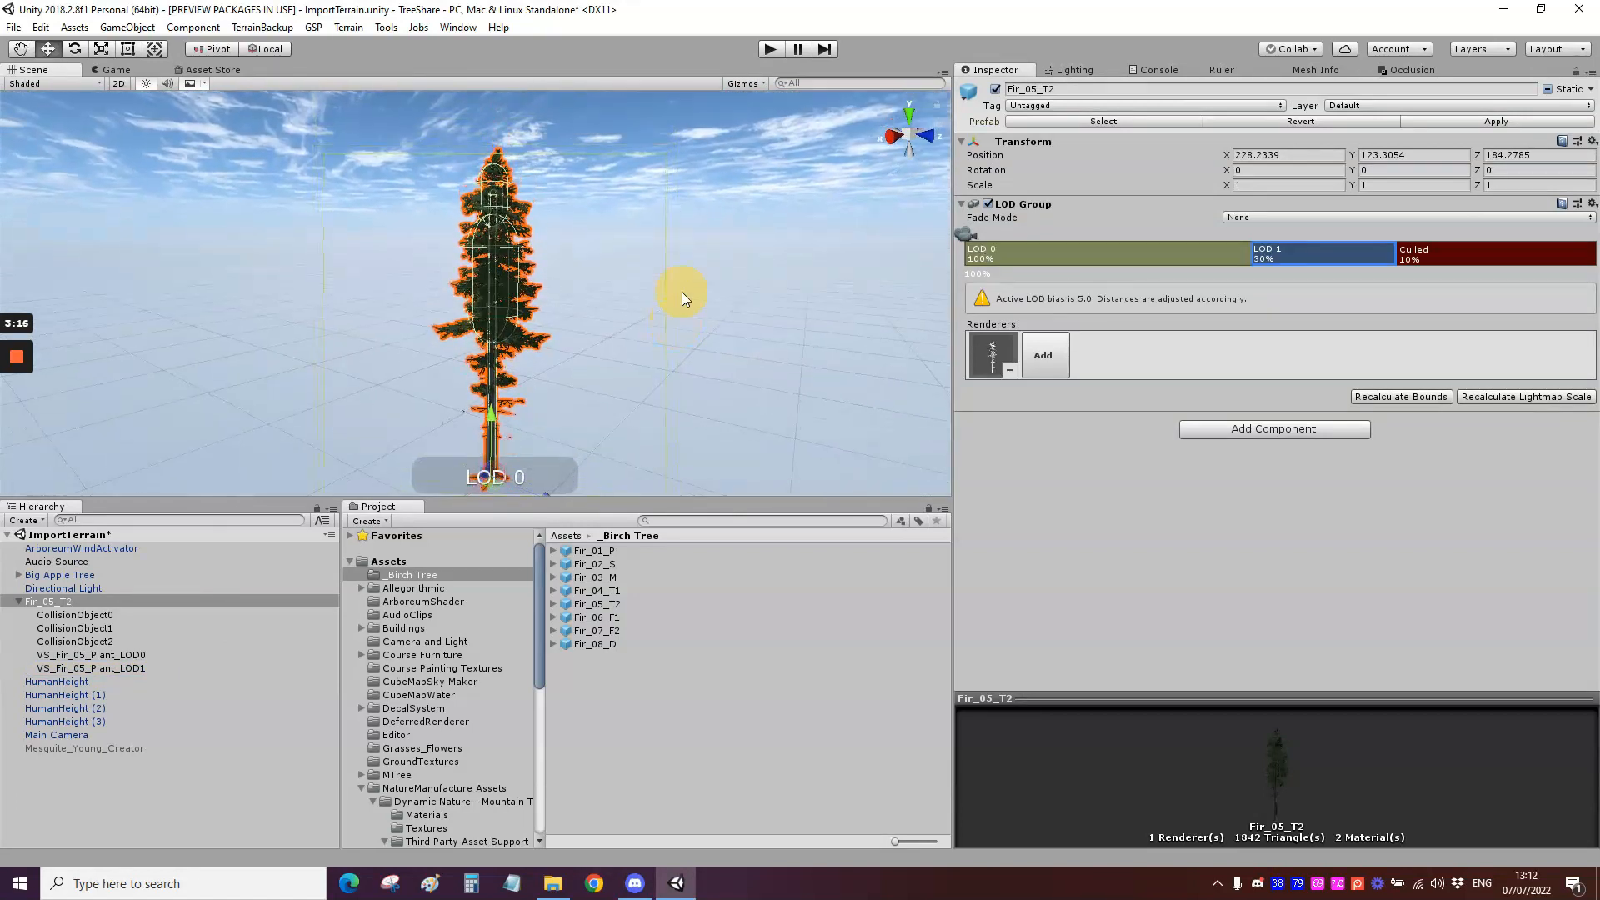
left_click(1405, 398)
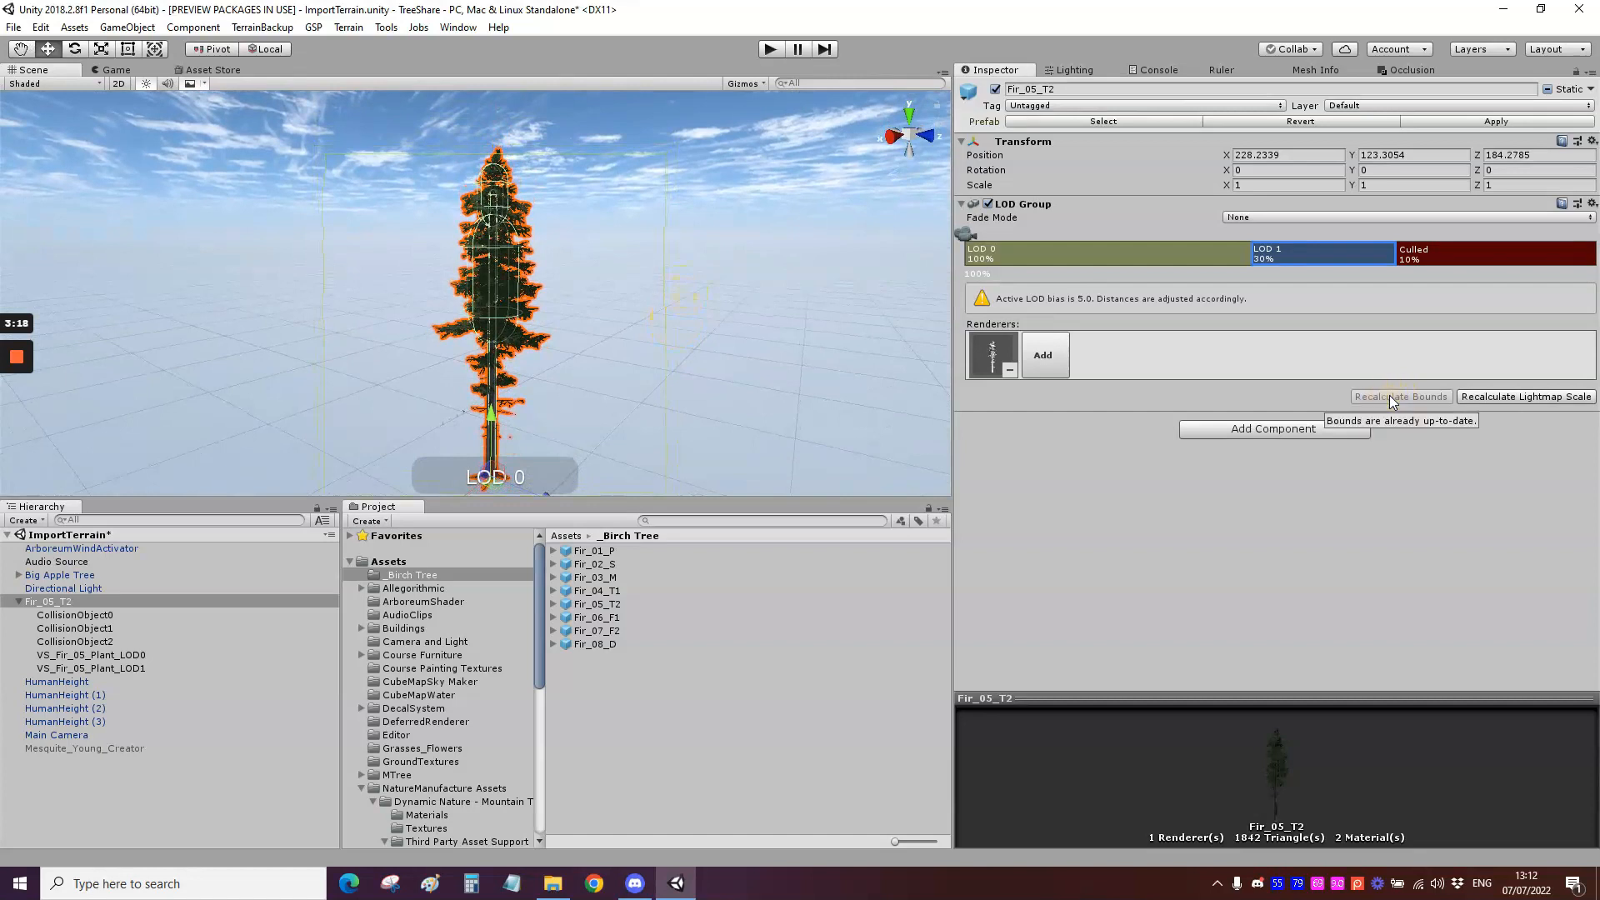
right_click_drag(664, 357, 653, 366)
key("s")
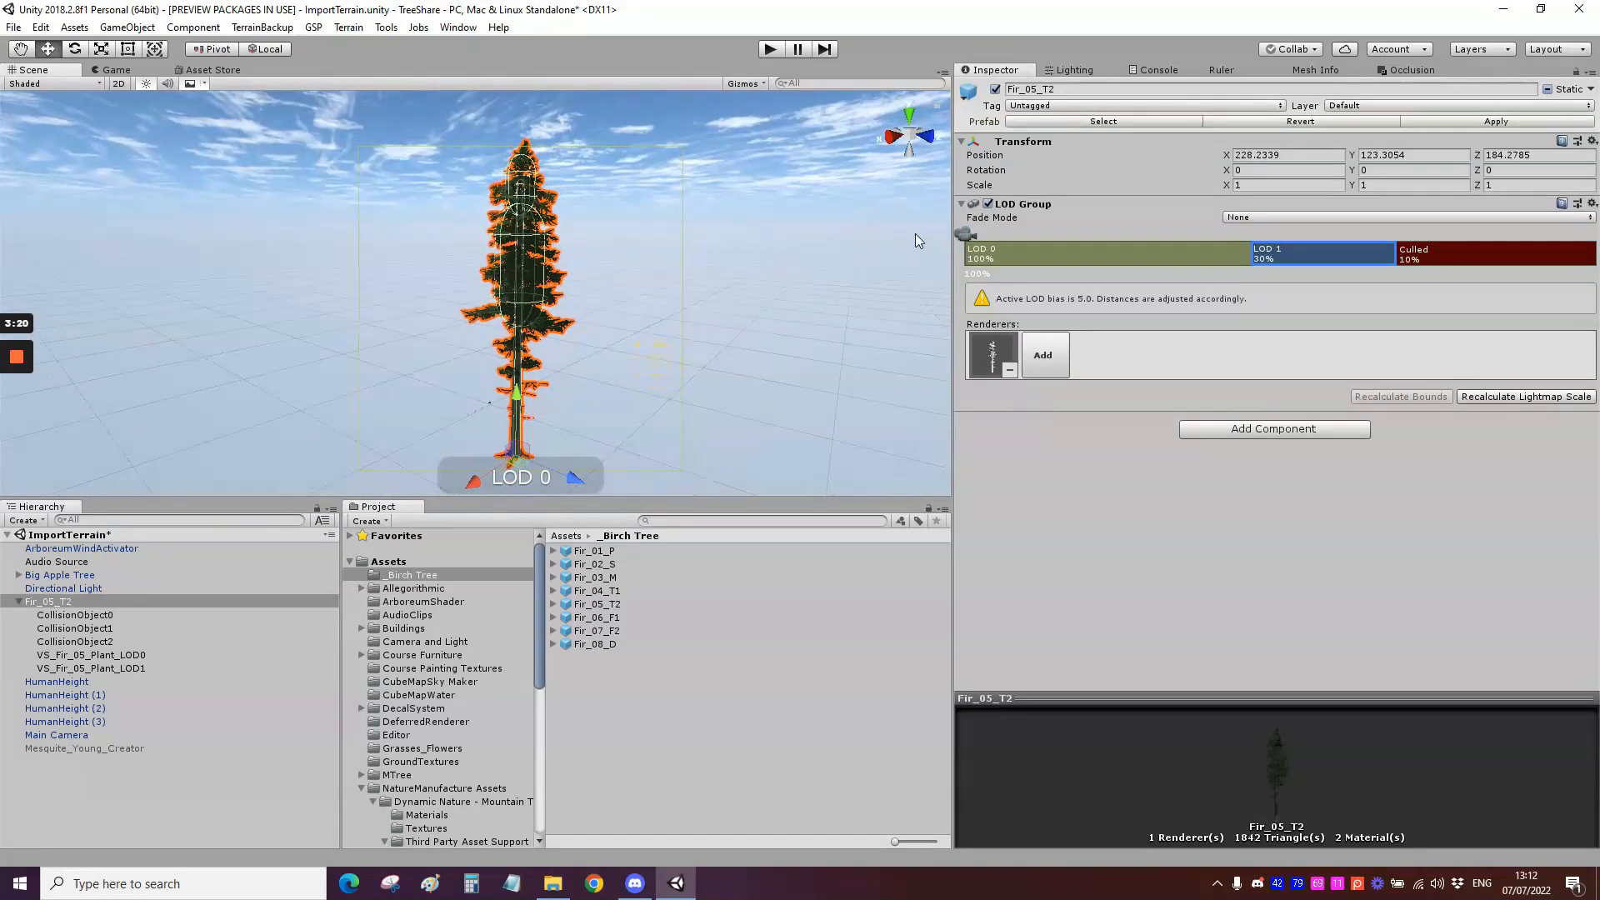
Step: Preview the LOD distances of Fir_05_T2 and raise the LOD 1 transition threshold to 90%
left_click(83, 605)
left_click_drag(965, 234, 1035, 240)
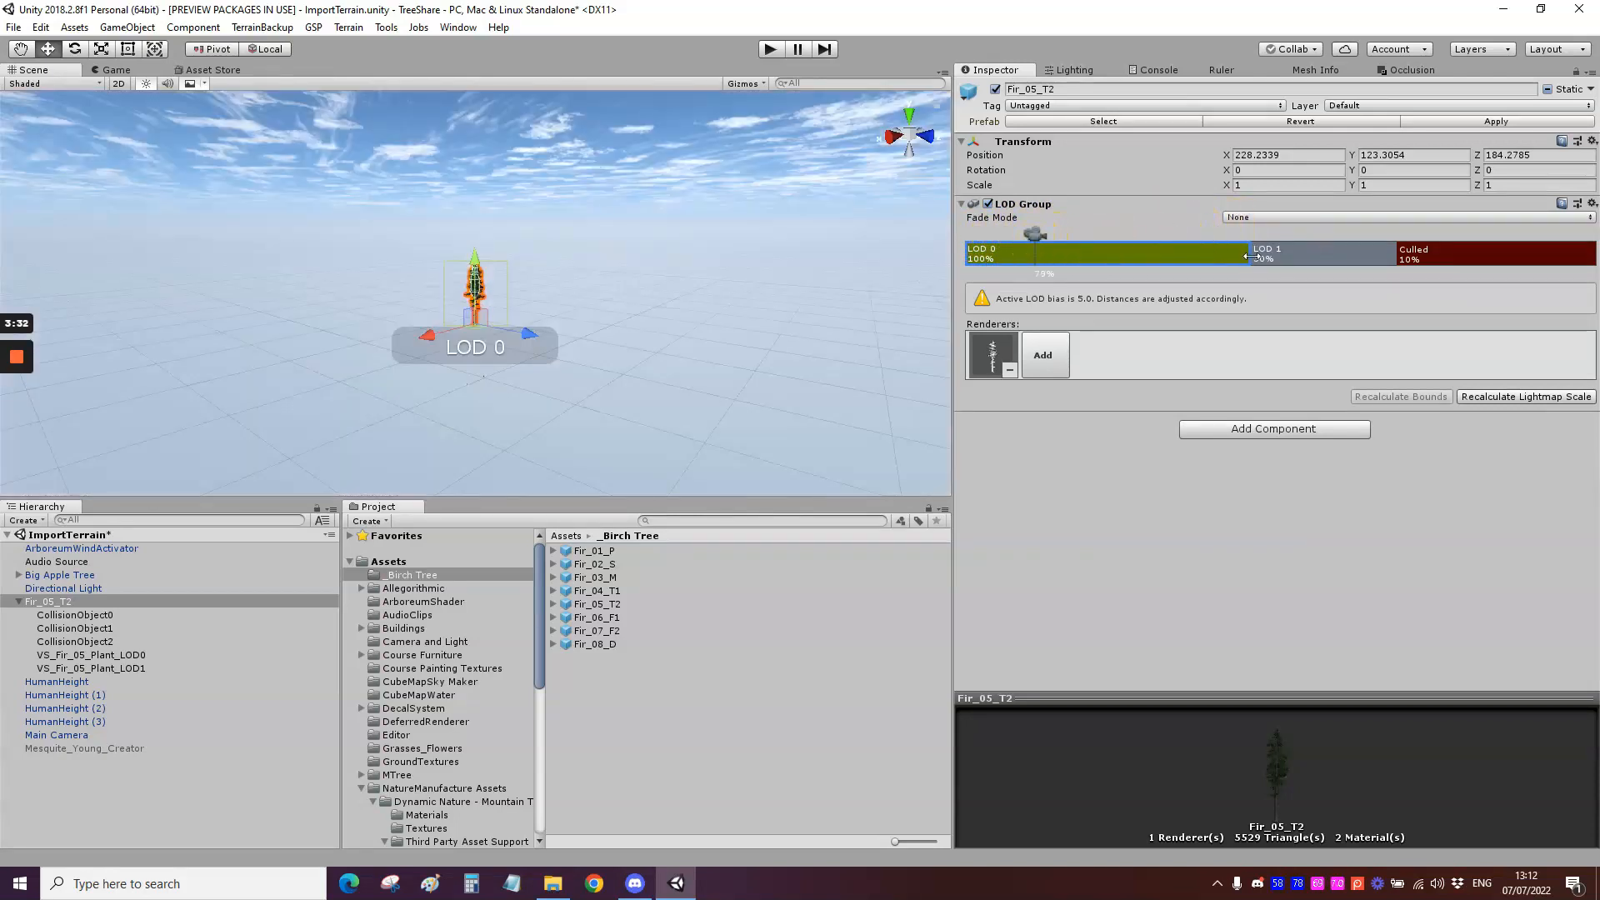
left_click_drag(1250, 256, 1252, 256)
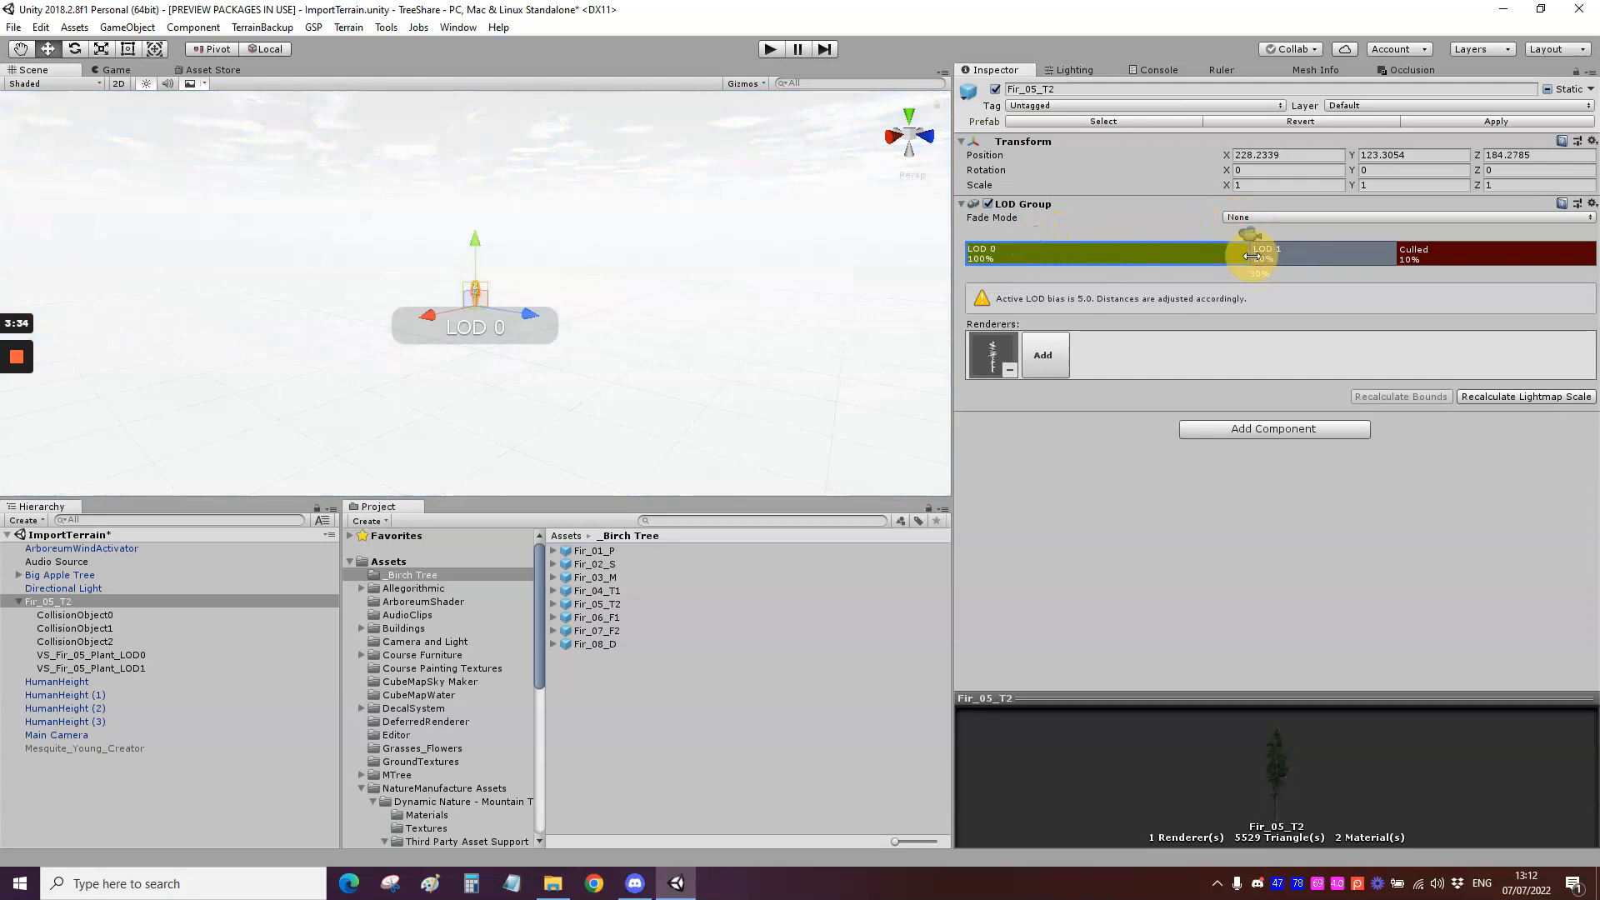
left_click_drag(1251, 256, 1132, 271)
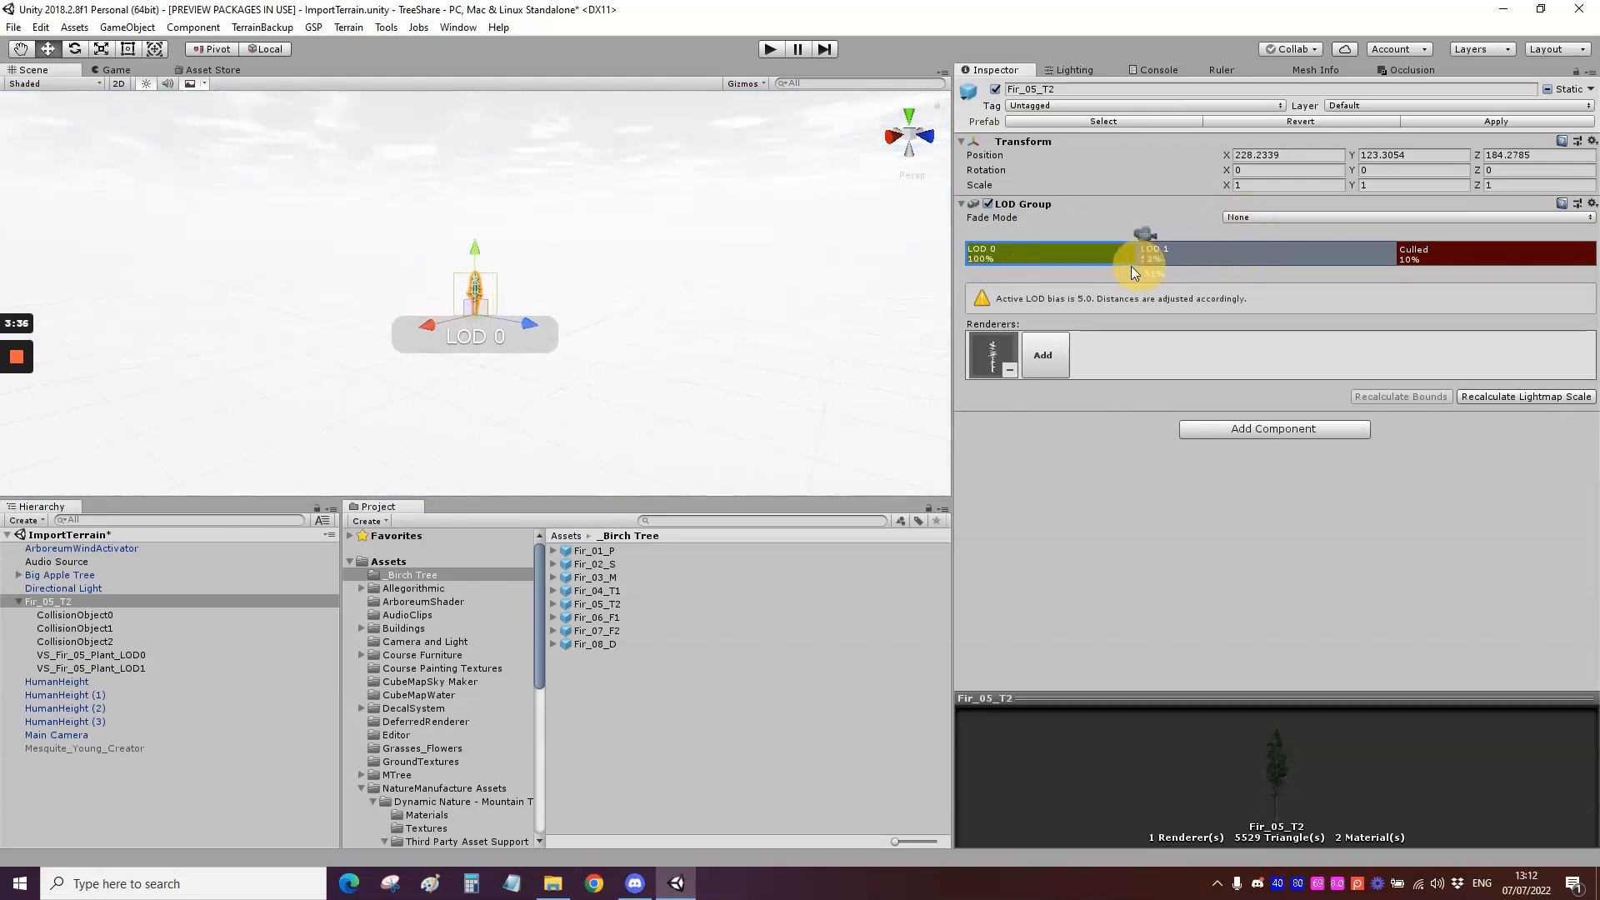
left_click_drag(975, 270, 992, 298)
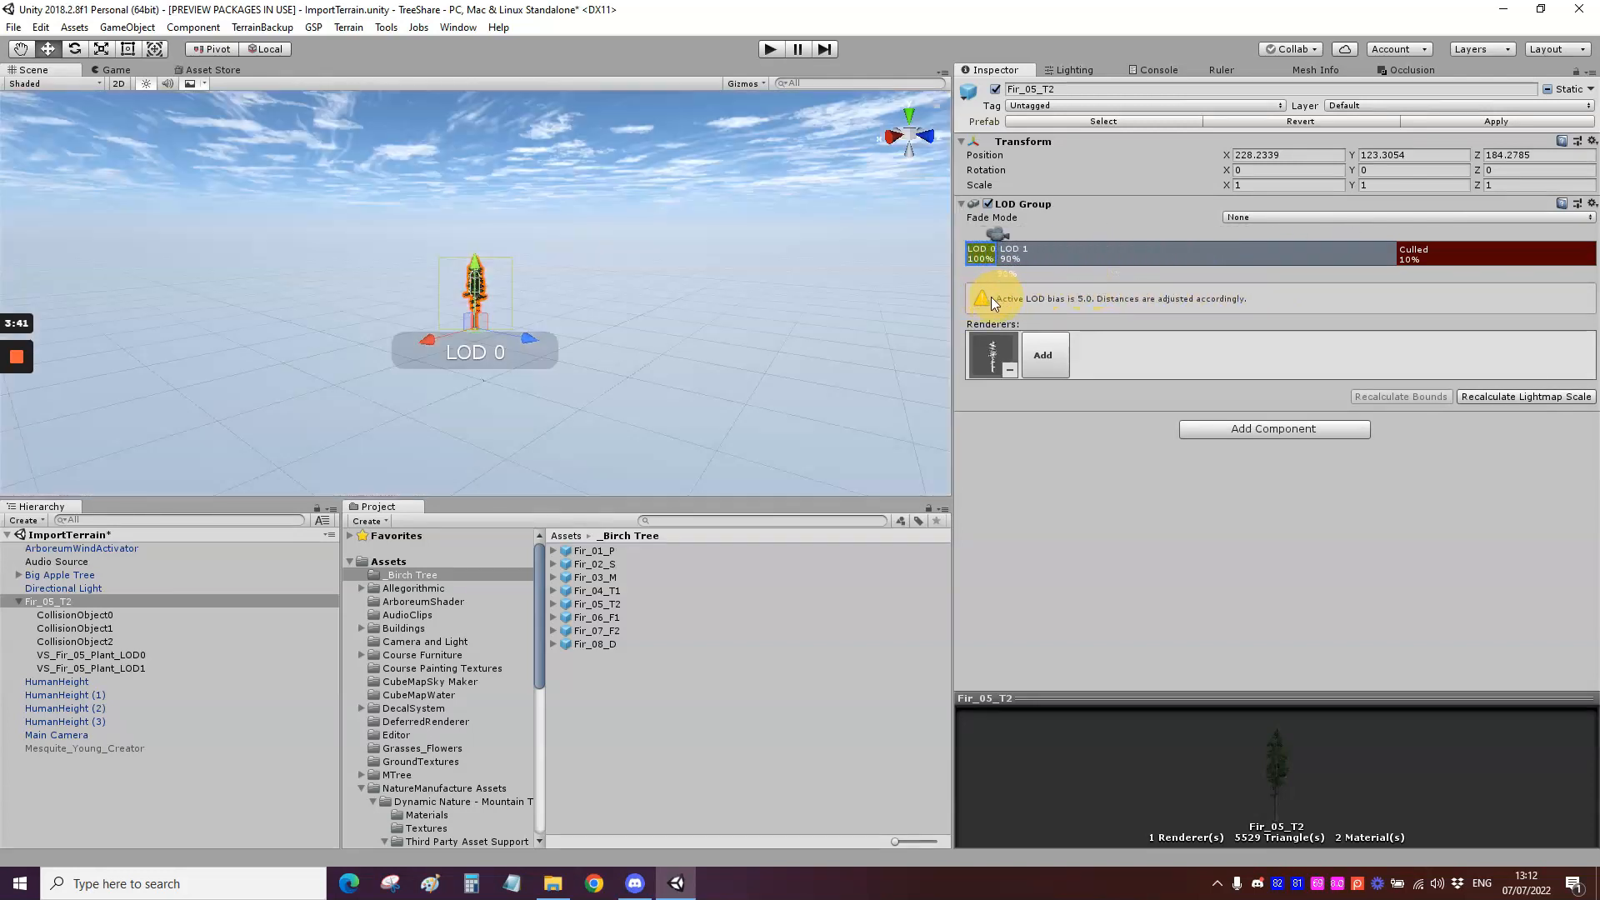
Step: Compare the two LOD child meshes of Fir_05_T2 and raise the LOD 1 transition threshold to 98%
left_click(113, 654)
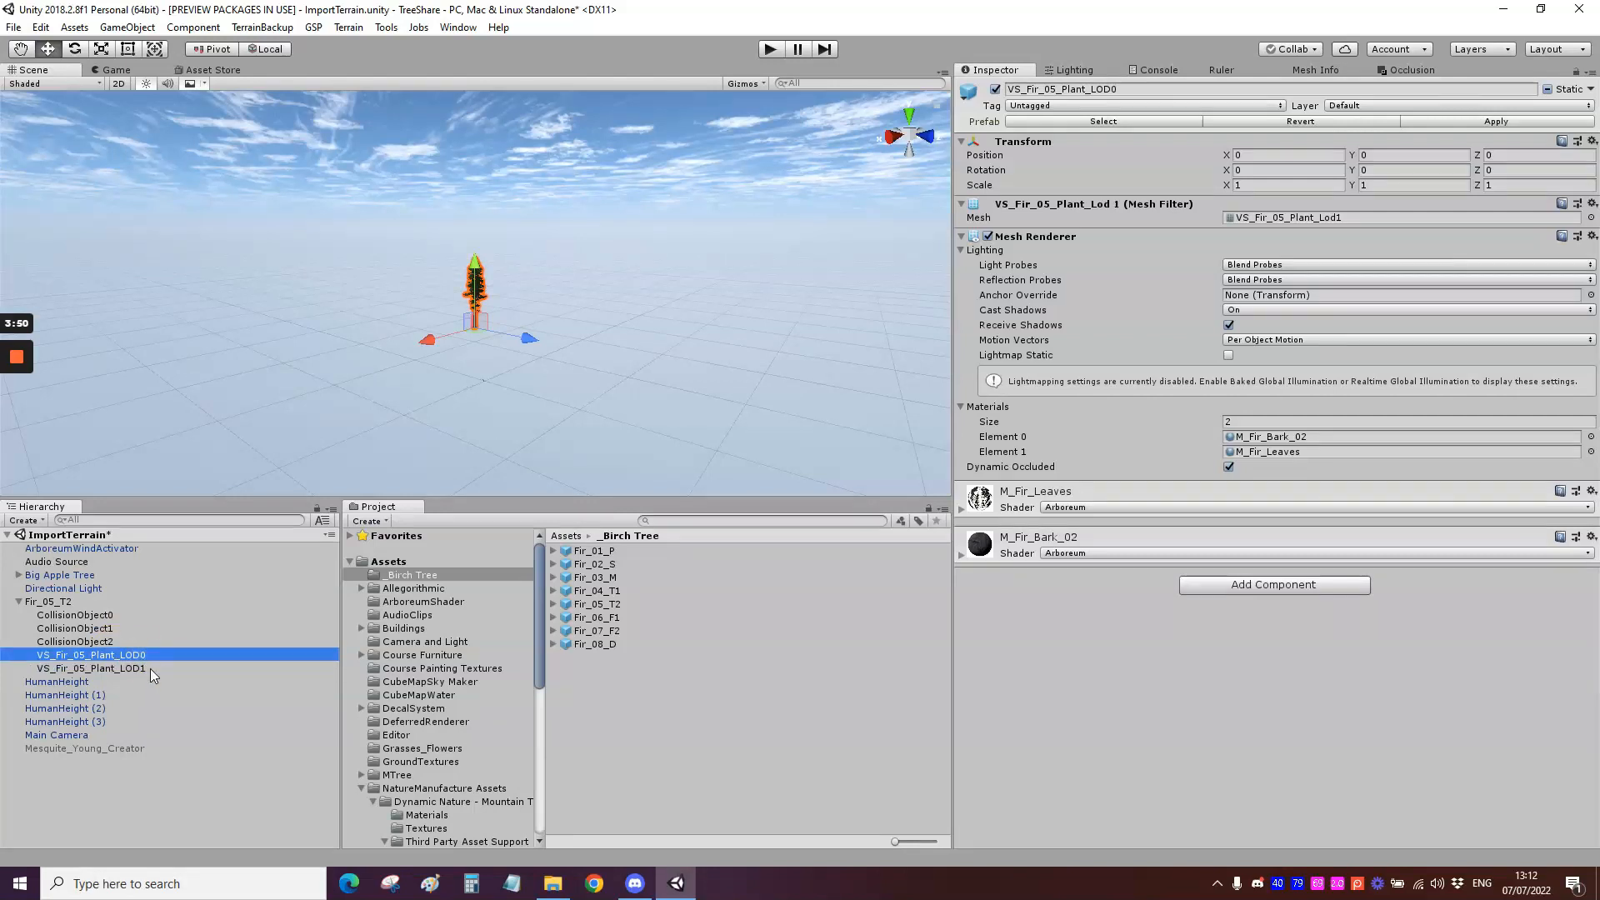
left_click(150, 668)
left_click(144, 655)
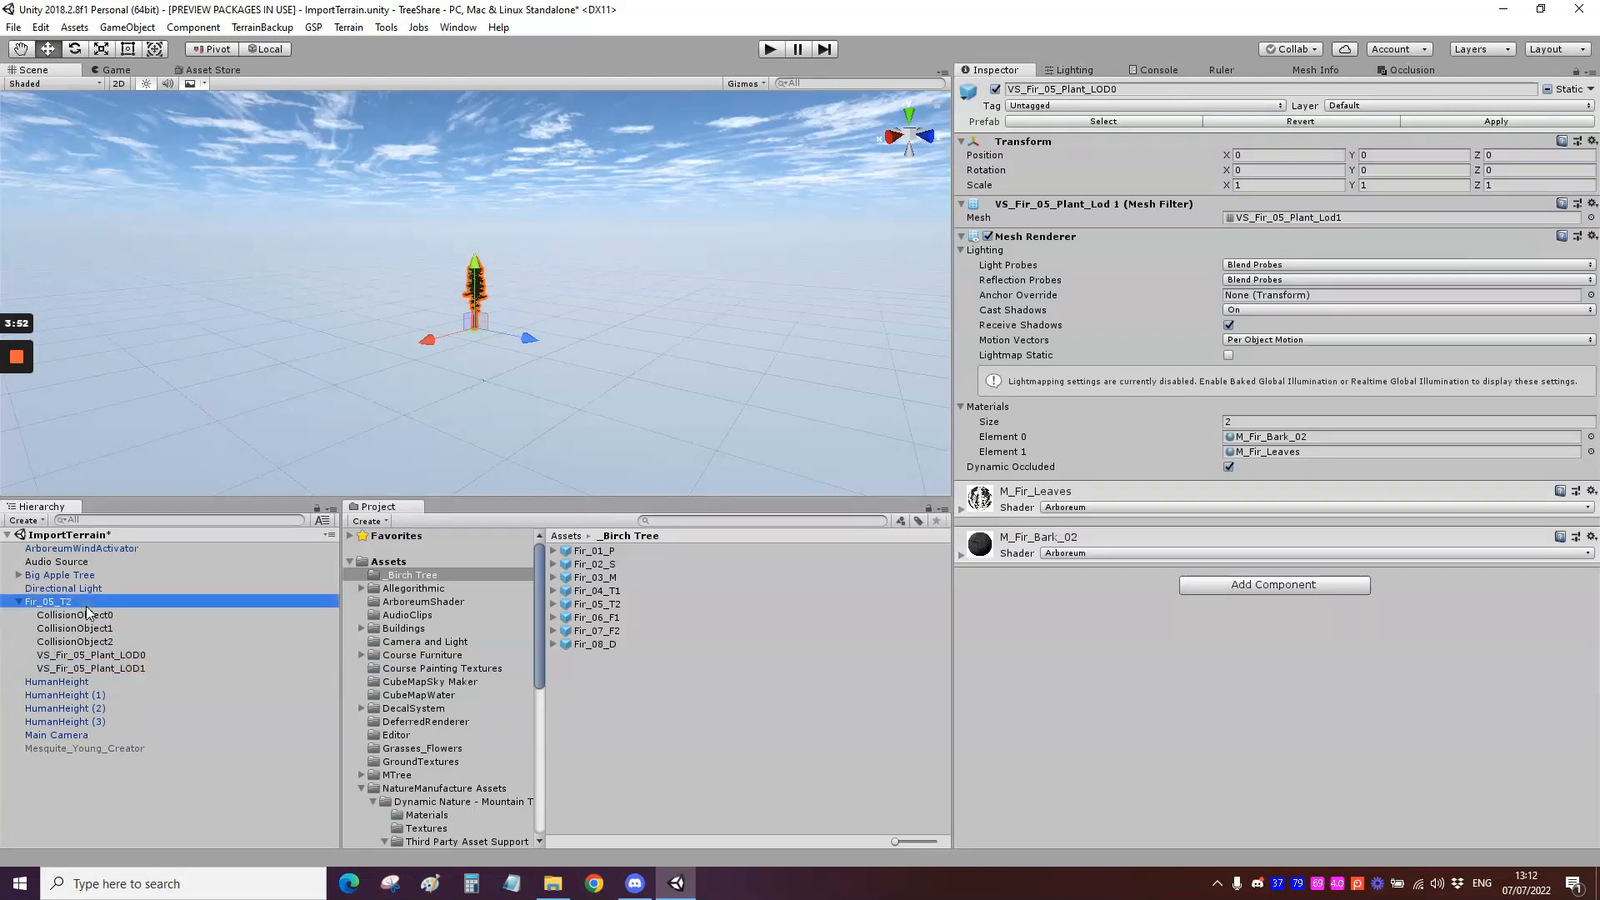
left_click(47, 601)
left_click(999, 254)
left_click_drag(1000, 254, 977, 254)
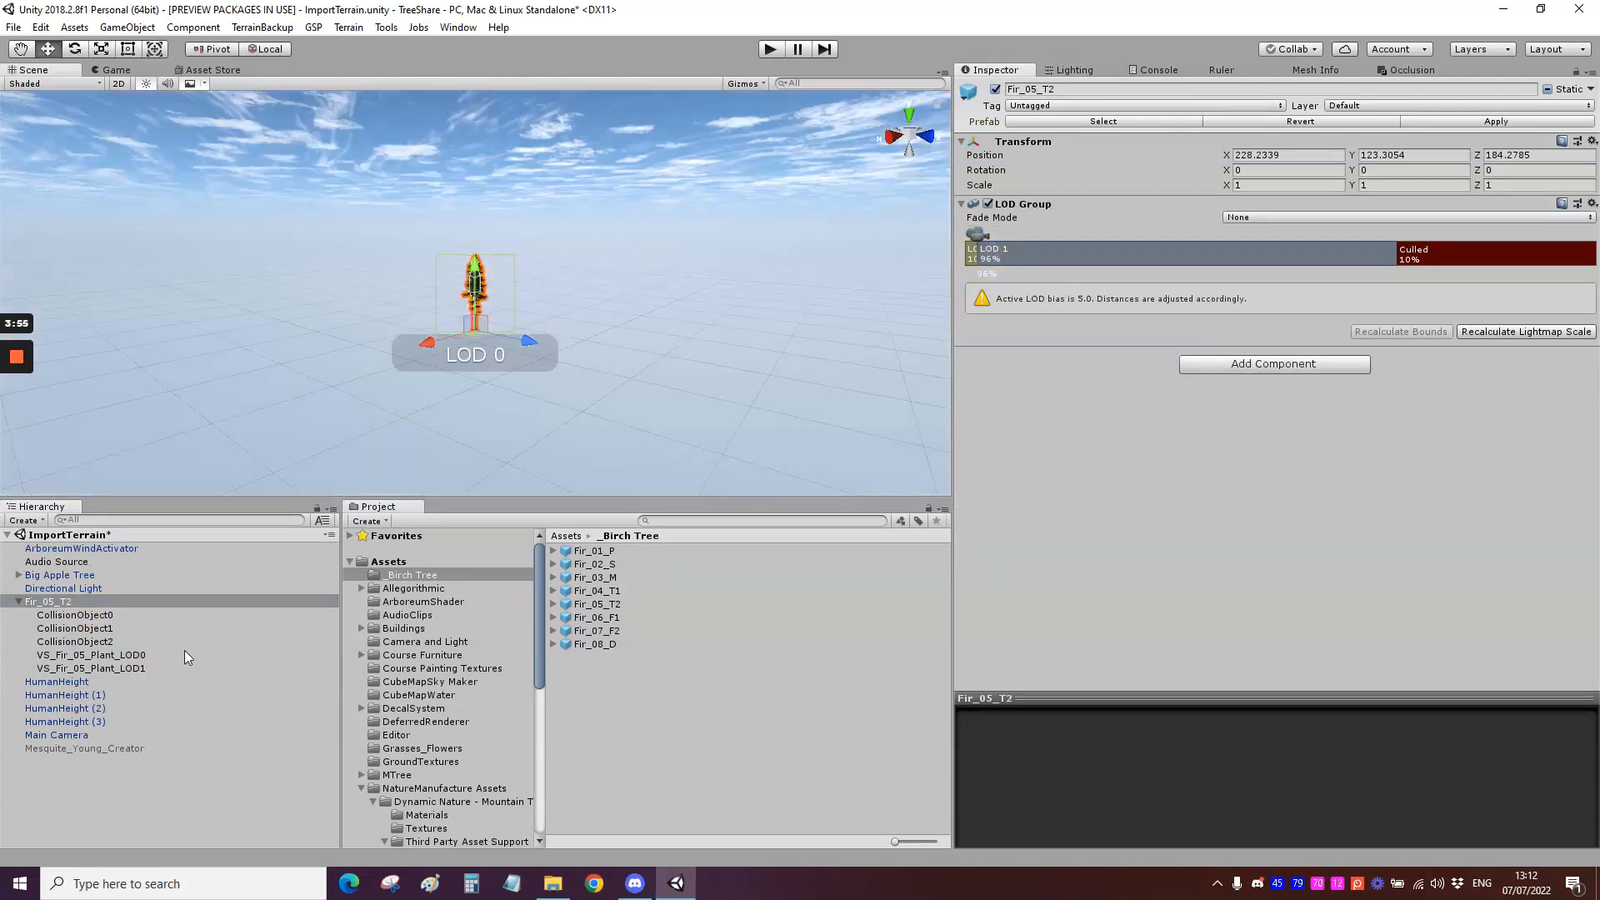
left_click(128, 653)
left_click(133, 666)
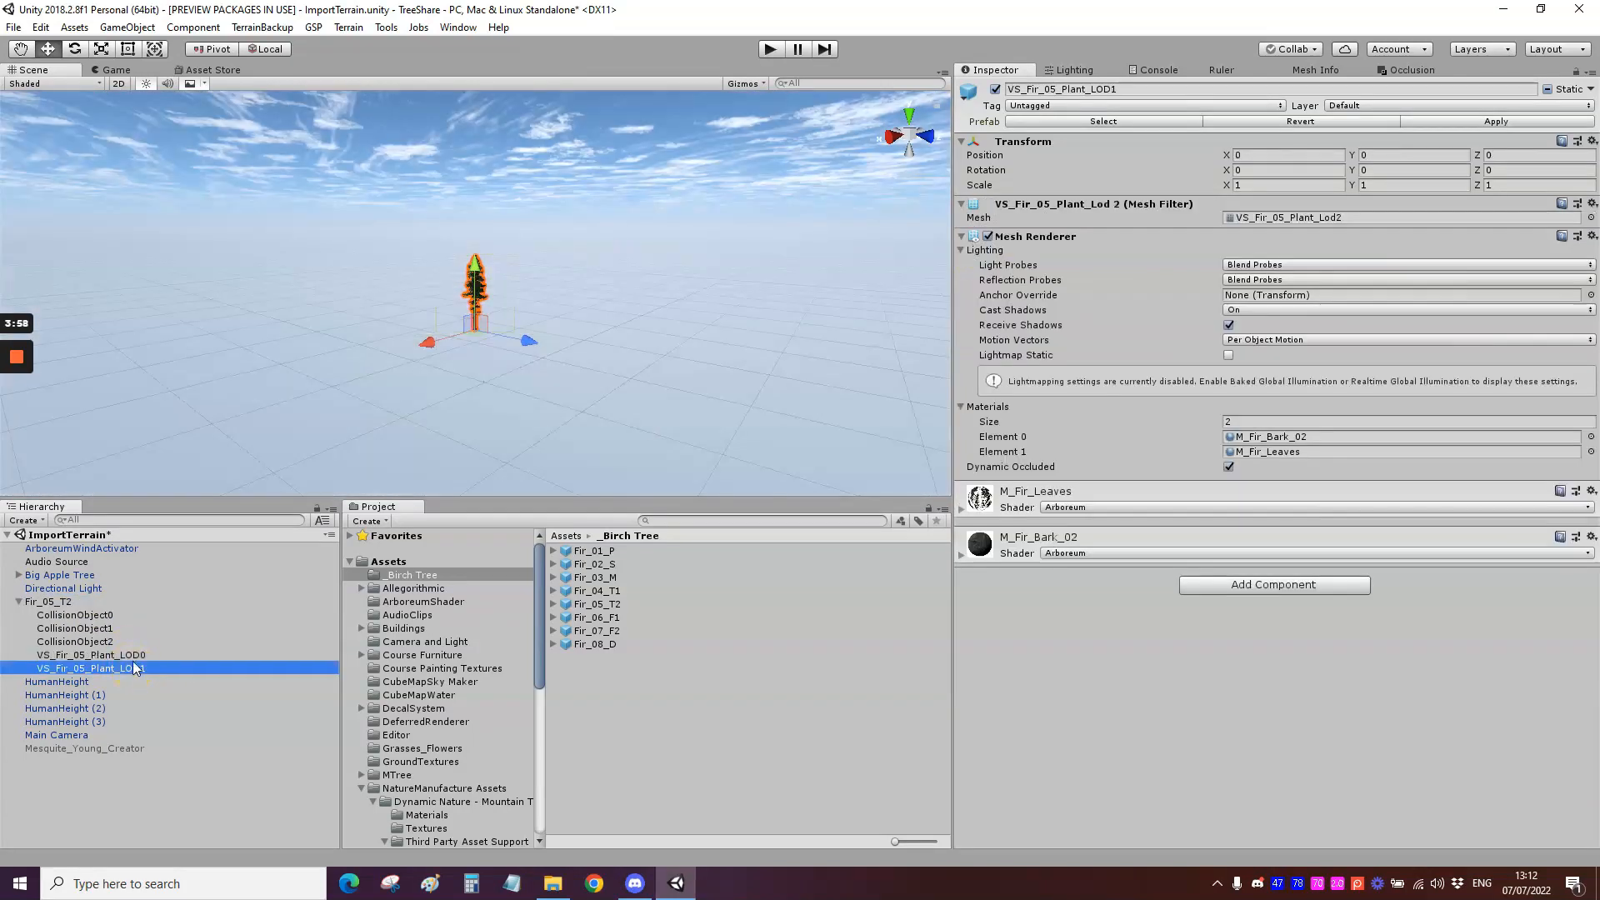
left_click(132, 655)
left_click(79, 602)
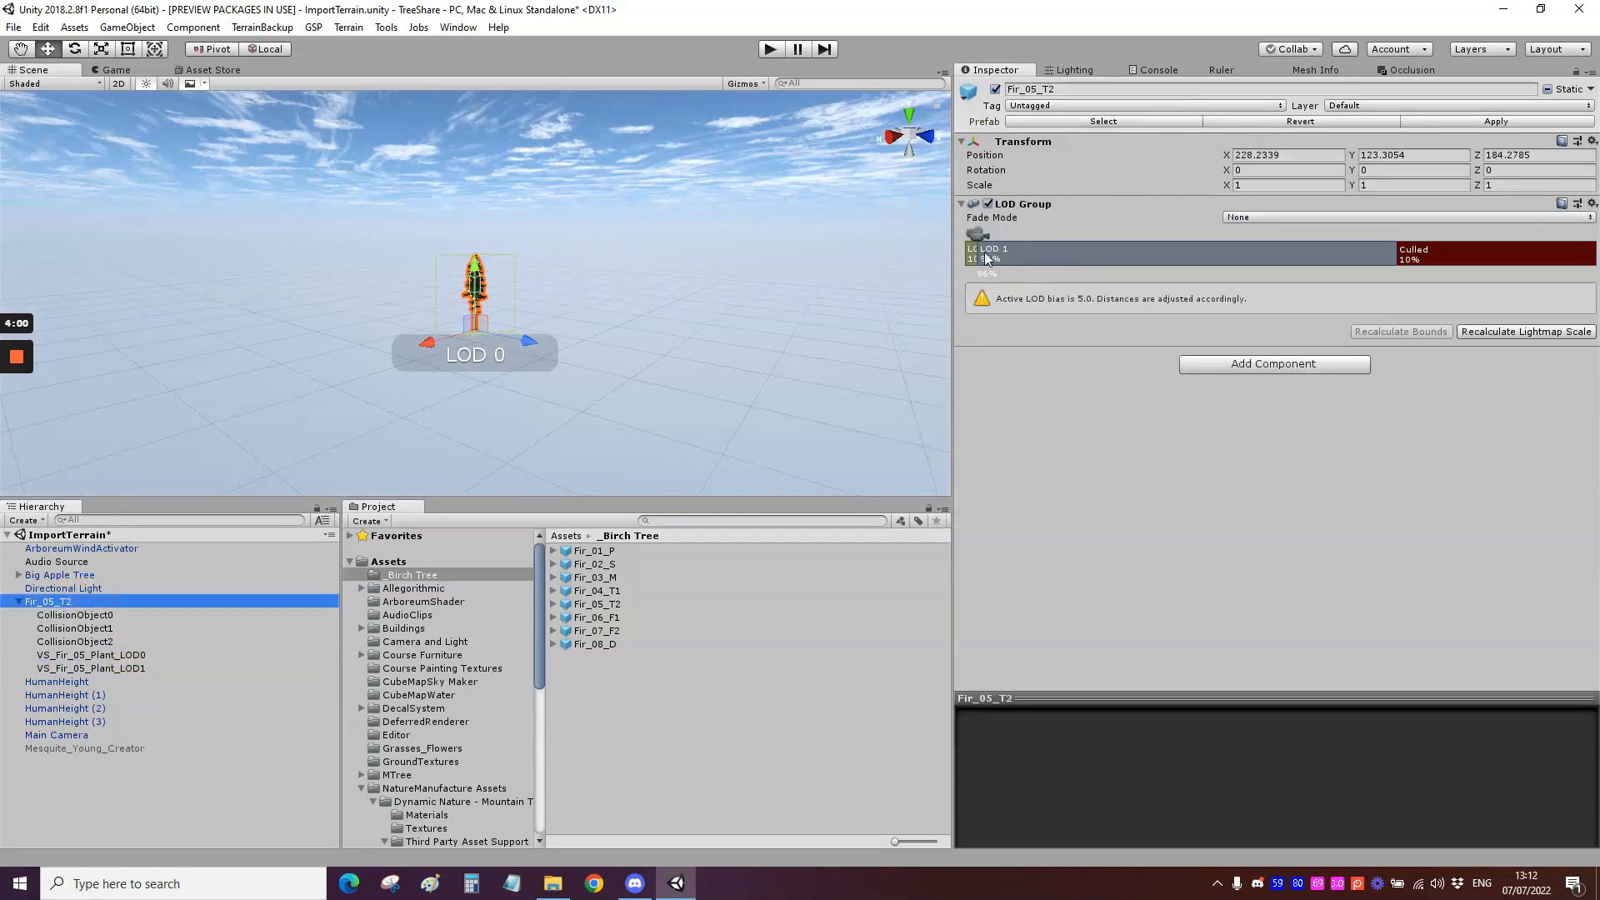
left_click_drag(978, 254, 974, 256)
Step: Compare VS_Fir_05_Plant_LOD0 with VS_Fir_05_Plant_LOD1 at a distance and reselect the parent Fir_05_T2
left_click(94, 657)
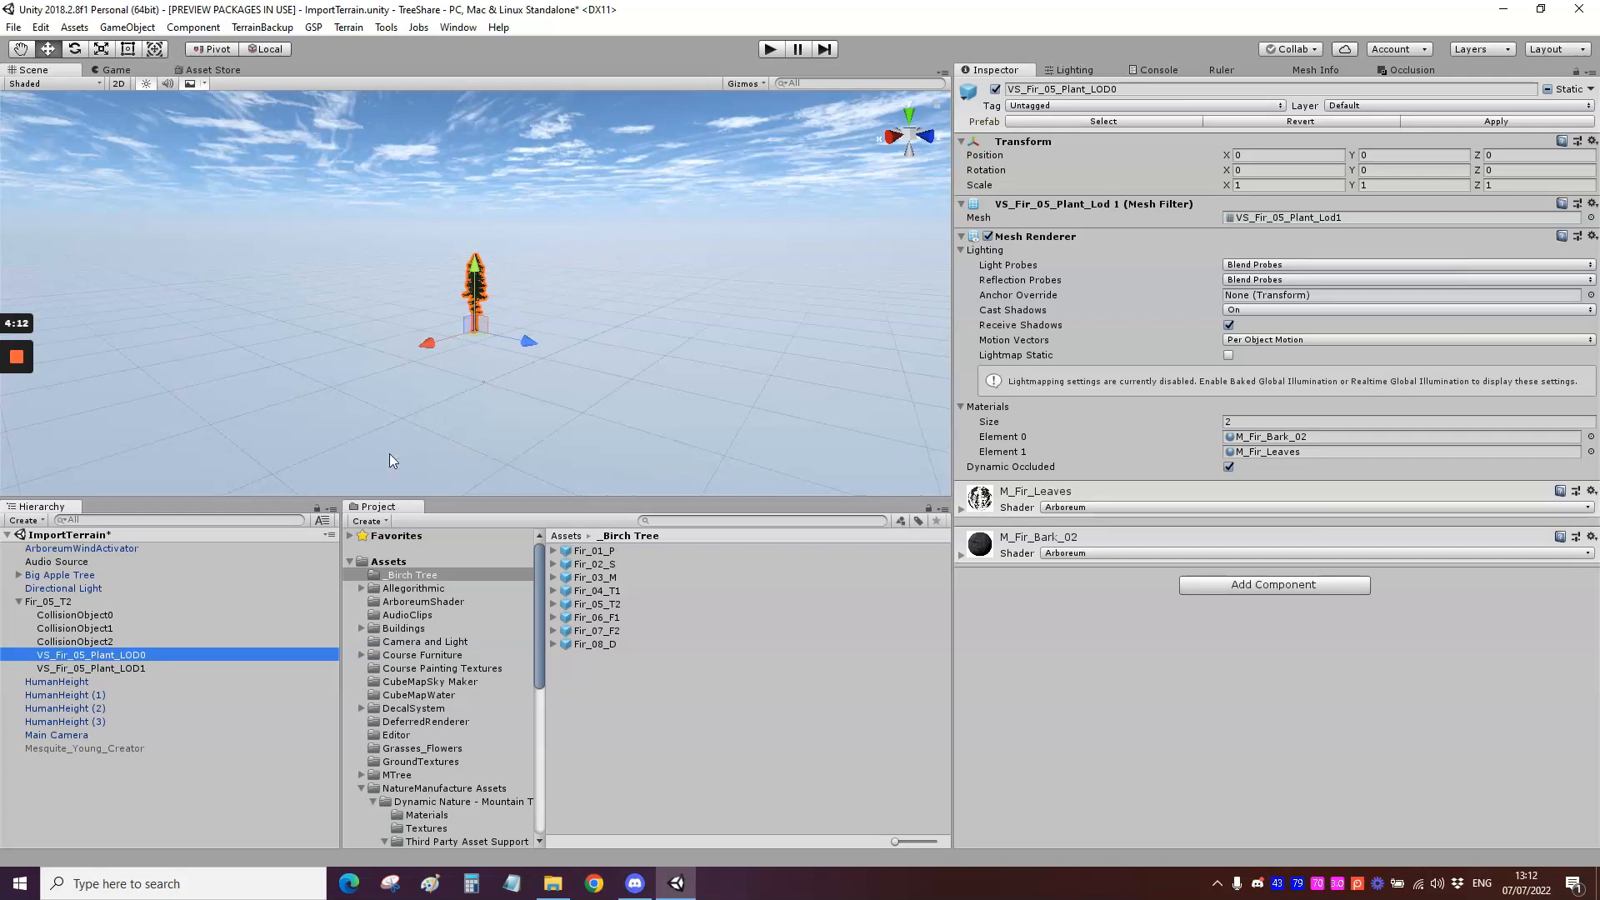
left_click(156, 669)
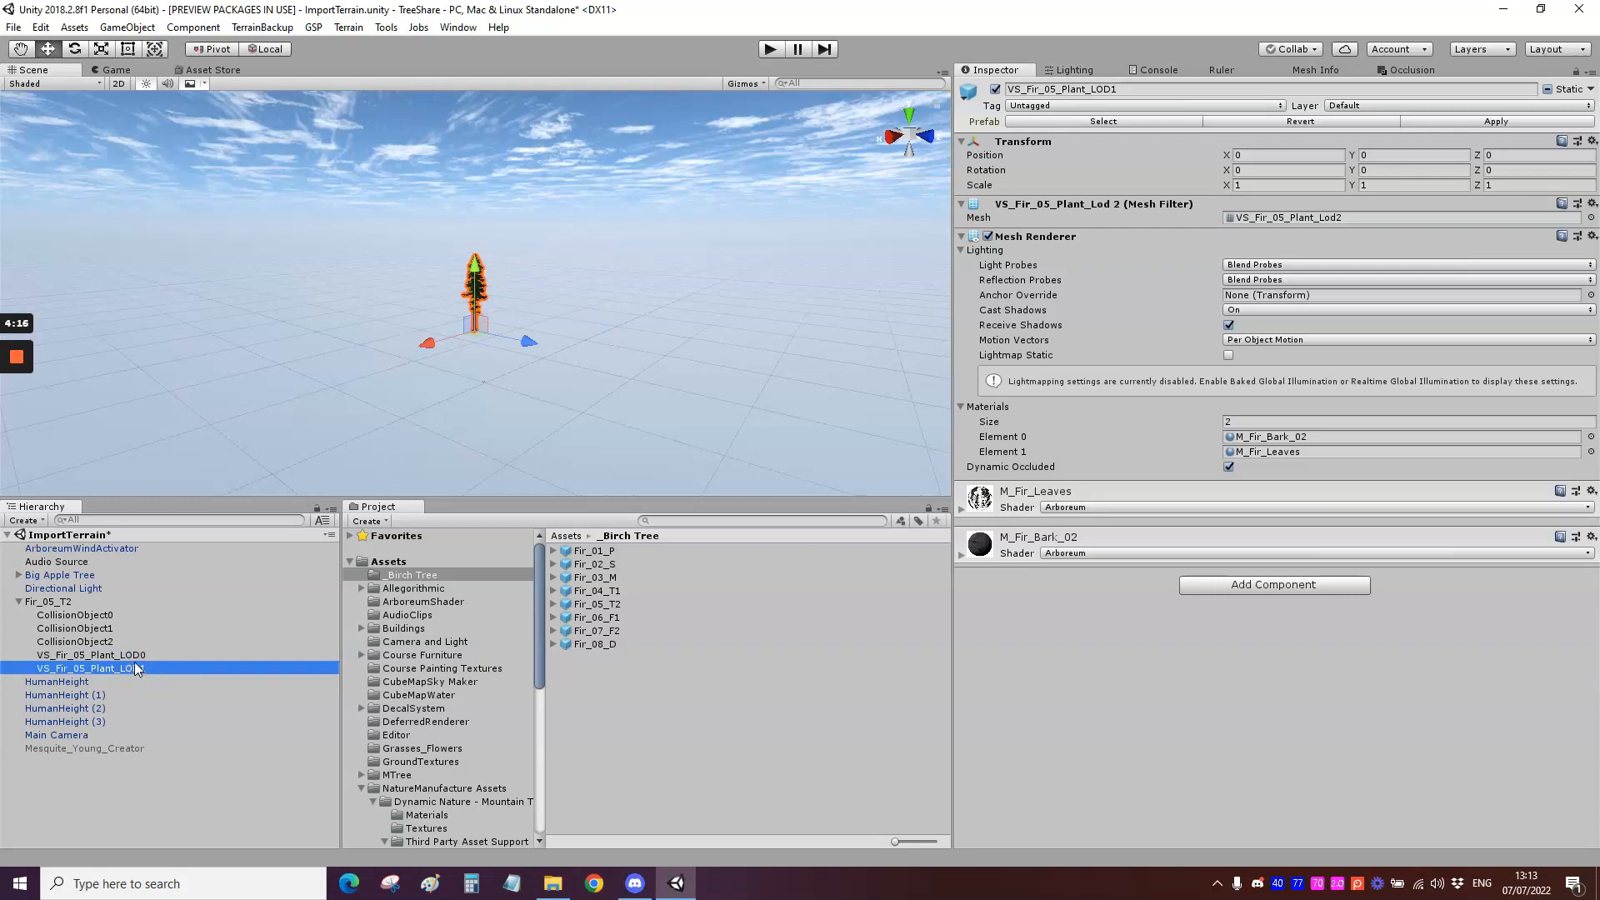
left_click(135, 658)
left_click(138, 669)
left_click(137, 655)
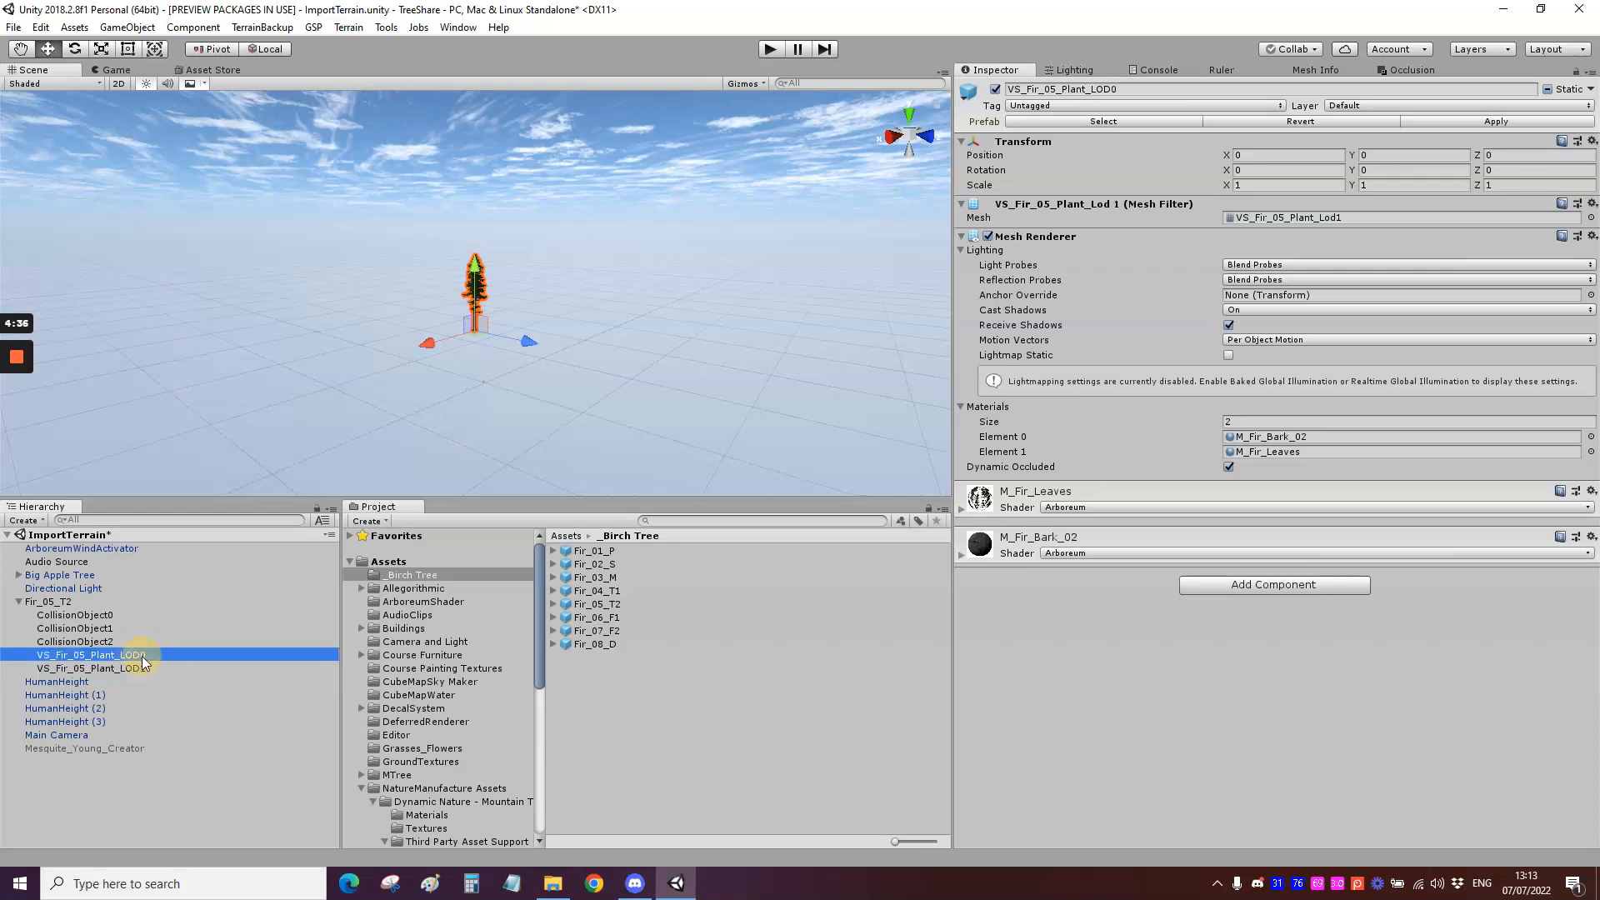
left_click(70, 600)
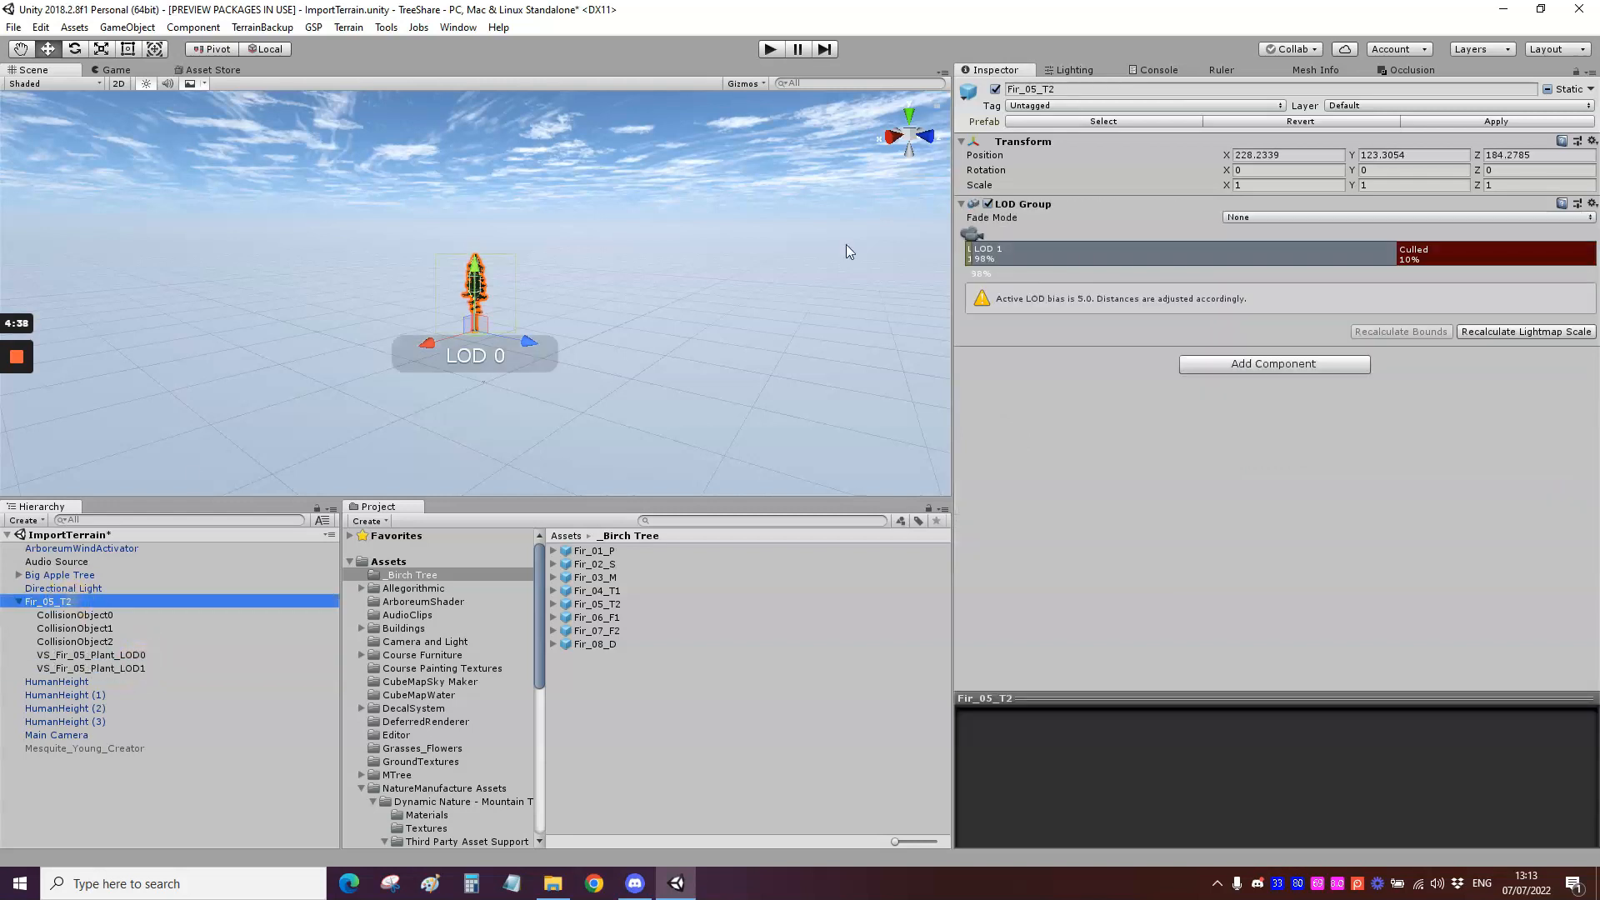
Step: Examine the Fir_05_T2 branches up close and the VS_Fir_05_Plant_LOD0 mesh from farther away
left_click_drag(593, 430, 577, 427, "alt")
key("w")
right_click_drag(577, 425, 637, 507)
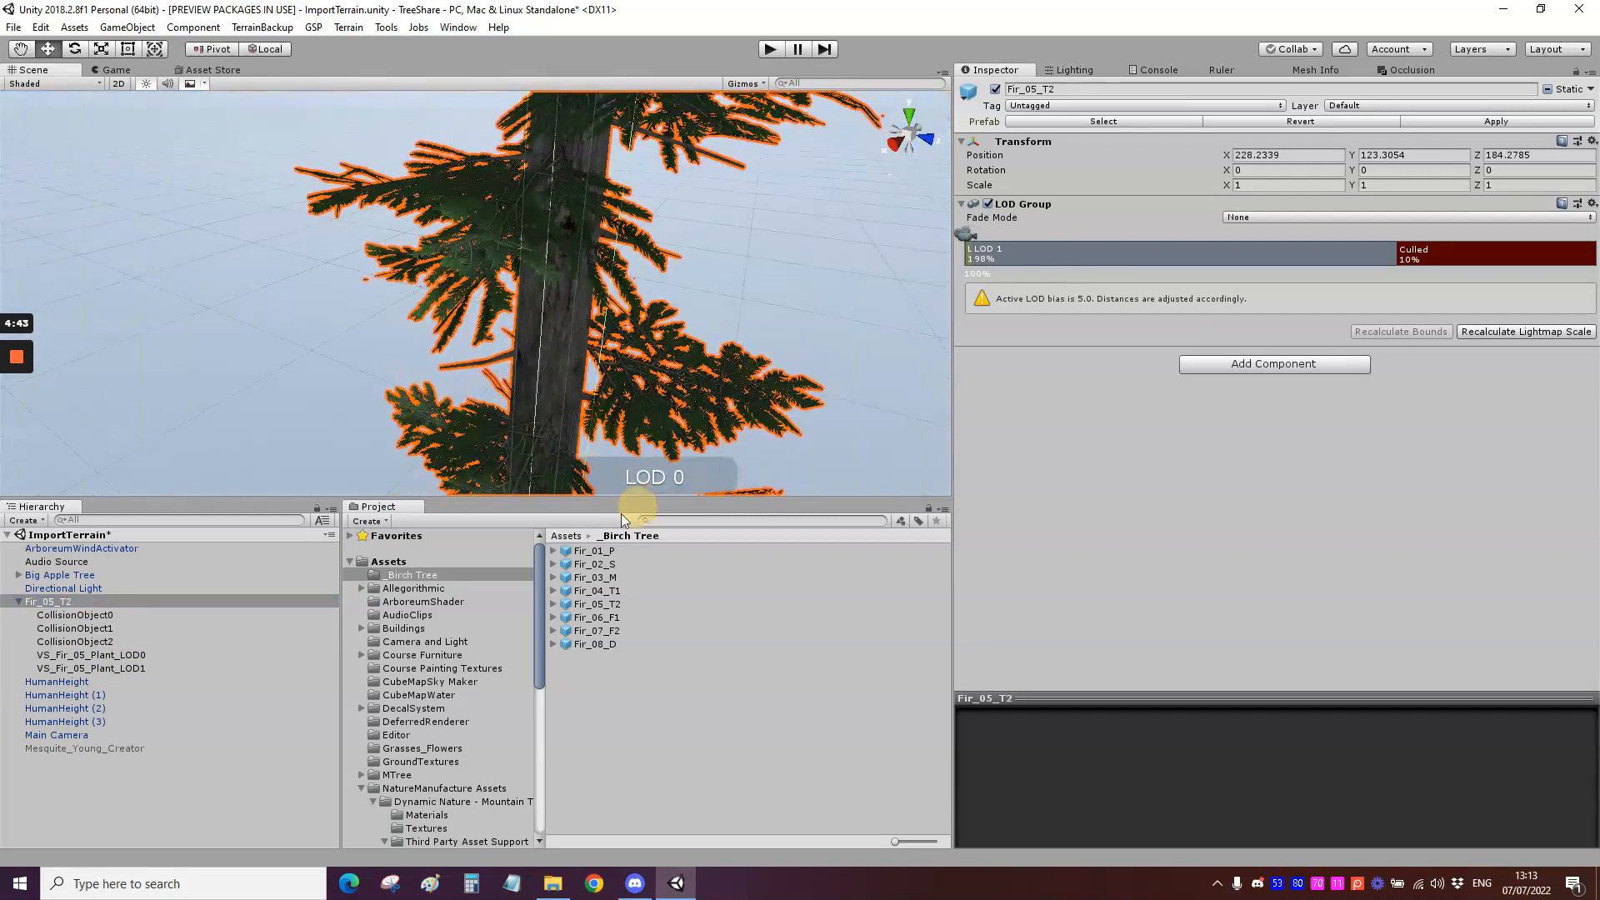
left_click(142, 668)
left_click(135, 657)
right_click_drag(560, 348, 569, 285)
key("s")
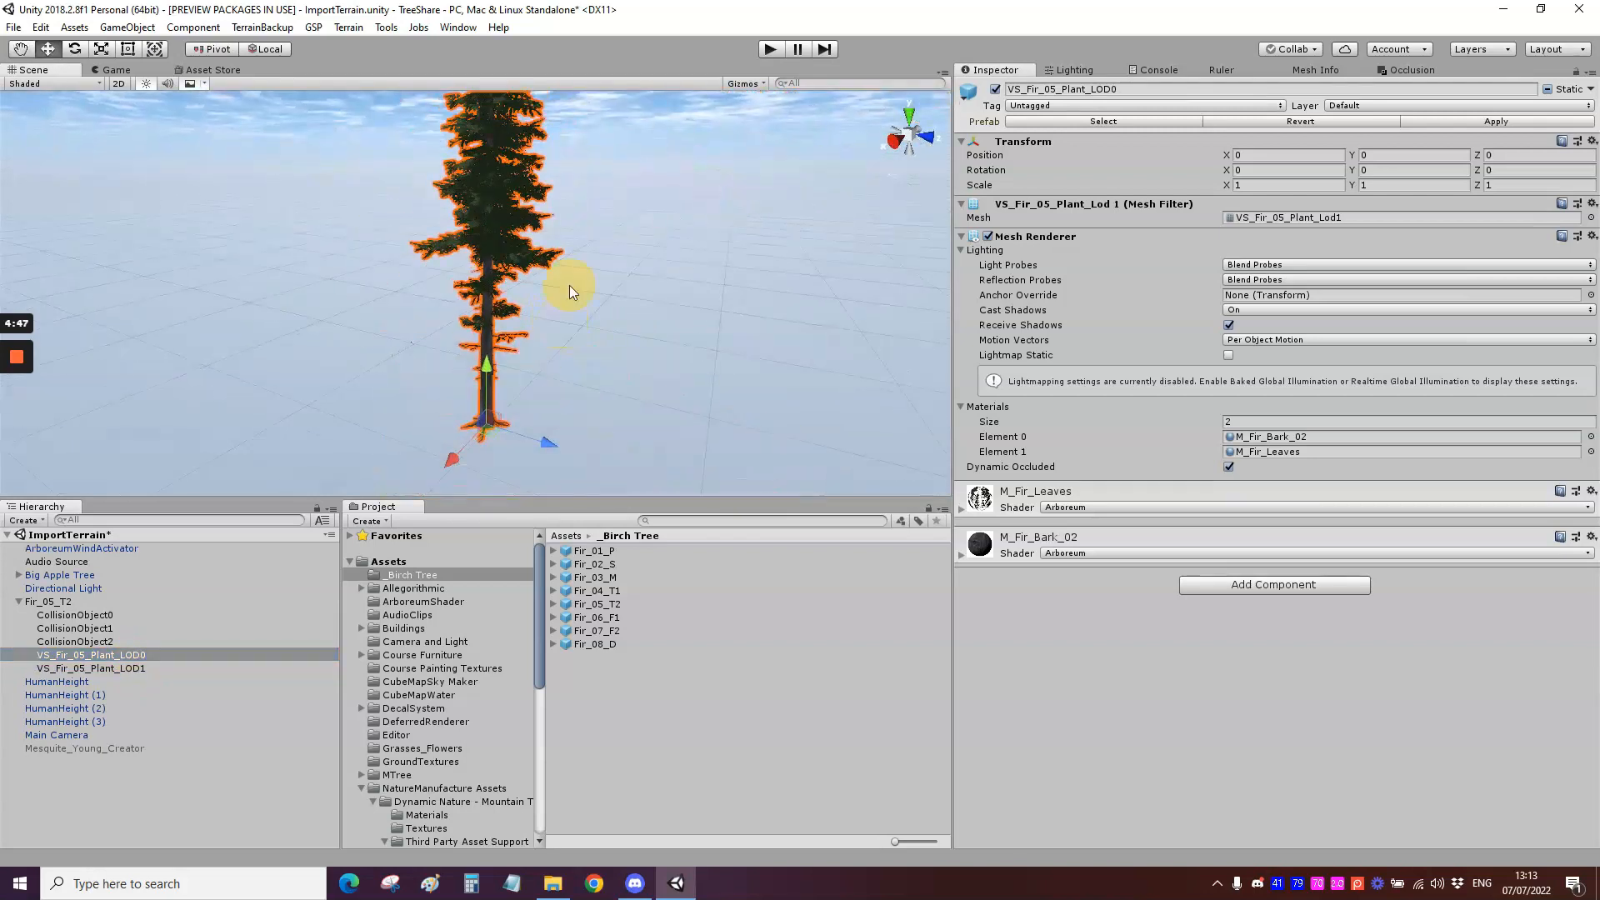
left_click(125, 654)
right_click_drag(580, 277, 573, 278)
key("s")
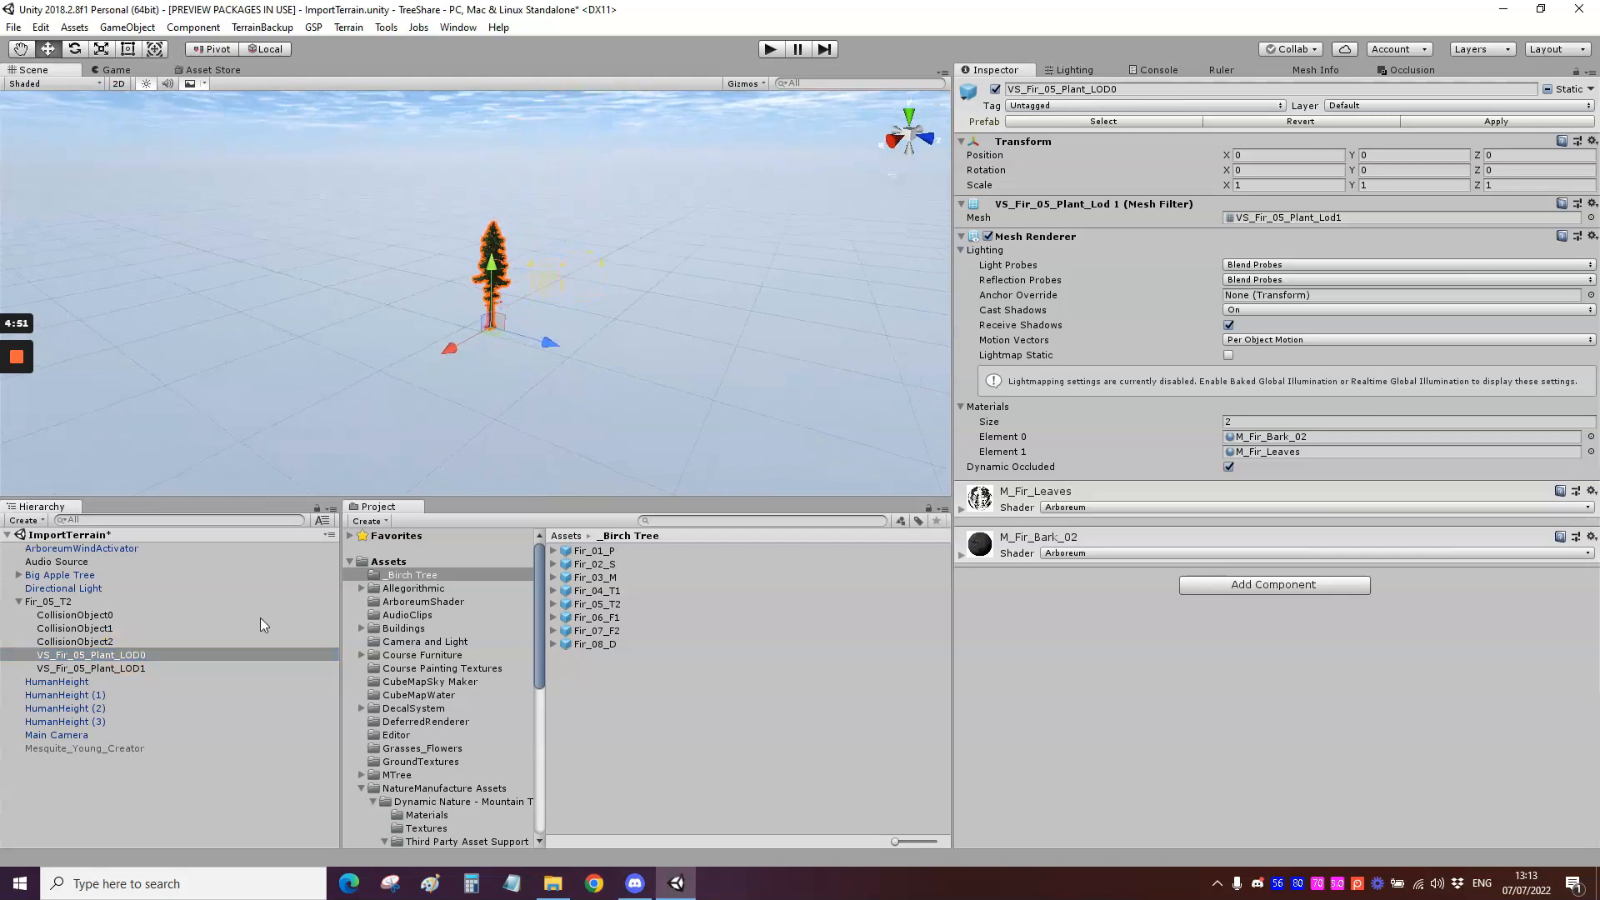
Step: Preview the switch from LOD 0 to LOD 1 on Fir_05_T2 and compare both child meshes at that distance
left_click(162, 669)
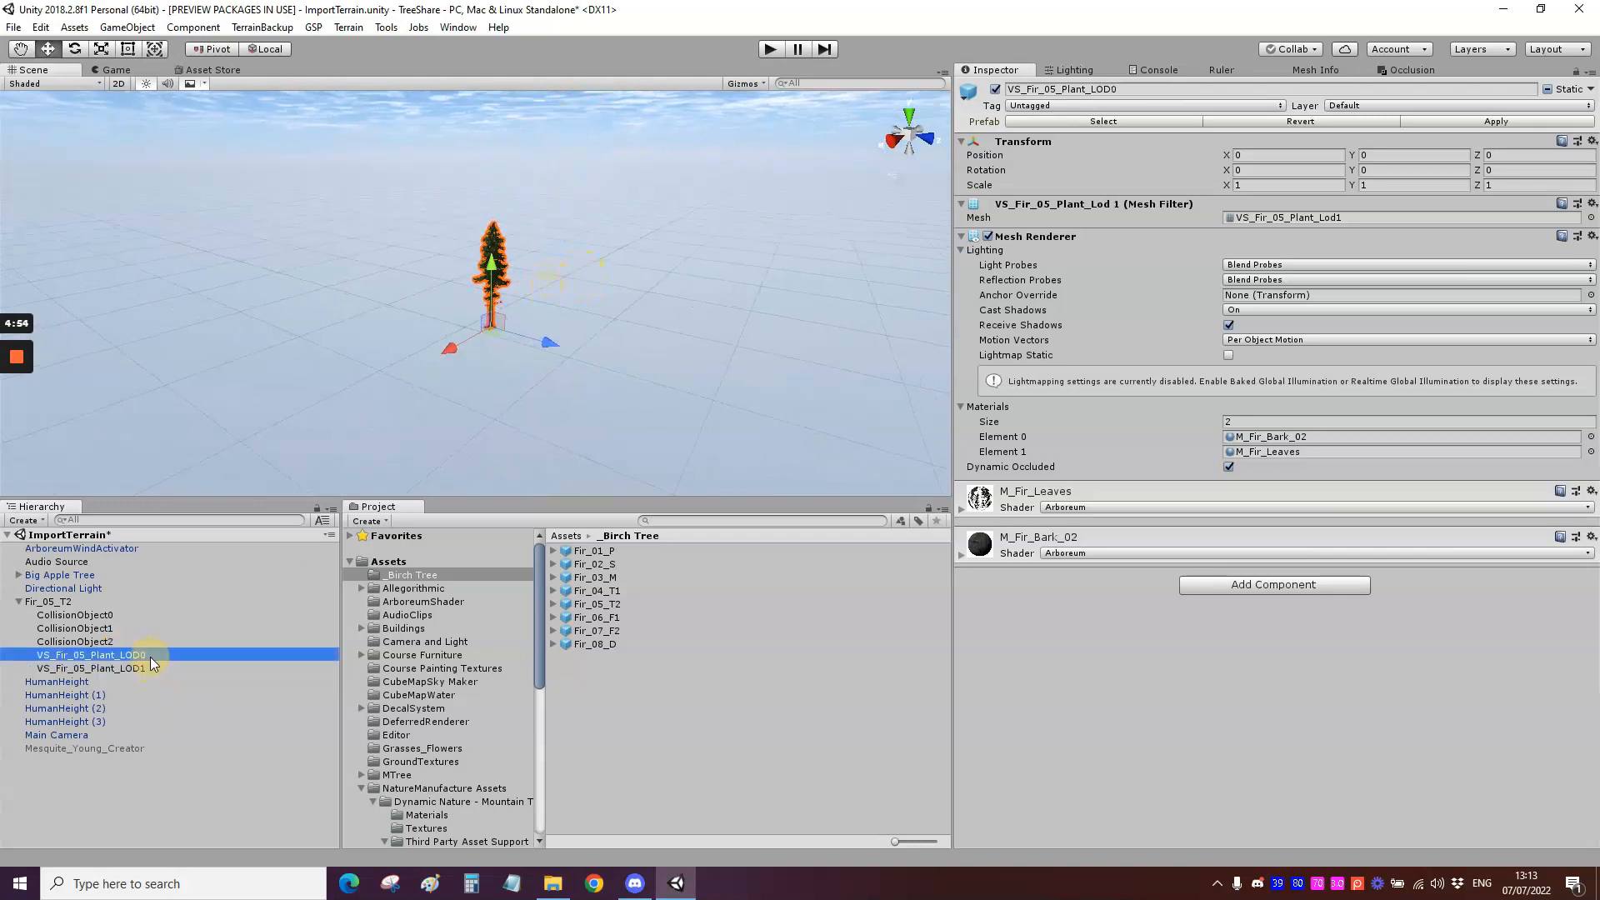
left_click(83, 600)
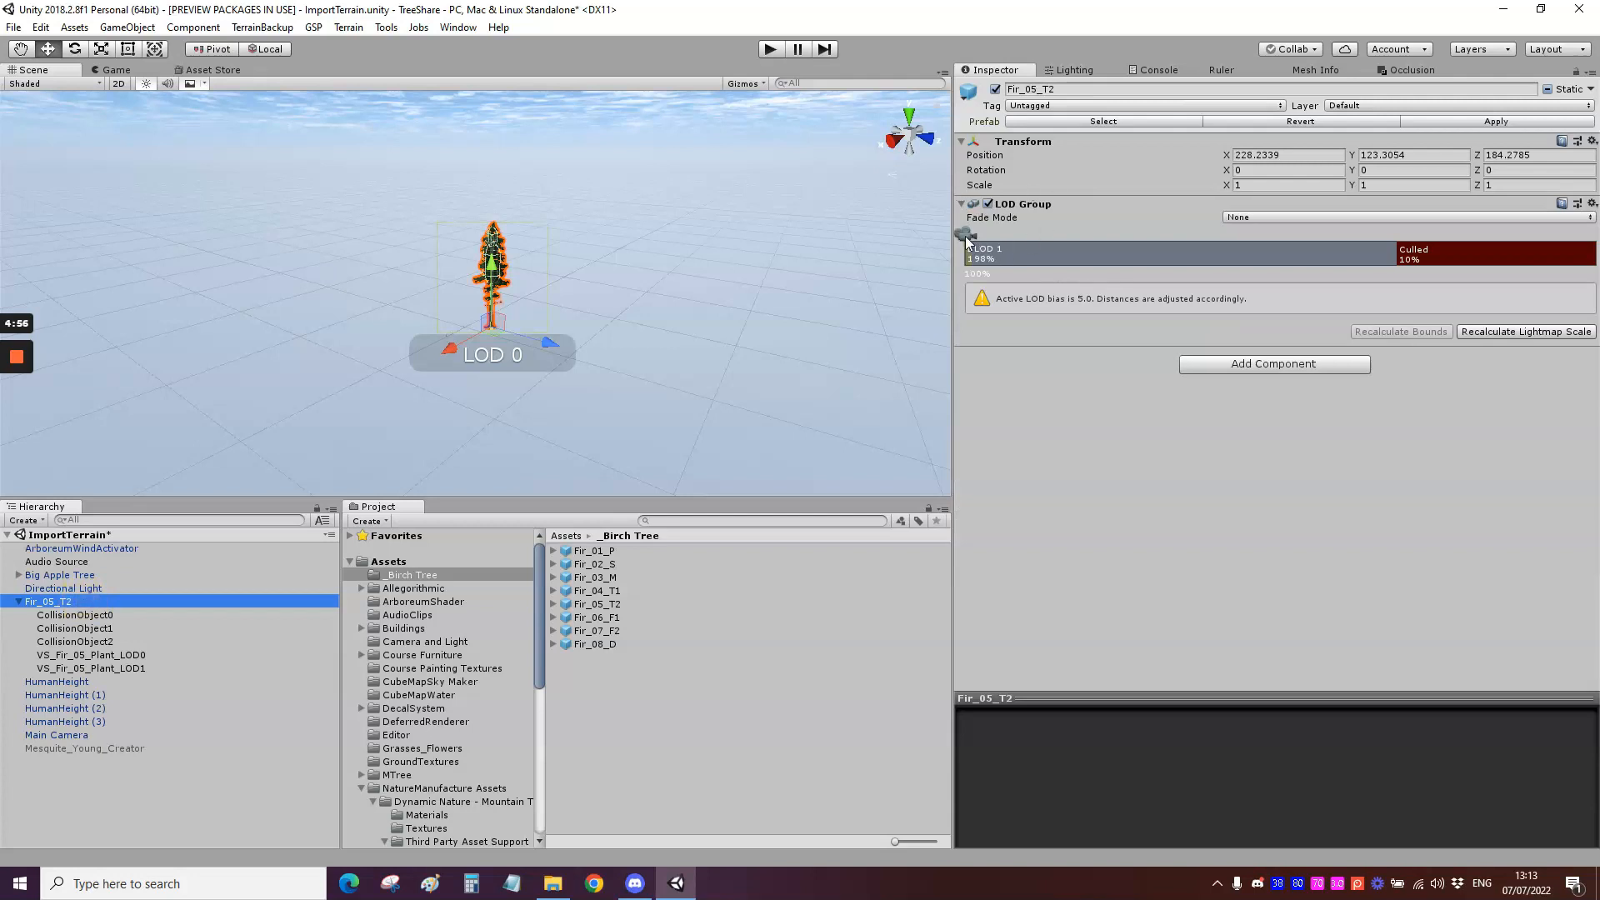
mouse_move(964, 235)
left_mouse_down()
mouse_move(1046, 220)
mouse_move(979, 228)
left_mouse_up()
left_click(121, 670)
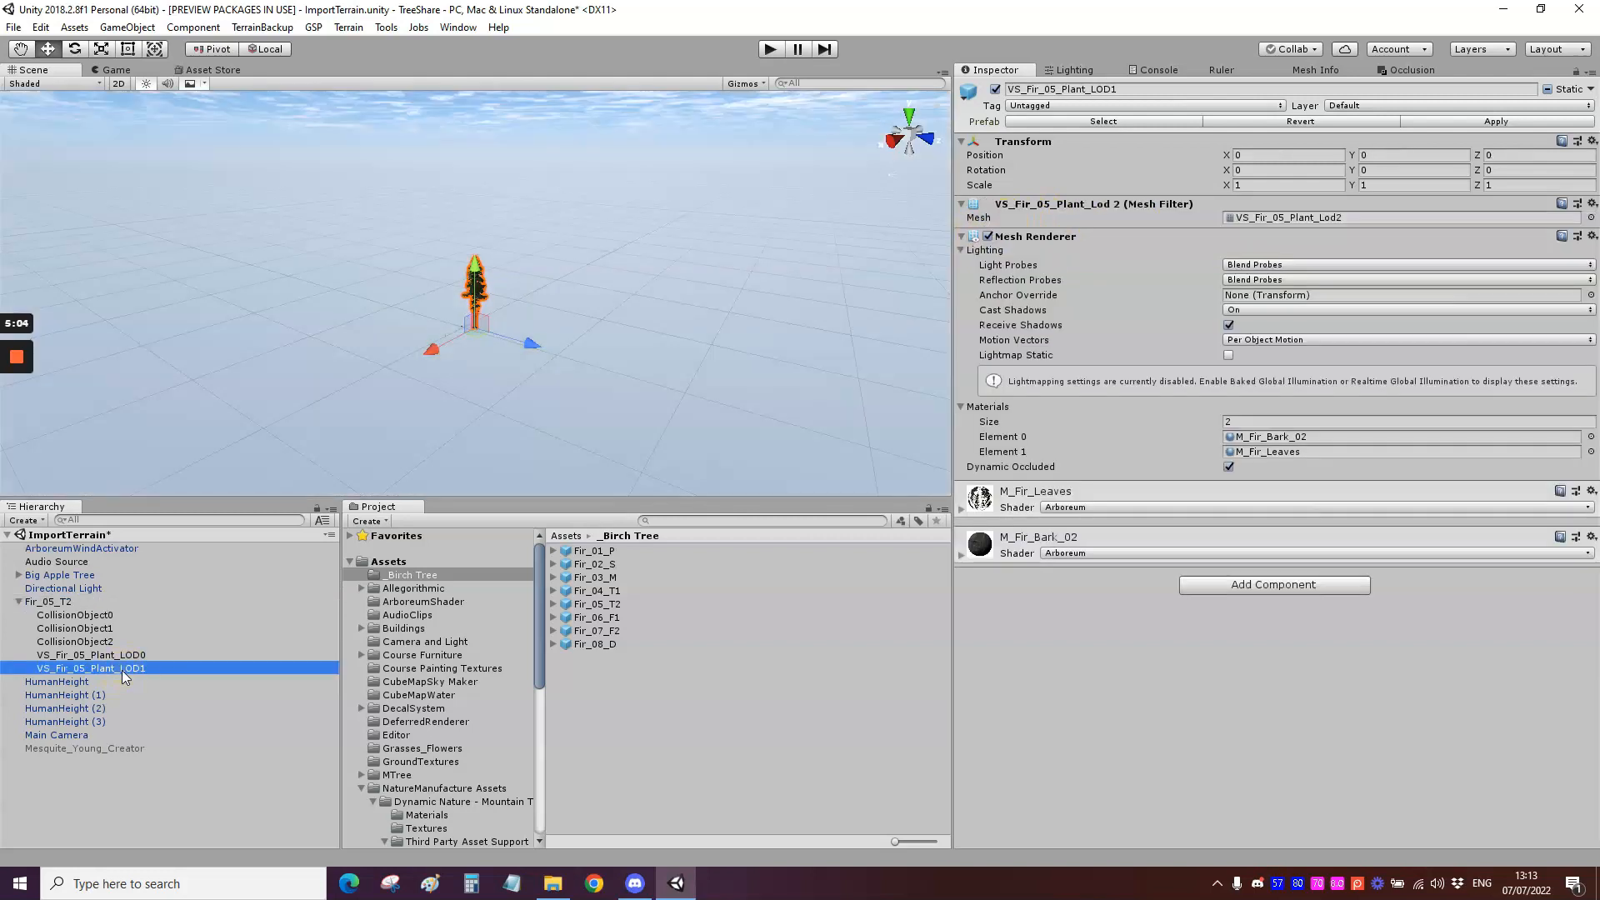
left_click(134, 655)
left_click(142, 669)
left_click(148, 655)
left_click(148, 668)
left_click(78, 603)
right_click_drag(374, 383, 395, 354)
key("w")
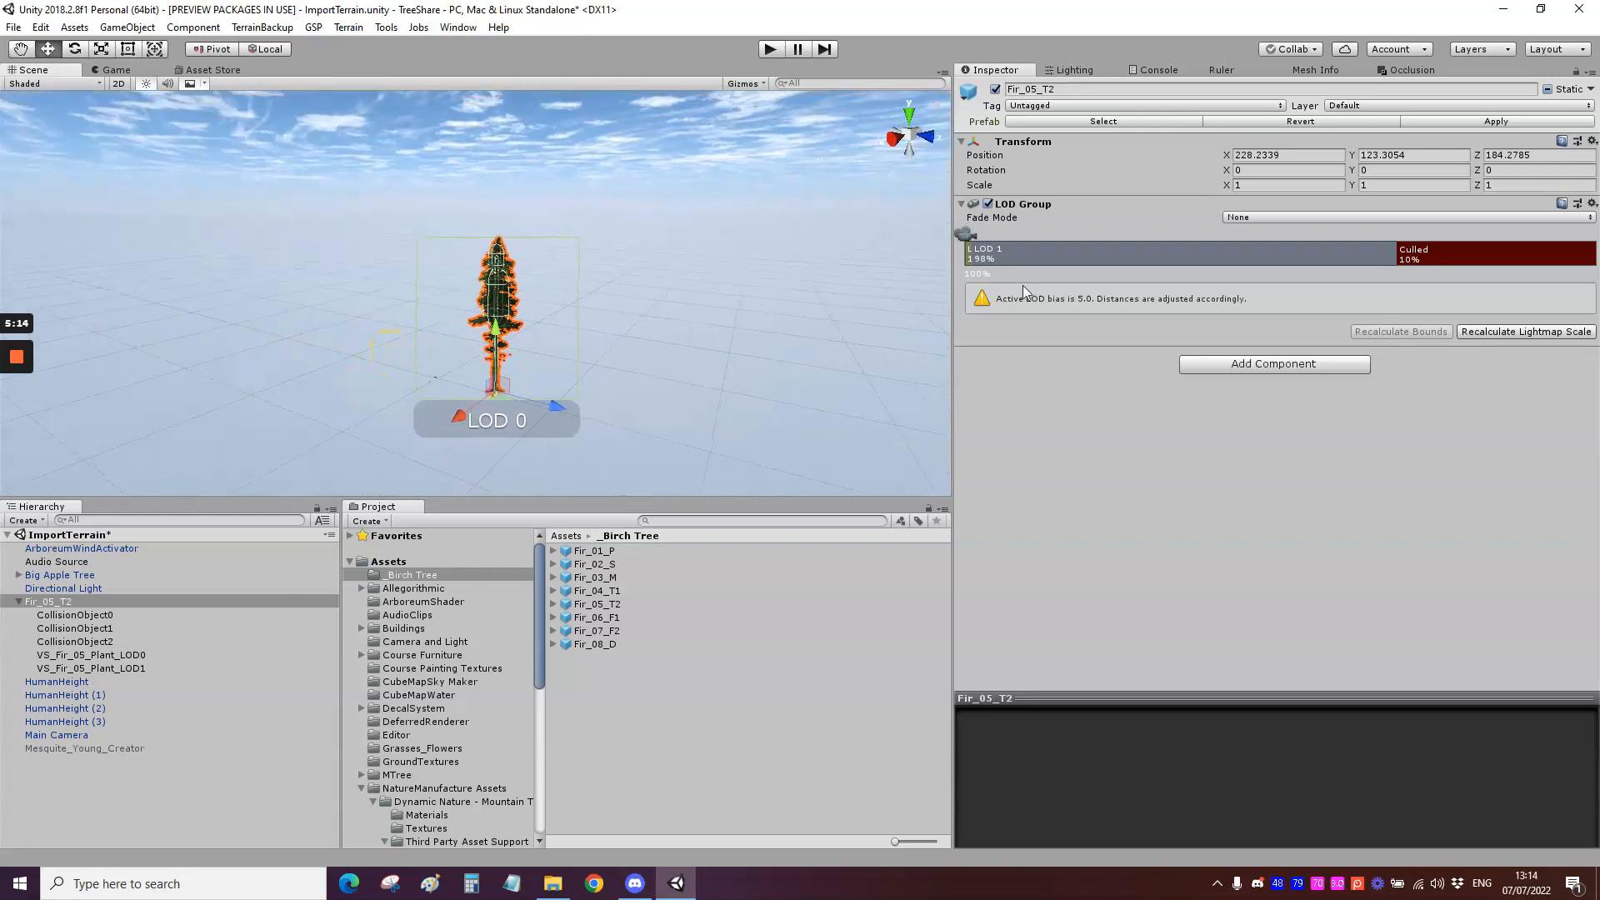
Step: Set the Fir_05_T2 position to X 0, Y 0, Z 0, apply the changes to its prefab, and select the prefab asset
left_click(18, 601)
left_click(18, 602)
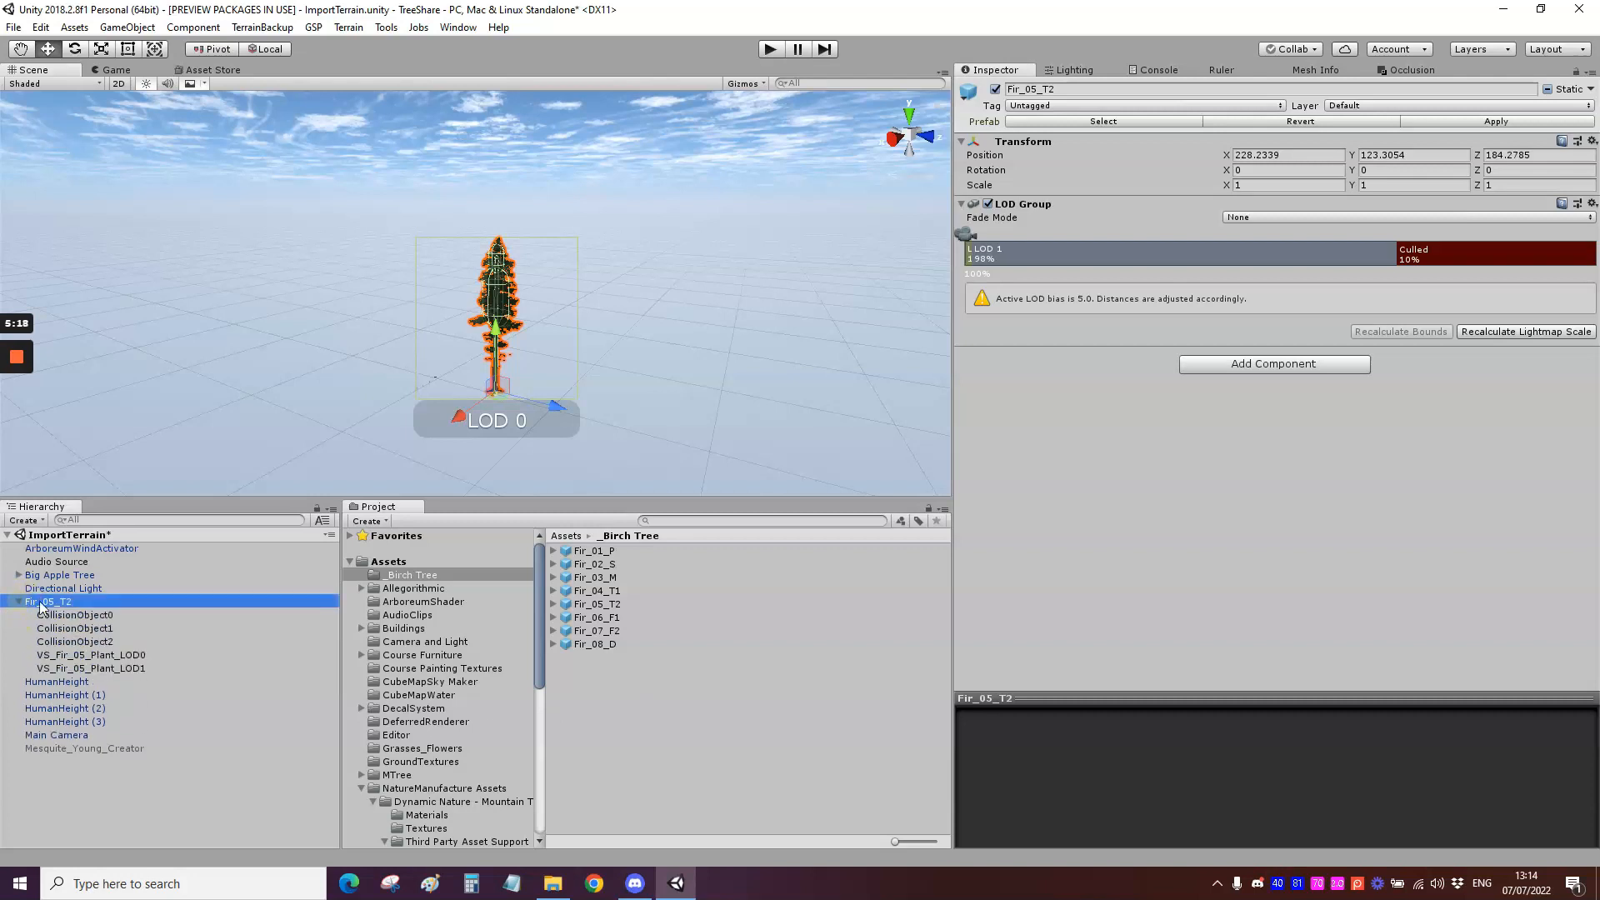
left_click(1303, 143)
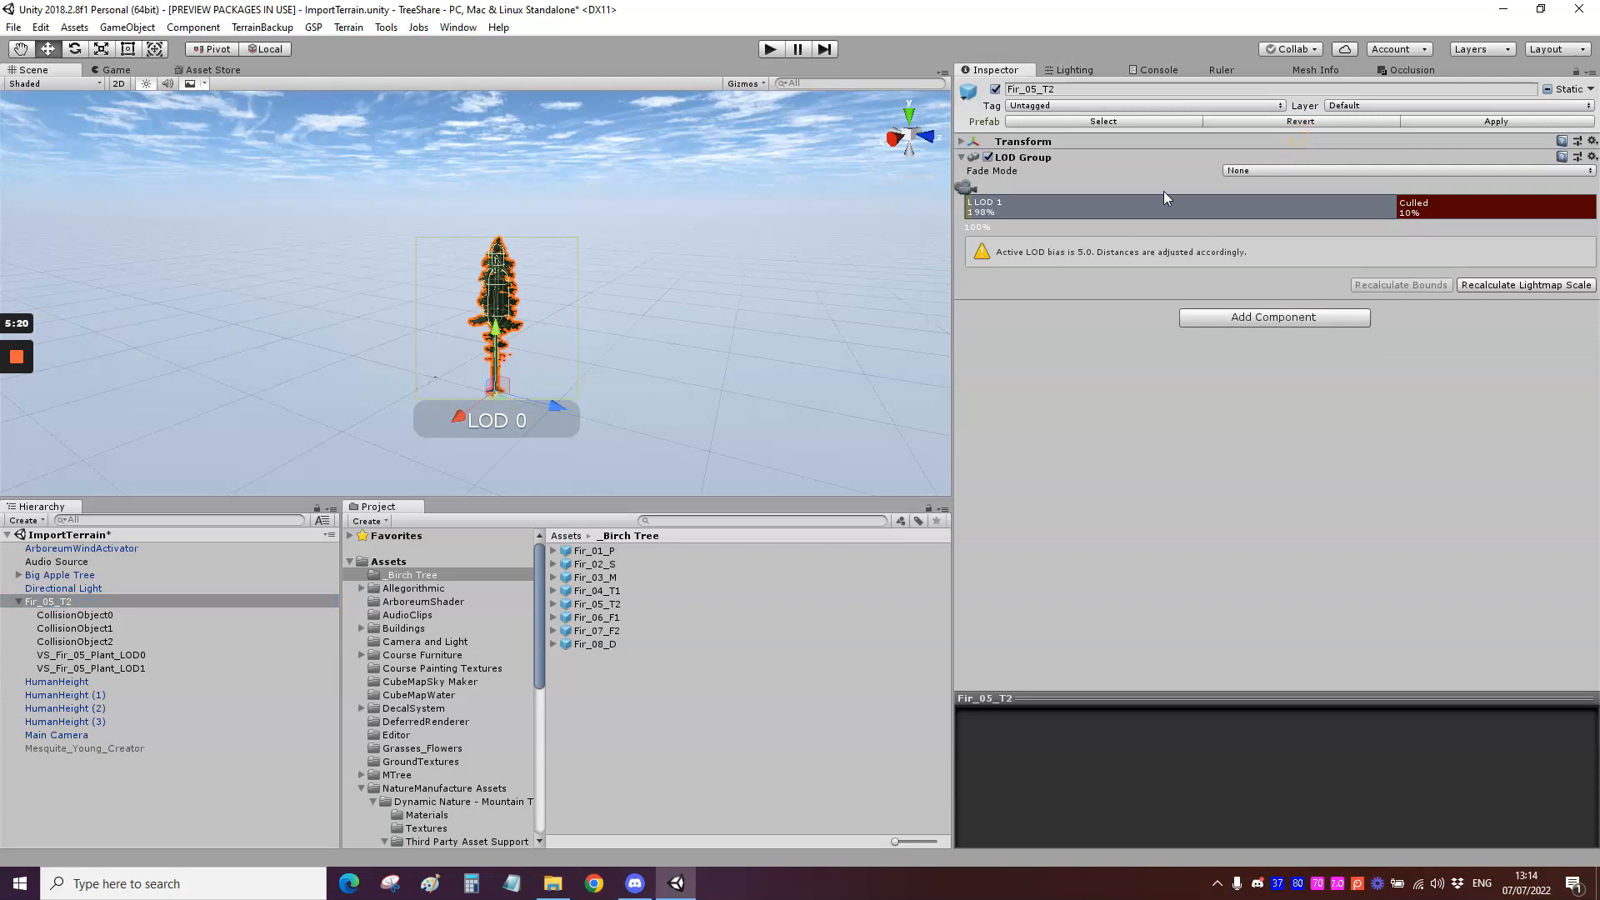
left_click(962, 141)
left_click(1296, 155)
type("0")
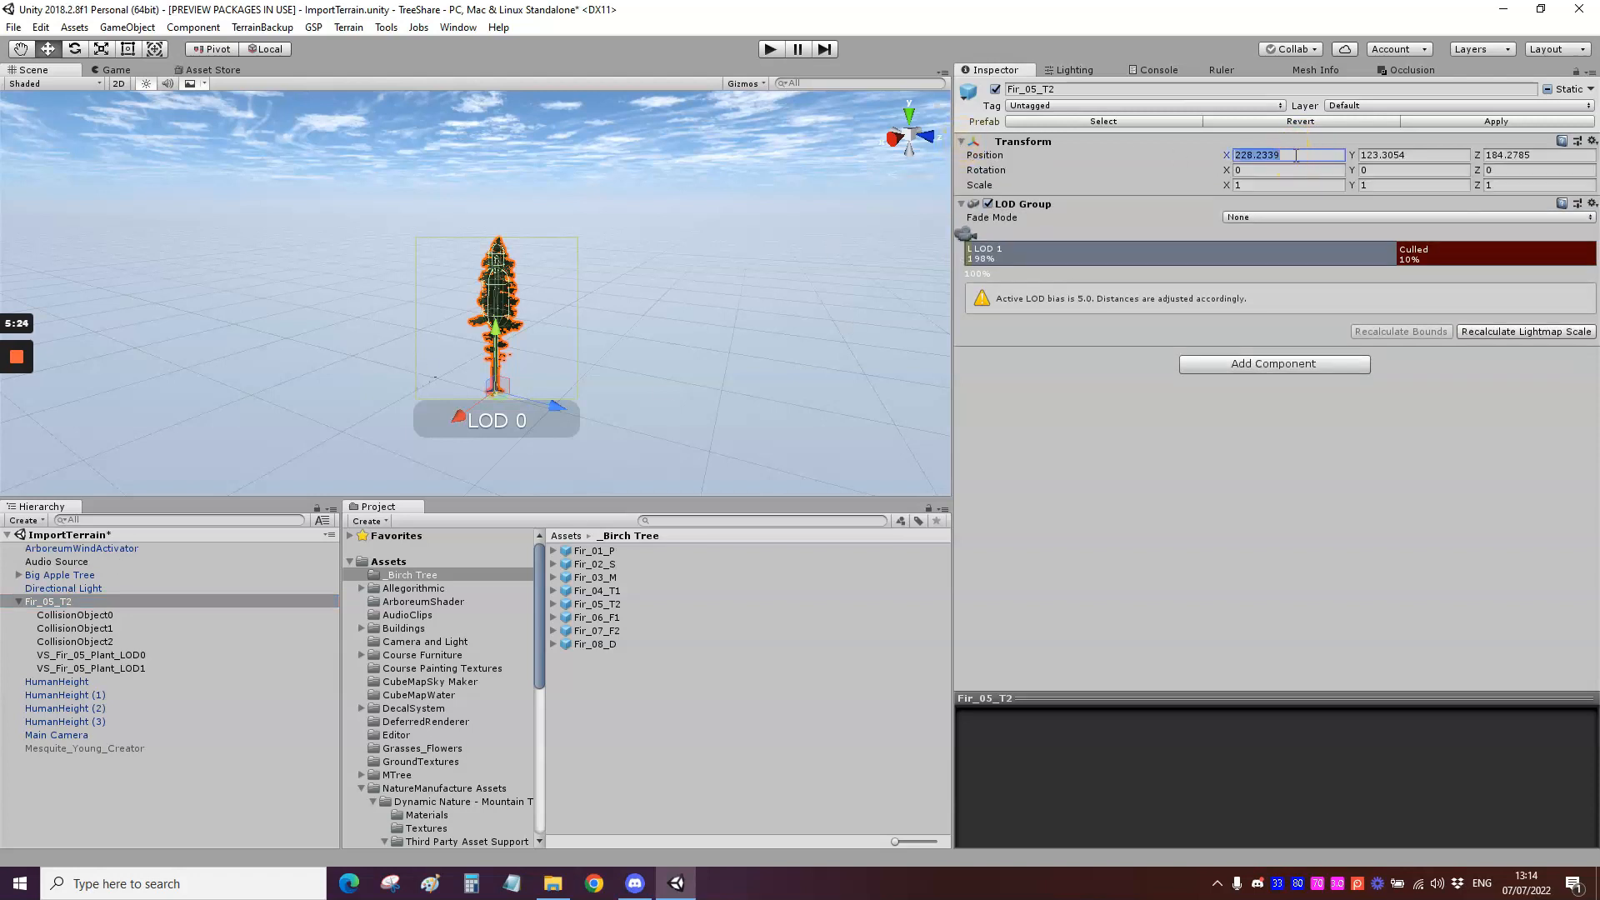
key("Tab")
type("0")
key("Tab")
type("0")
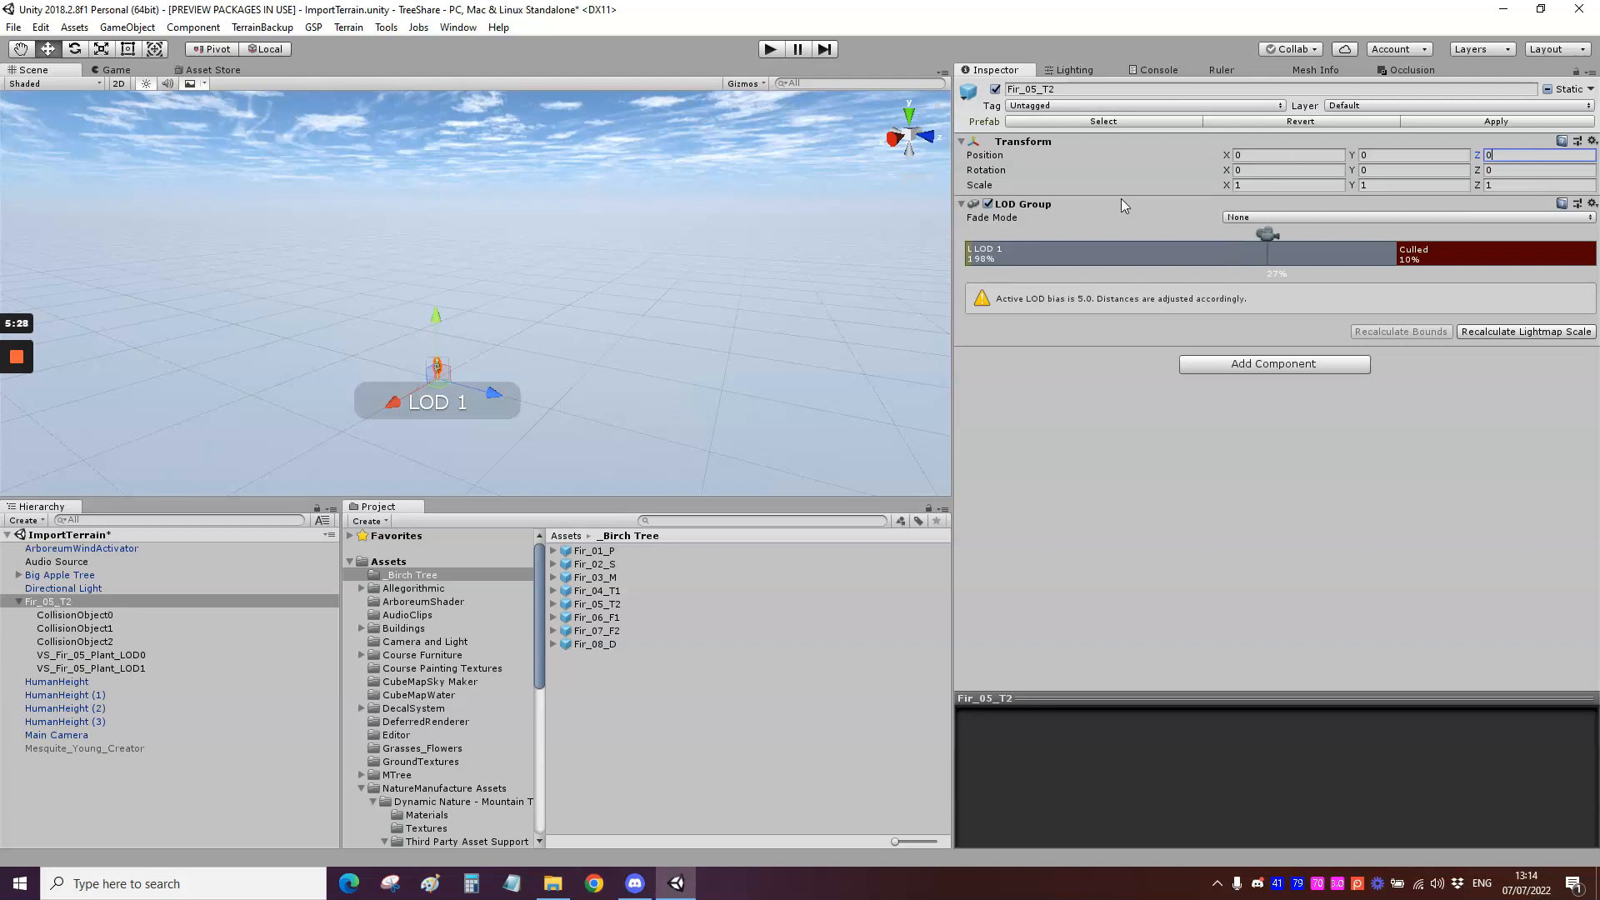
left_click(1494, 122)
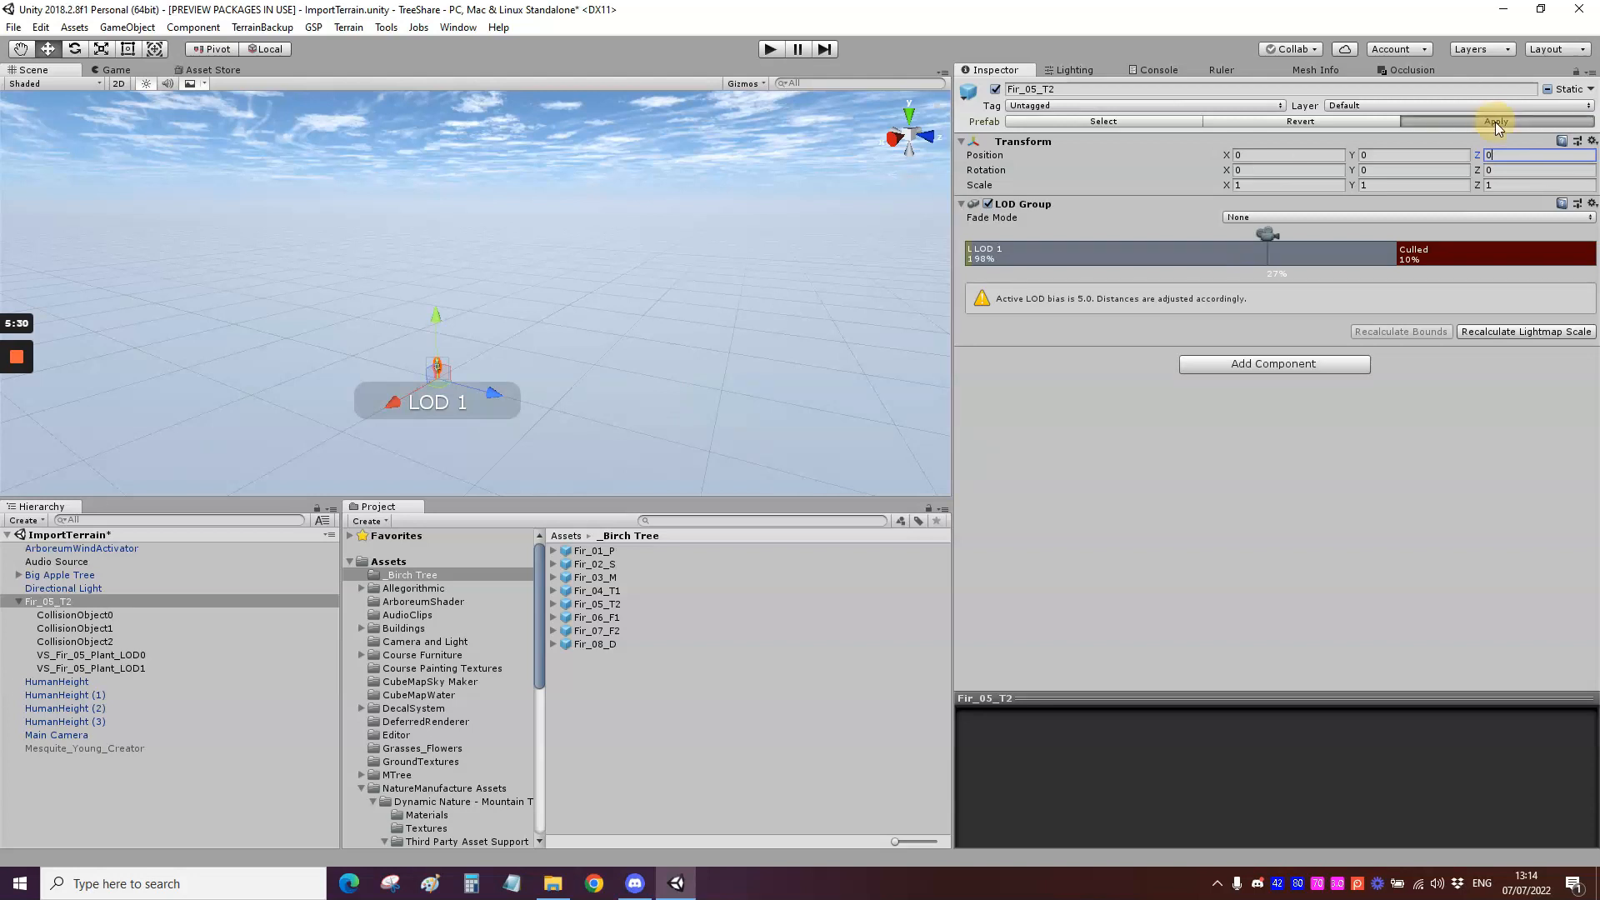
left_click(612, 606)
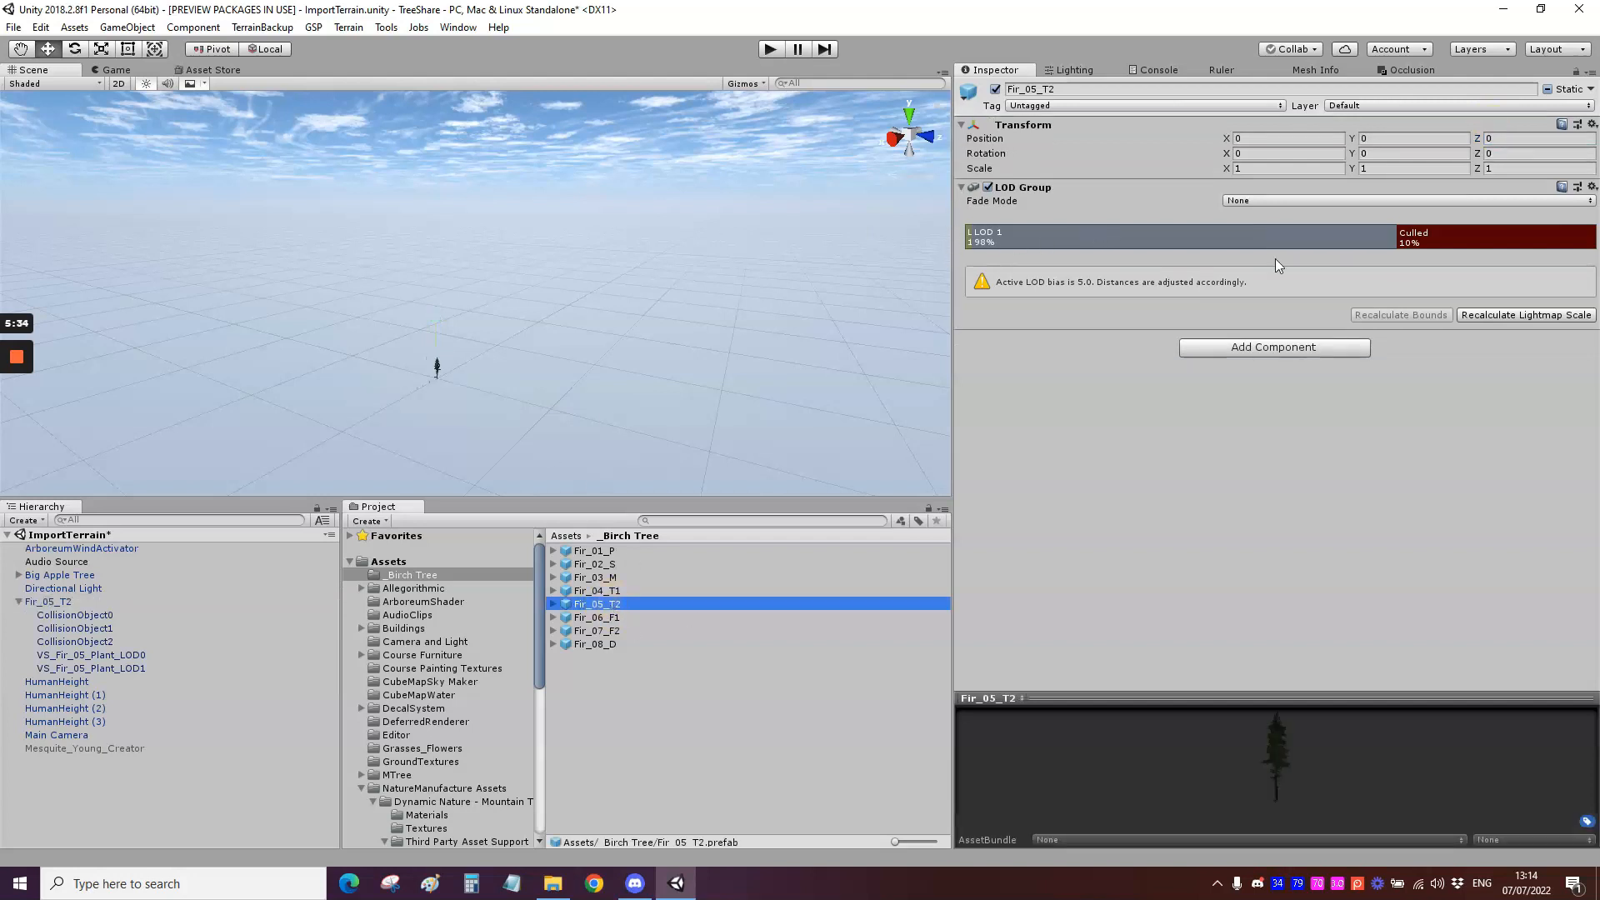
Step: Collapse the Fir_05_T2 instance in the scene hierarchy and delete it from the scene
left_click(22, 605)
left_click(18, 601)
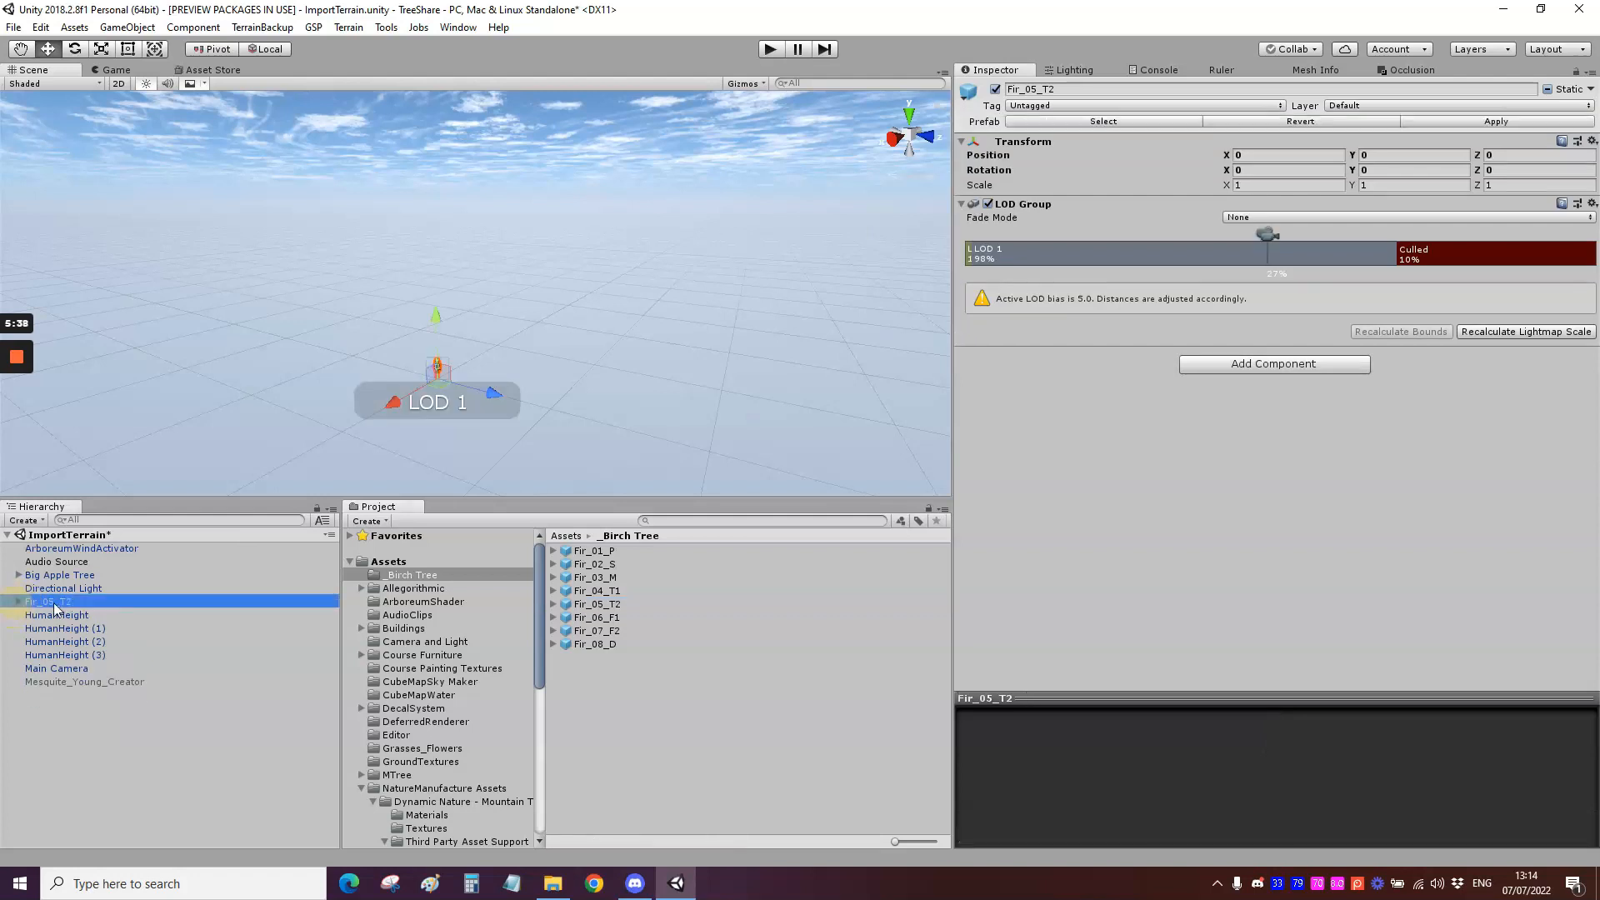
left_click(67, 590)
left_click(65, 602)
key("Delete")
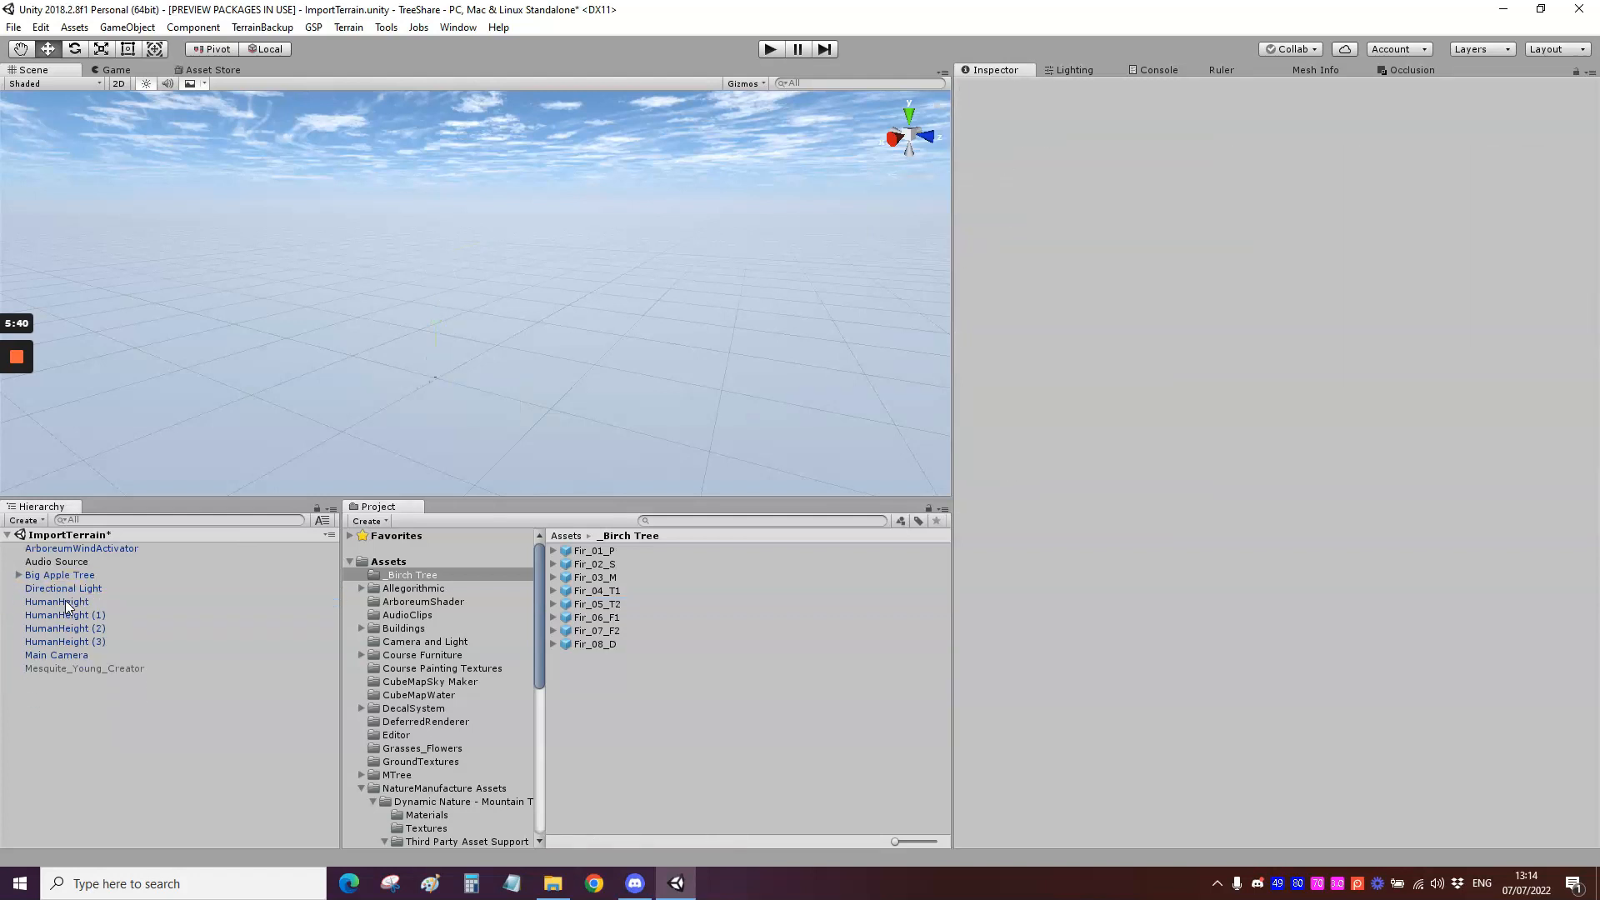
Step: Place an instance of the Fir_04_T1 prefab in the scene and expand its children in the hierarchy
left_click(608, 591)
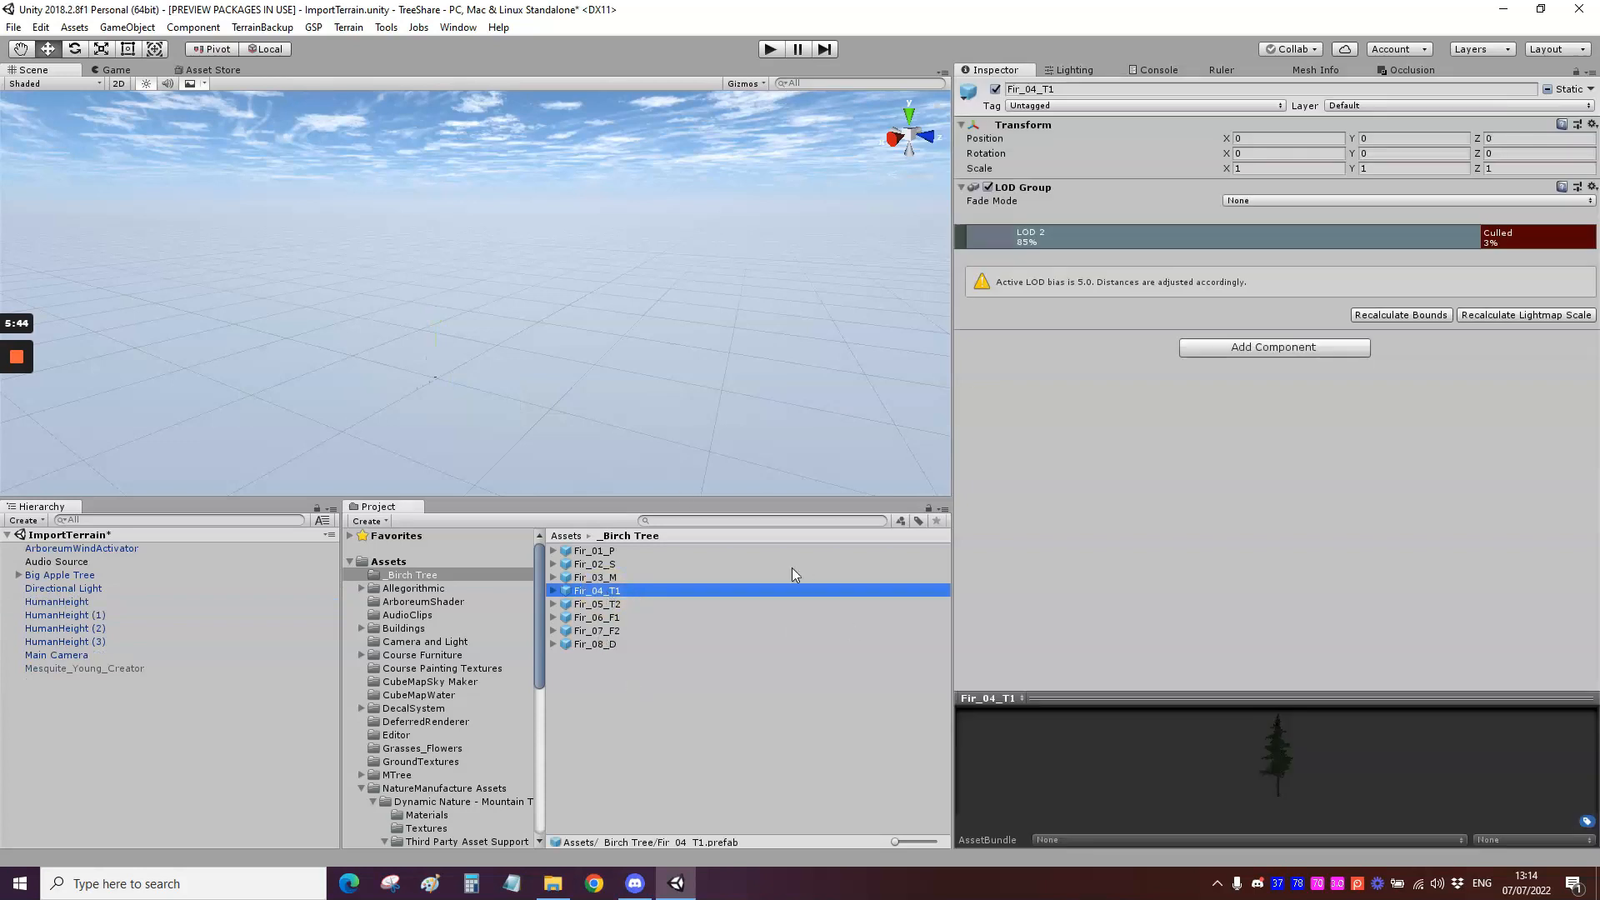
left_click_drag(646, 586, 490, 382)
left_click(18, 600)
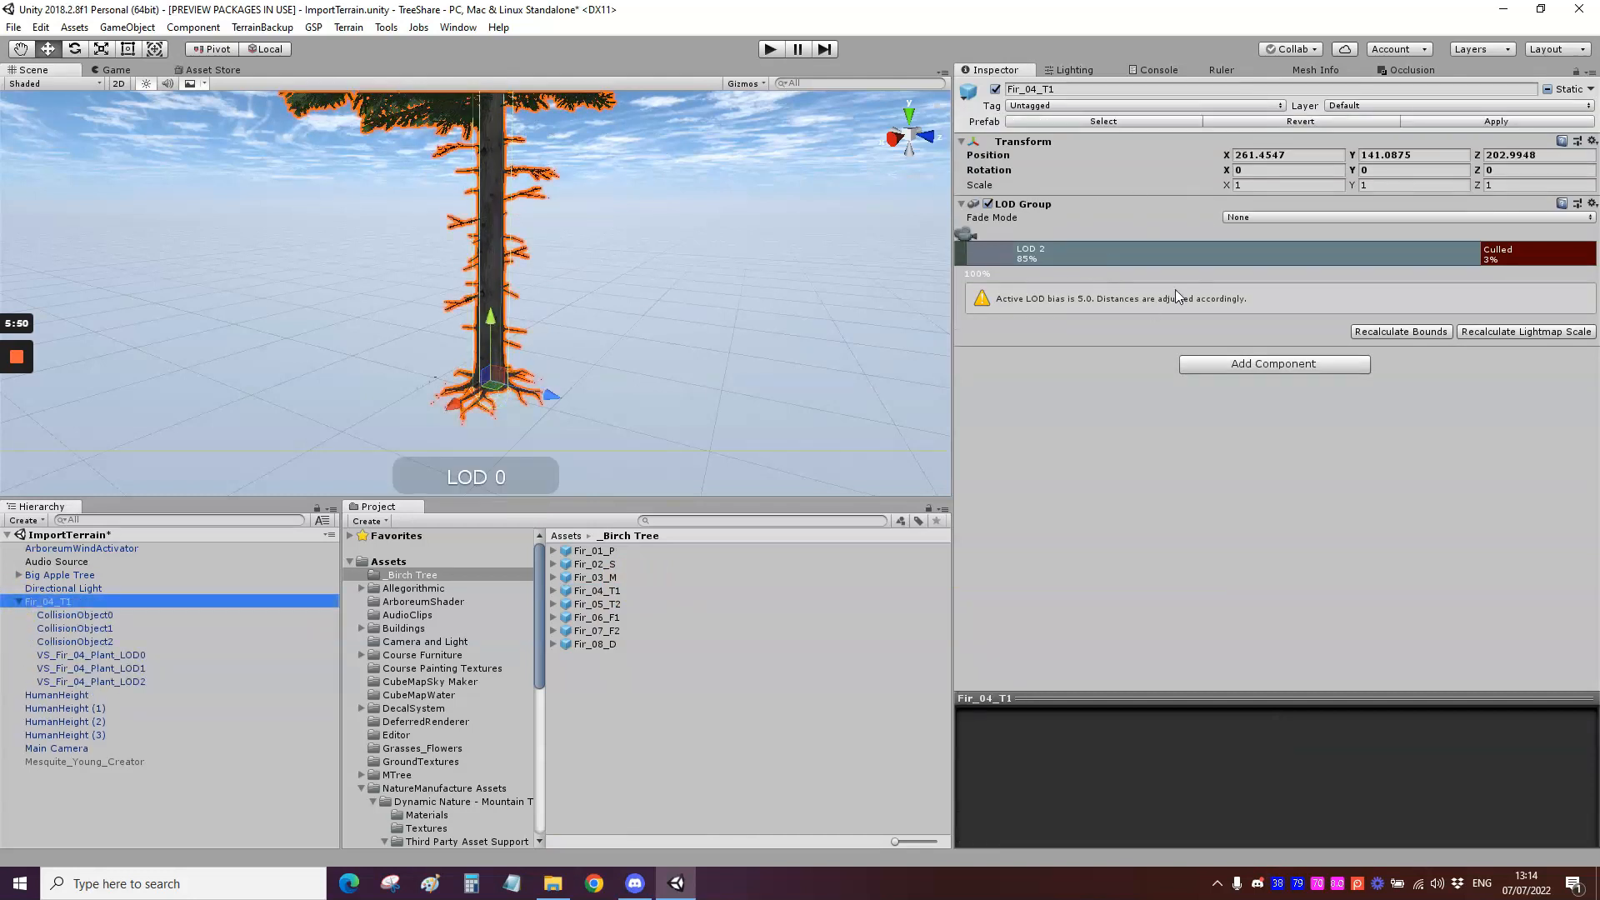
Step: Check the LOD 2 renderer of Fir_04_T1, then replace its LOD Group component with a fresh default one
left_click(1153, 250)
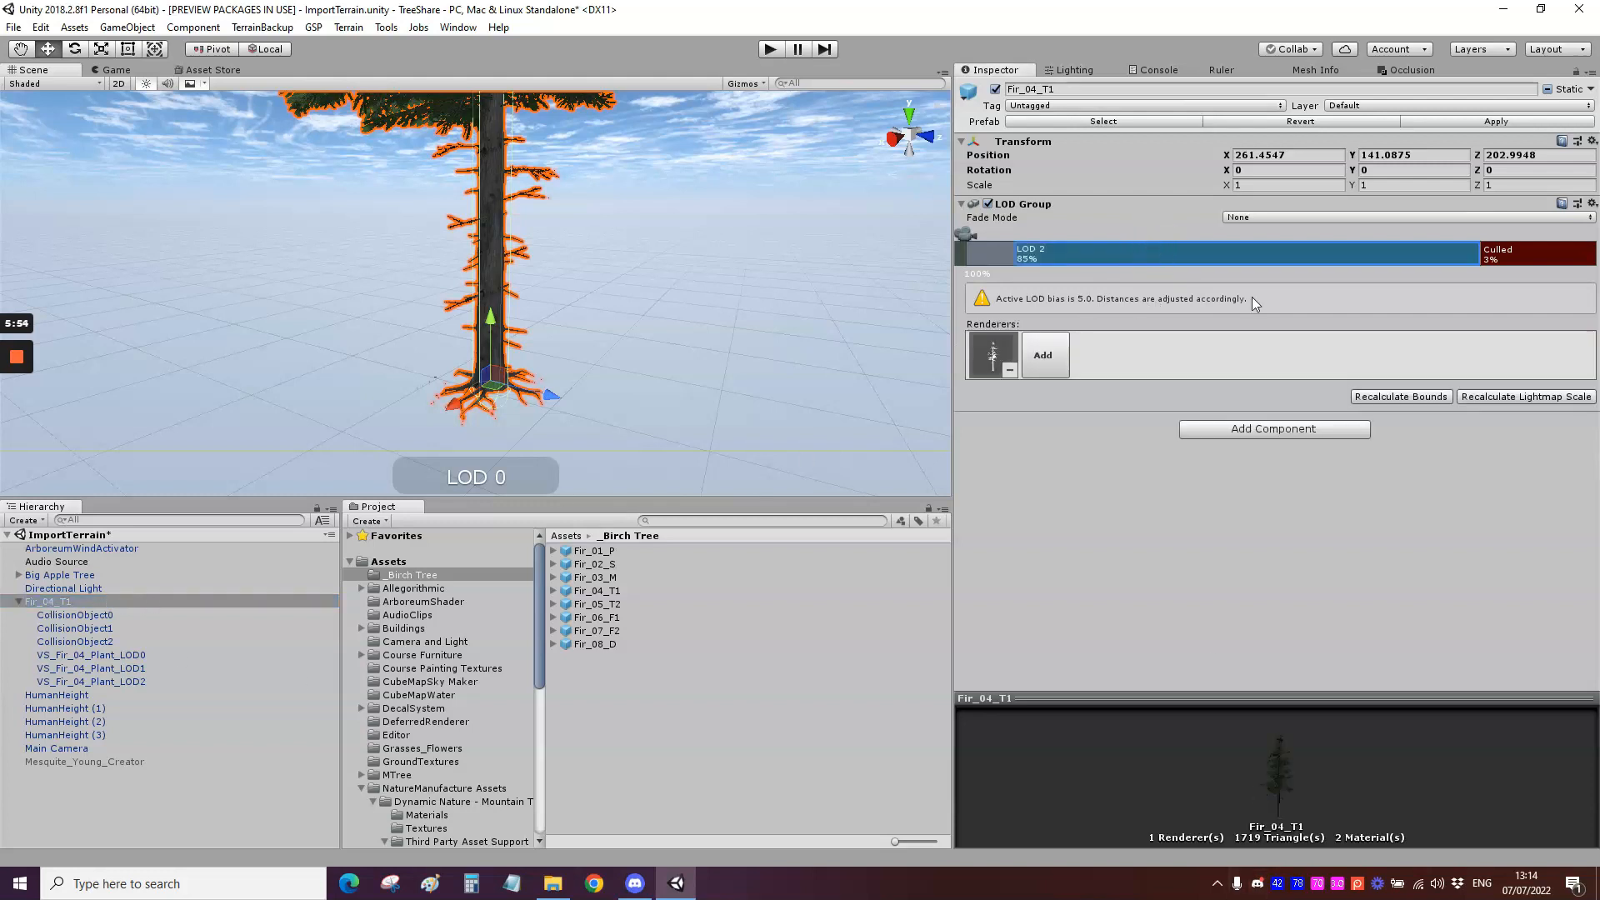
left_click(1591, 203)
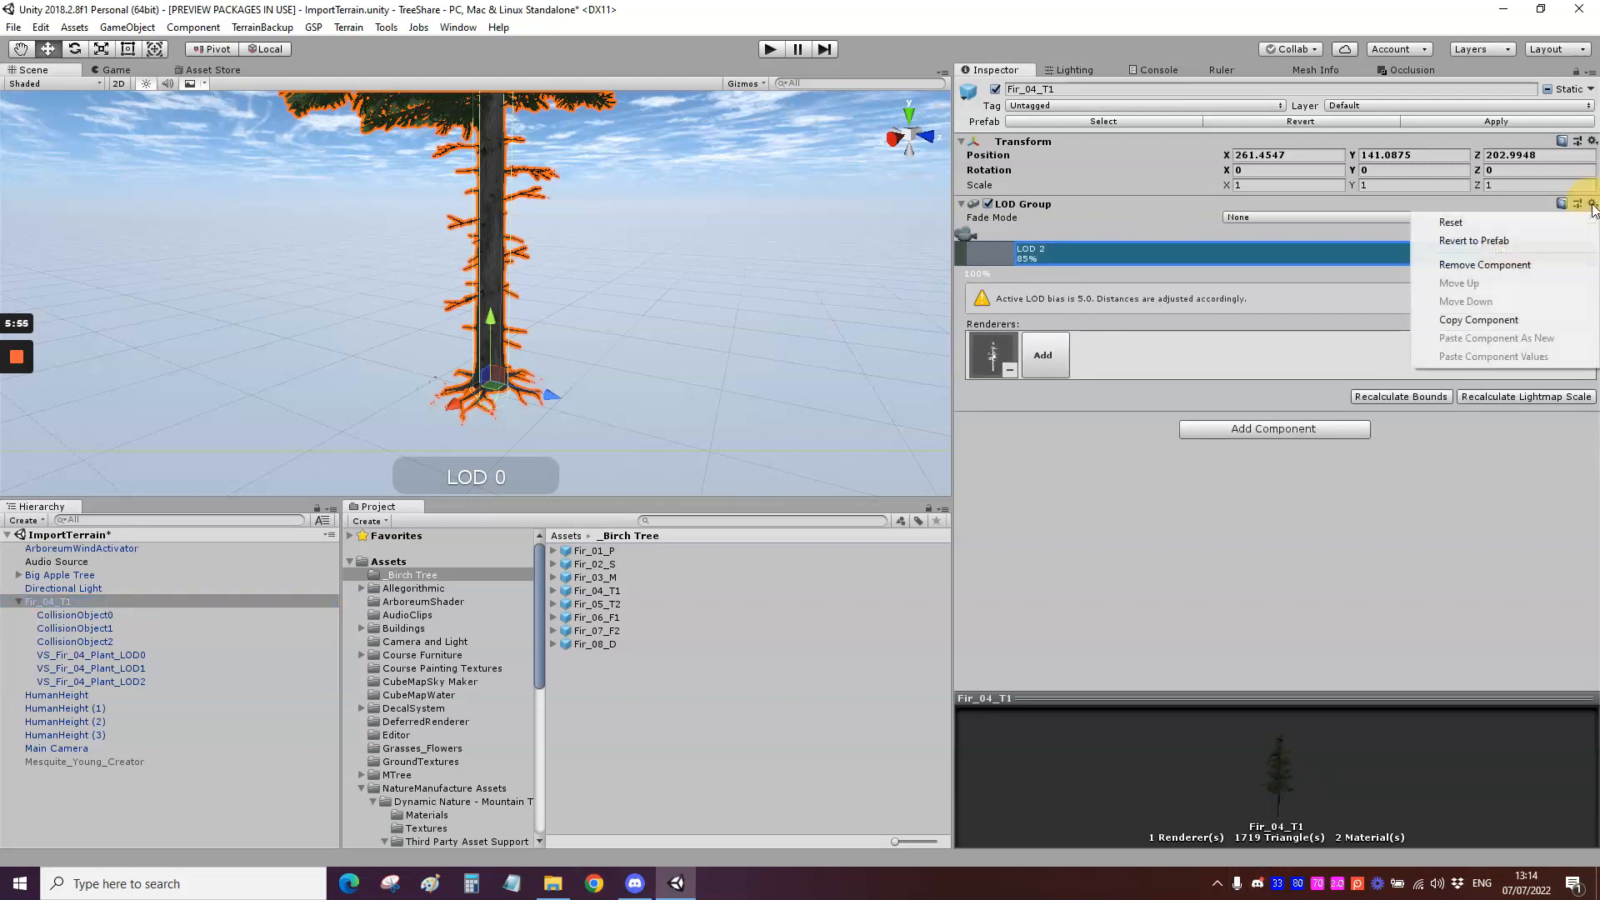
left_click(1558, 265)
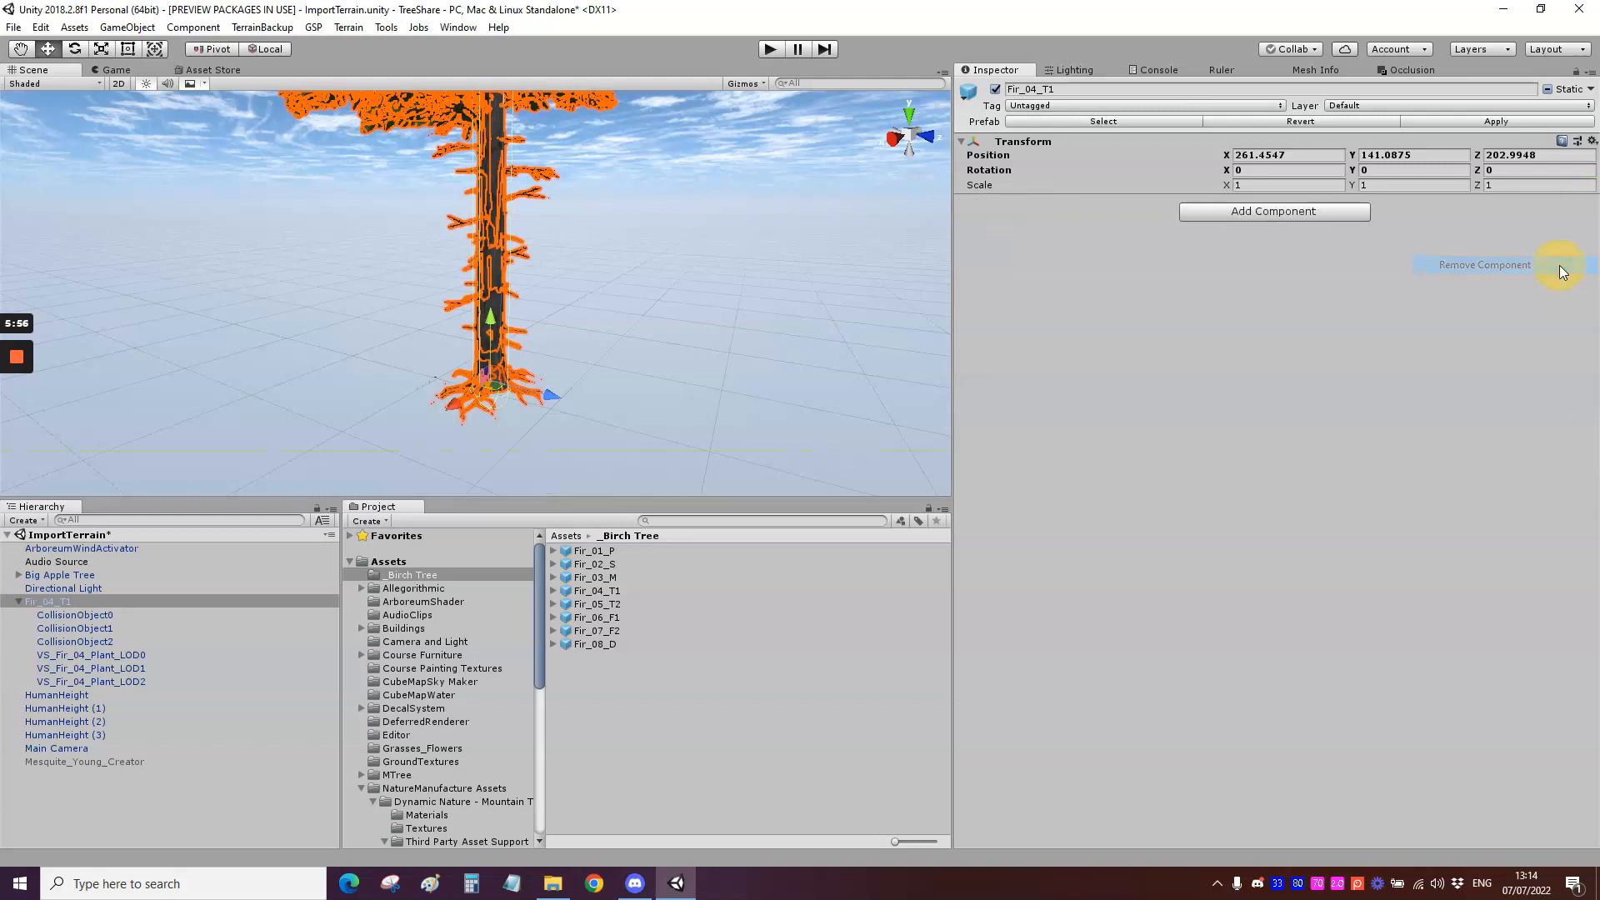
left_click(1303, 210)
left_click(1294, 274)
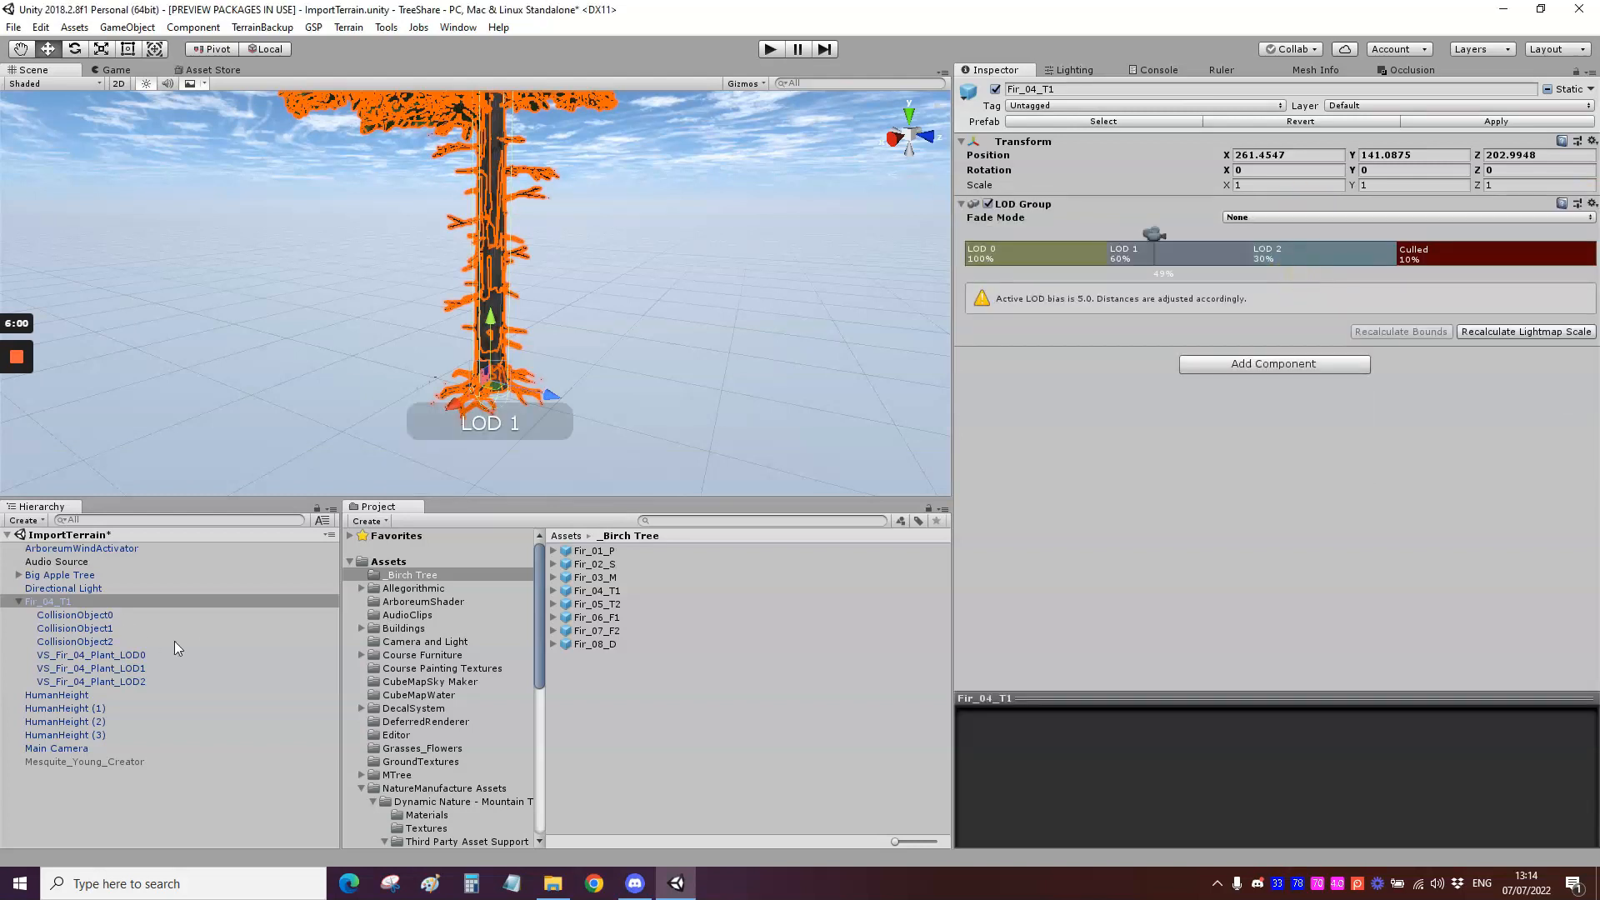
Step: Assign VS_Fir_04_Plant_LOD0, VS_Fir_04_Plant_LOD1 and VS_Fir_04_Plant_LOD2 to the LOD 0, LOD 1 and LOD 2 levels of the LOD Group
left_click(109, 655)
left_click_drag(109, 655, 1036, 252)
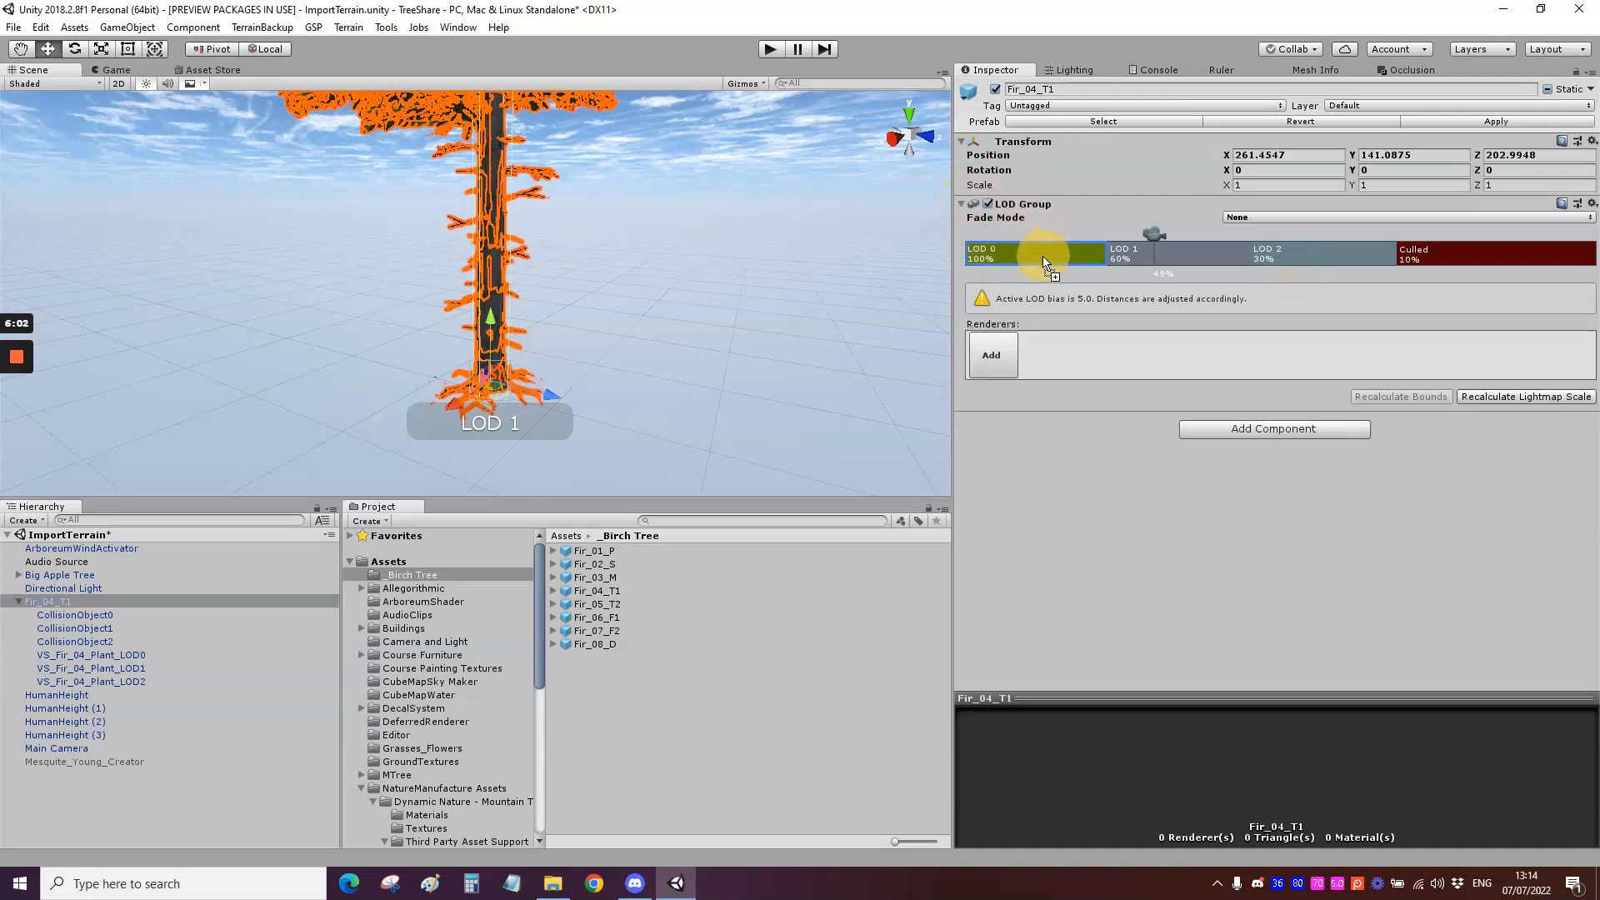
left_click_drag(129, 668, 1208, 255)
left_click_drag(122, 682, 1303, 245)
Step: Delete the LOD 0 level holding the most detailed mesh from the Fir_04_T1 LOD Group
left_click(1041, 256)
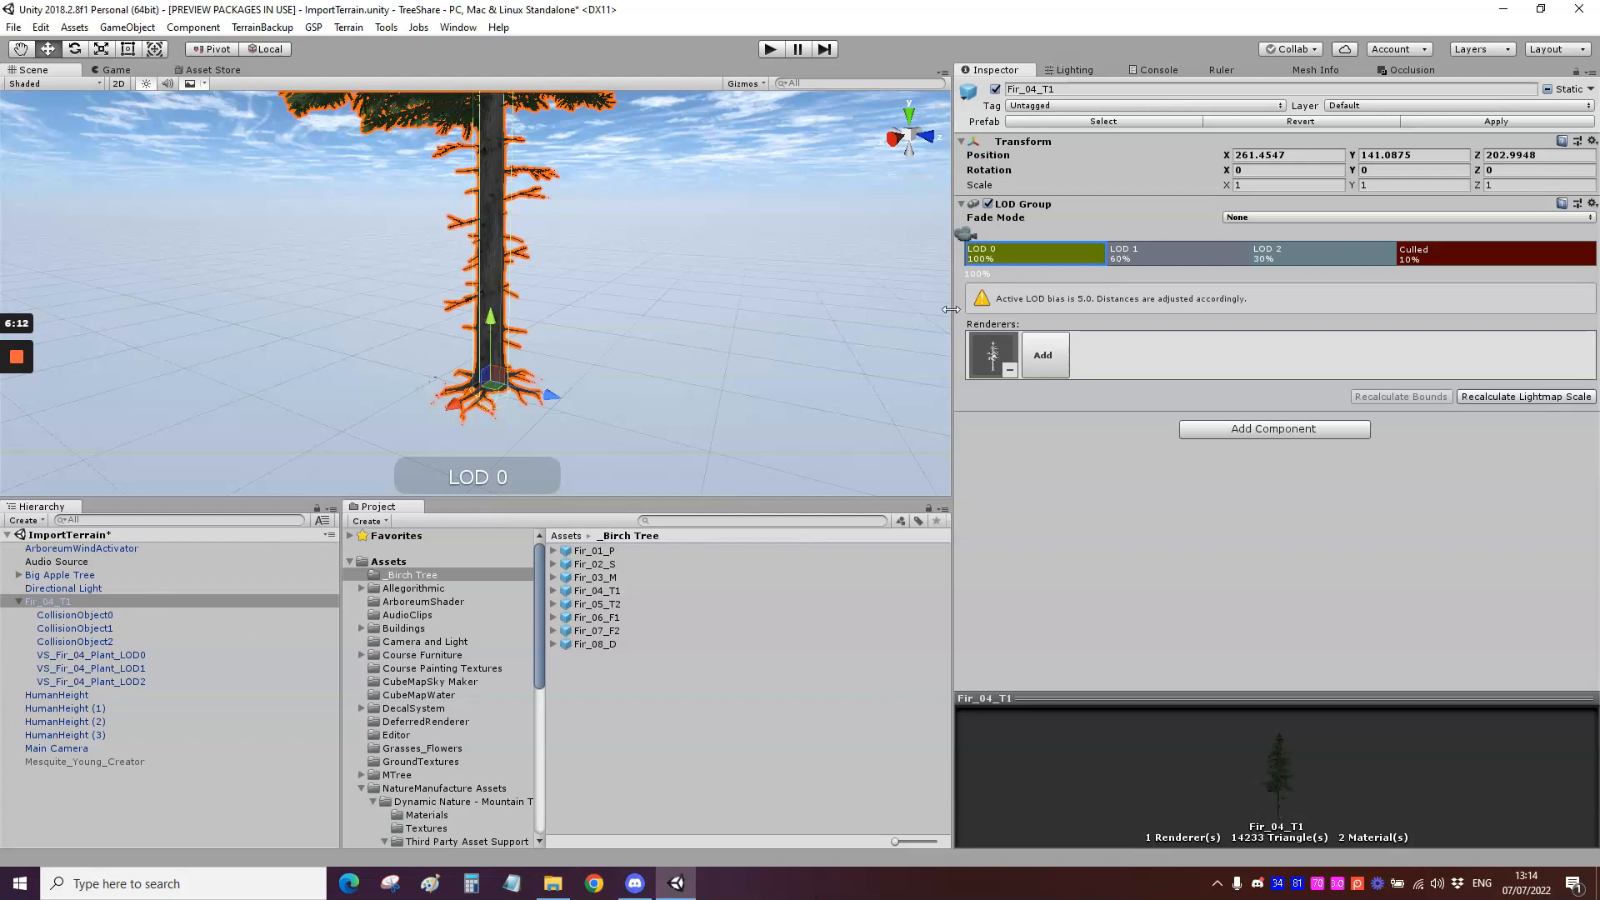
right_click(1033, 247)
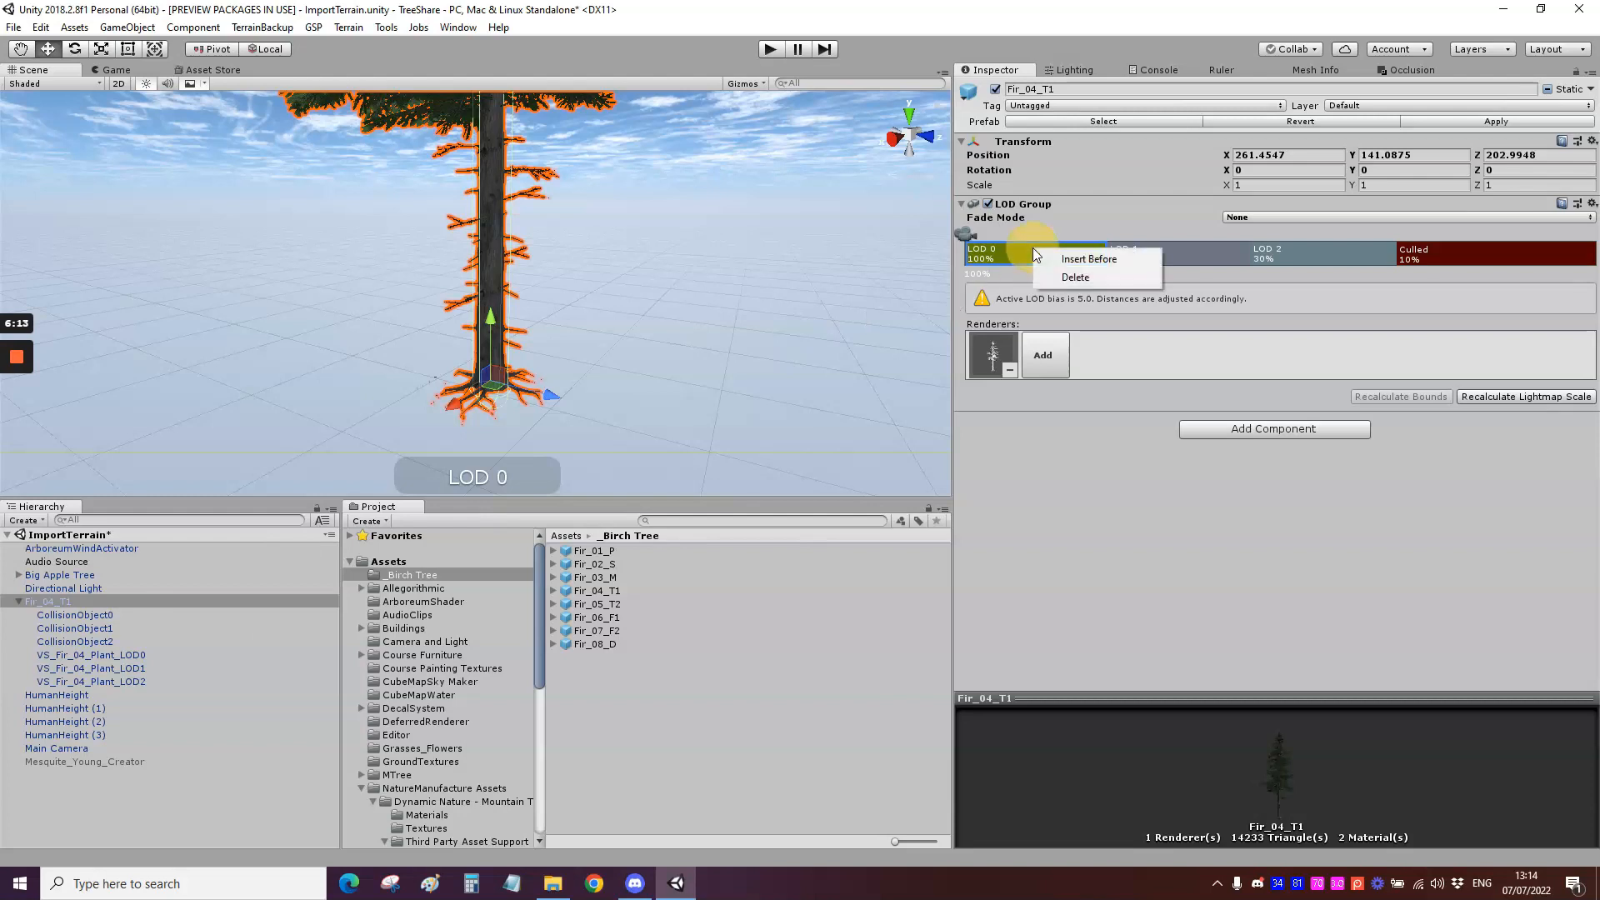
left_click(1074, 278)
left_click(841, 480)
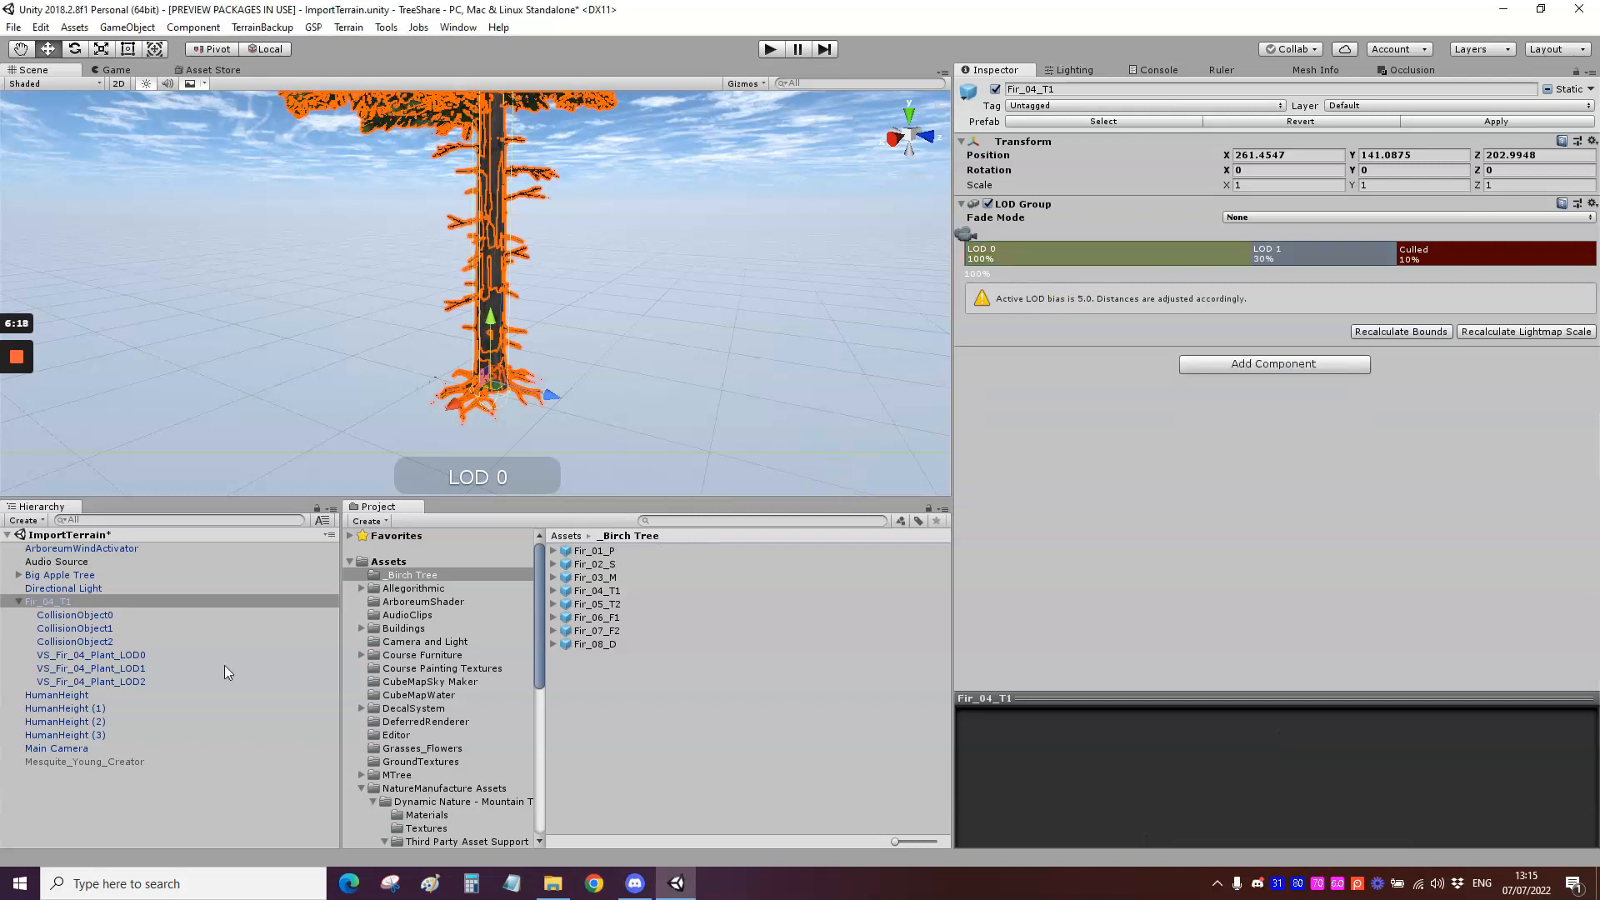
Step: Delete the VS_Fir_04_Plant_LOD0 child, breaking the prefab instance, and select Fir_04_T1 again
left_click(134, 655)
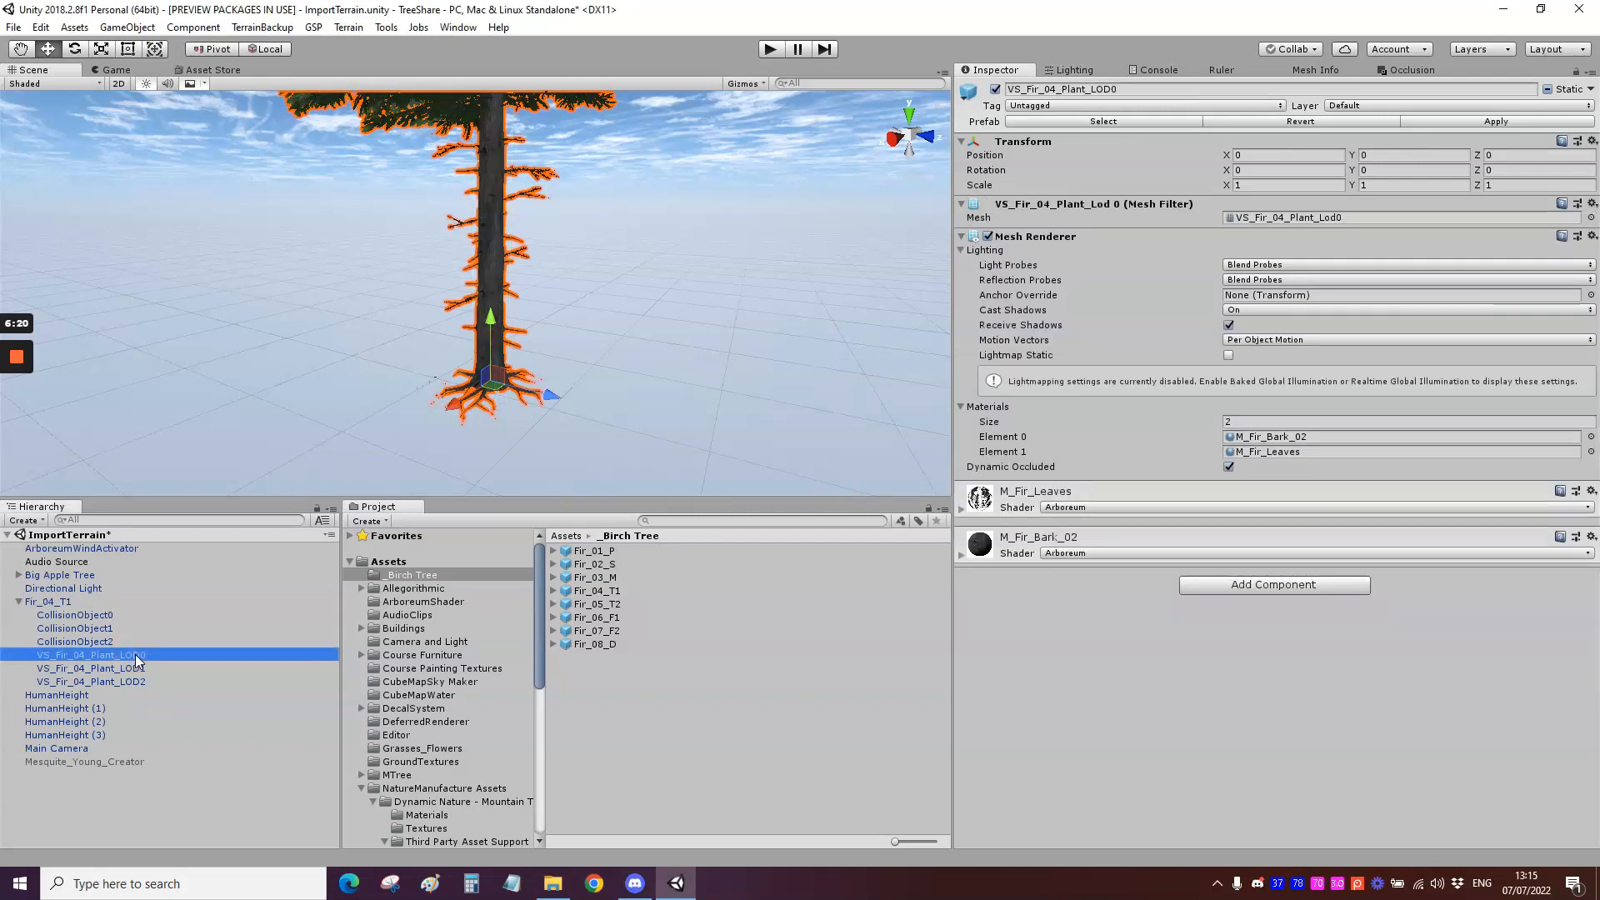
key("Delete")
key("Return")
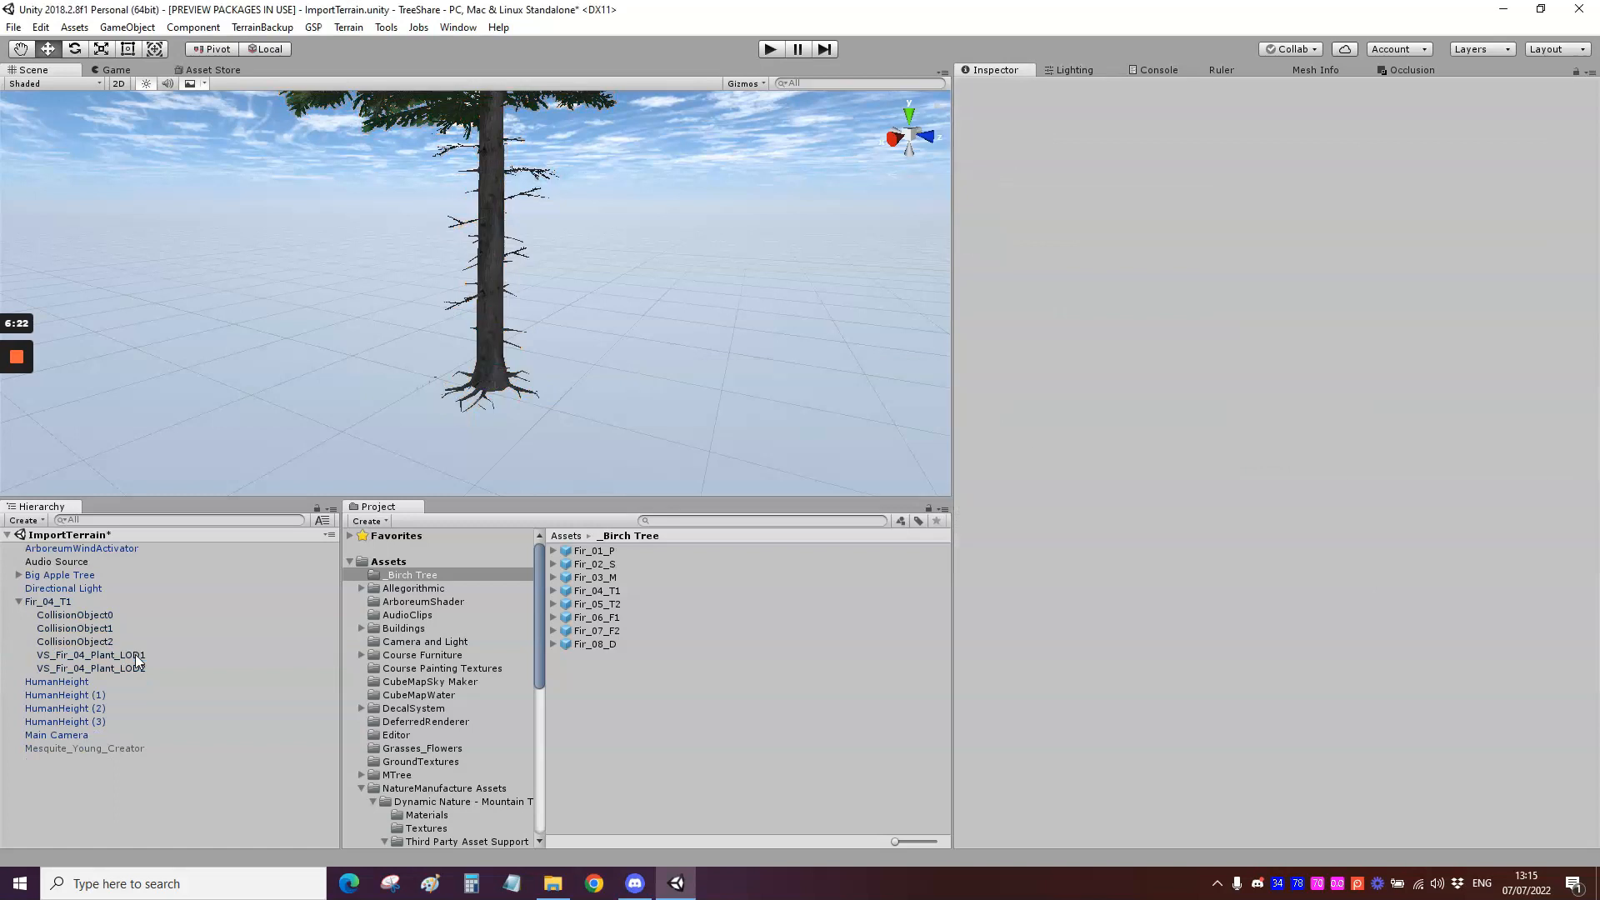
left_click(63, 600)
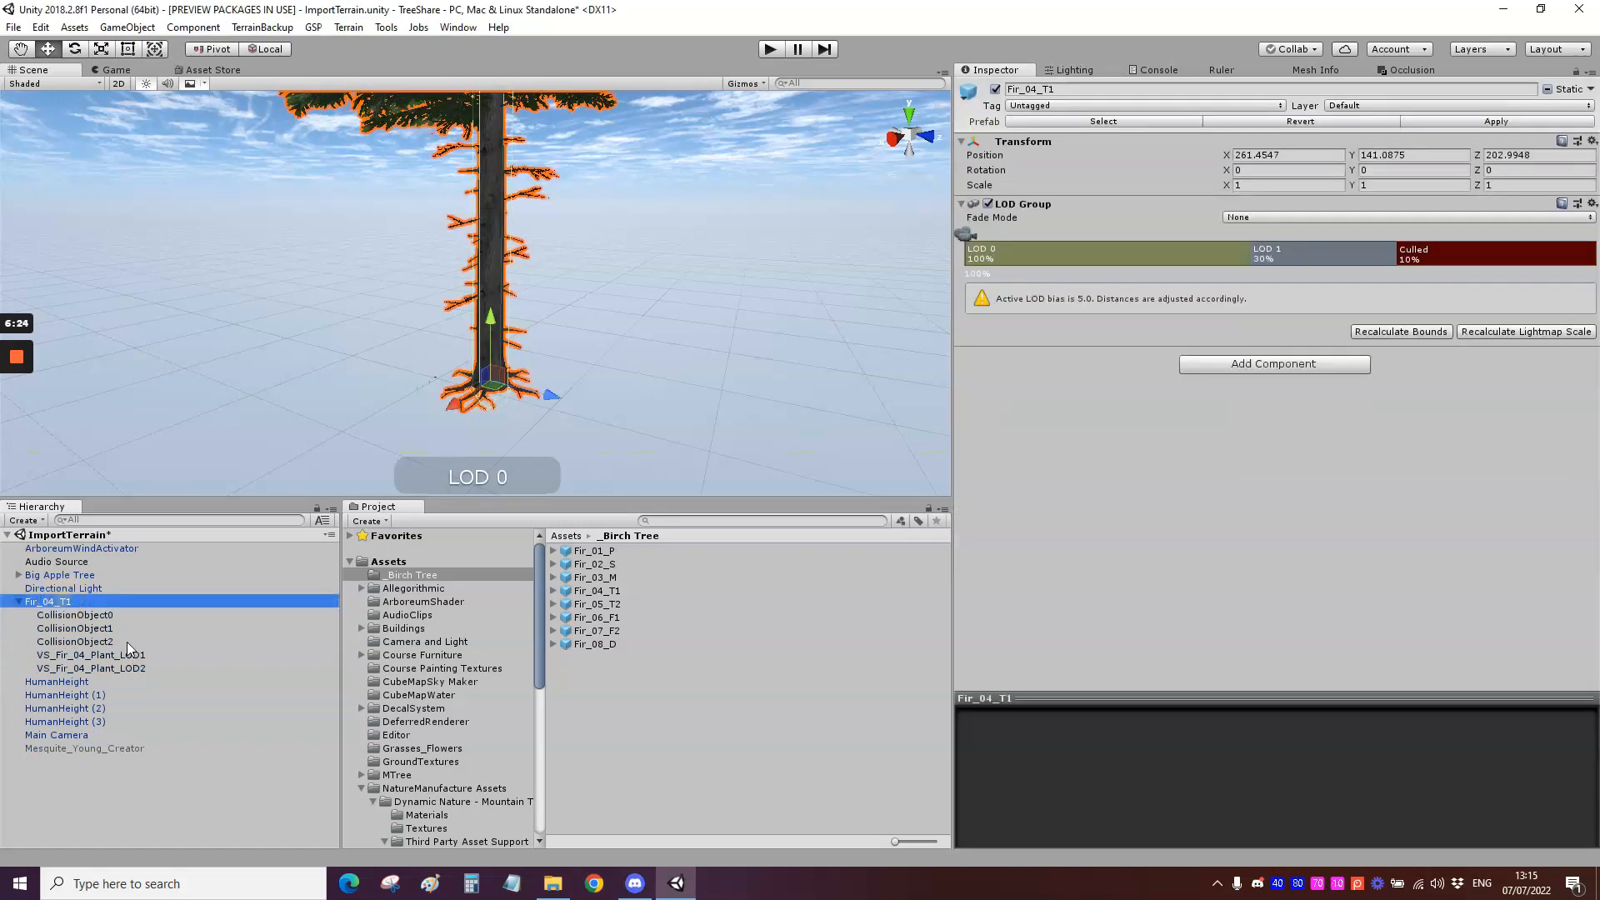
Step: Rename the child VS_Fir_04_Plant_LOD1 to VS_Fir_04_Plant_LOD0 and VS_Fir_04_Plant_LOD2 to VS_Fir_04_Plant_LOD1
left_click(147, 654)
left_click(166, 656)
left_click(167, 657)
key("BackSpace")
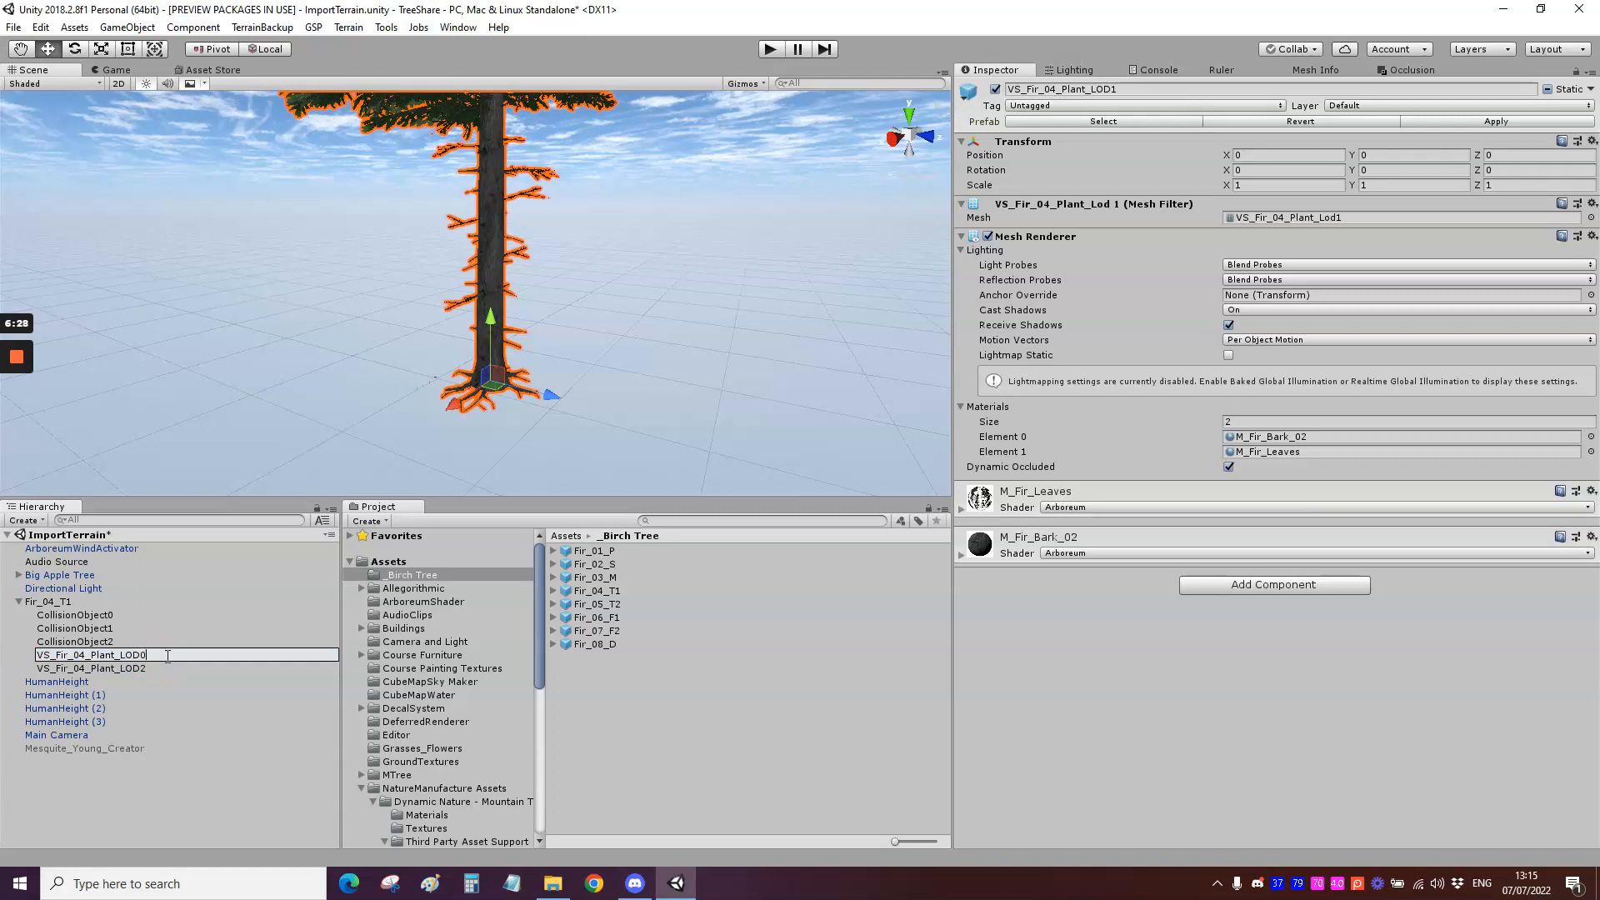
left_click(161, 668)
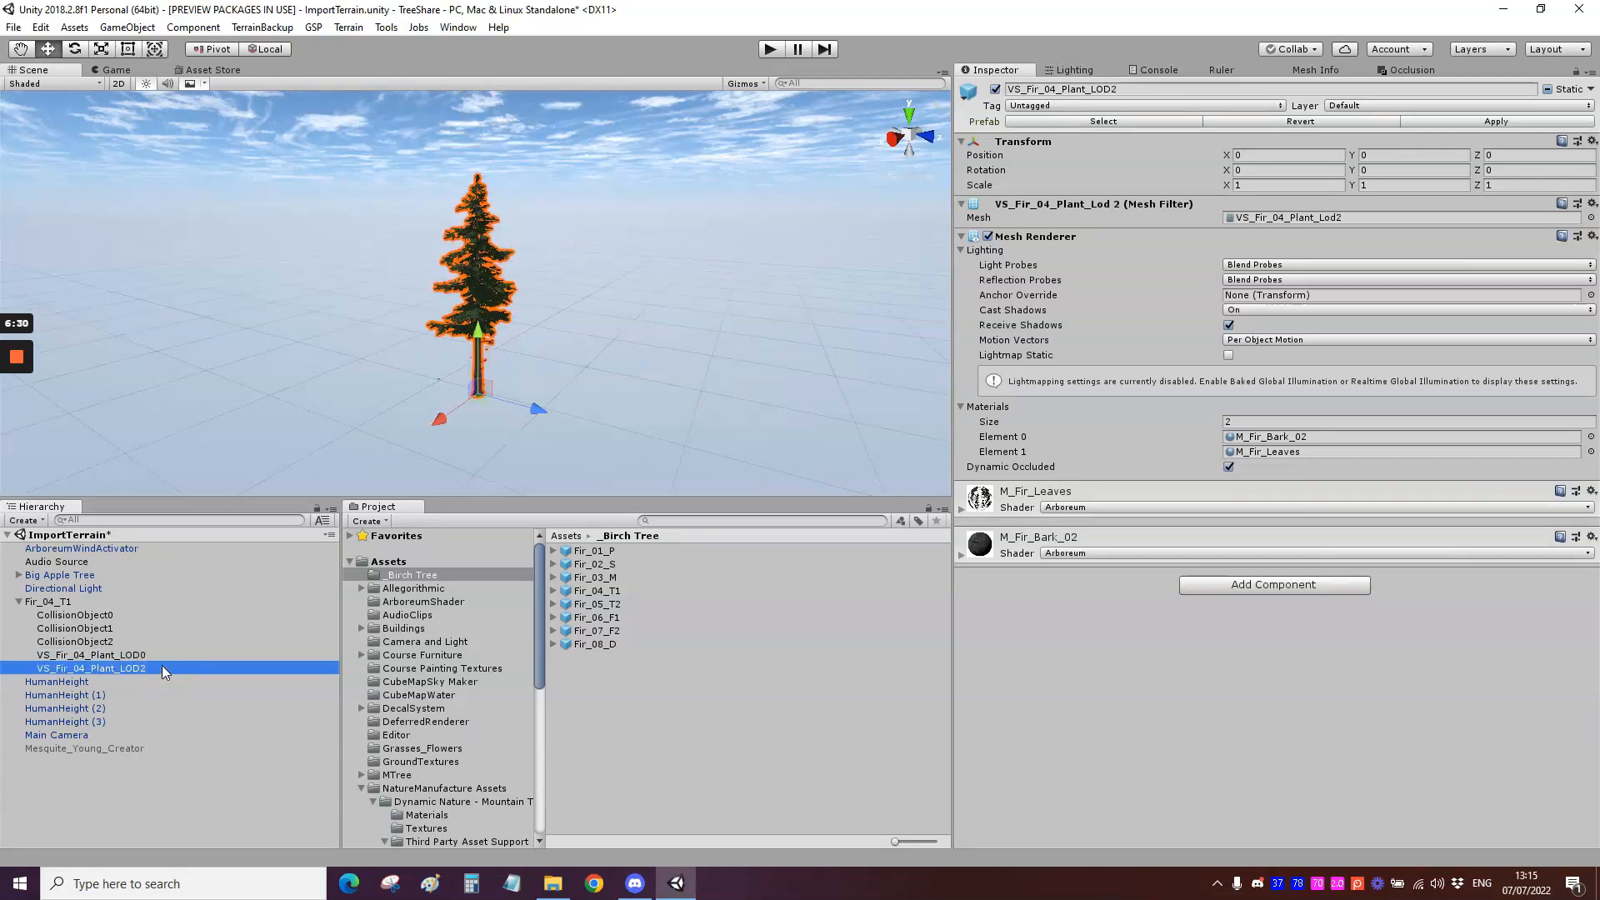
left_click(162, 666)
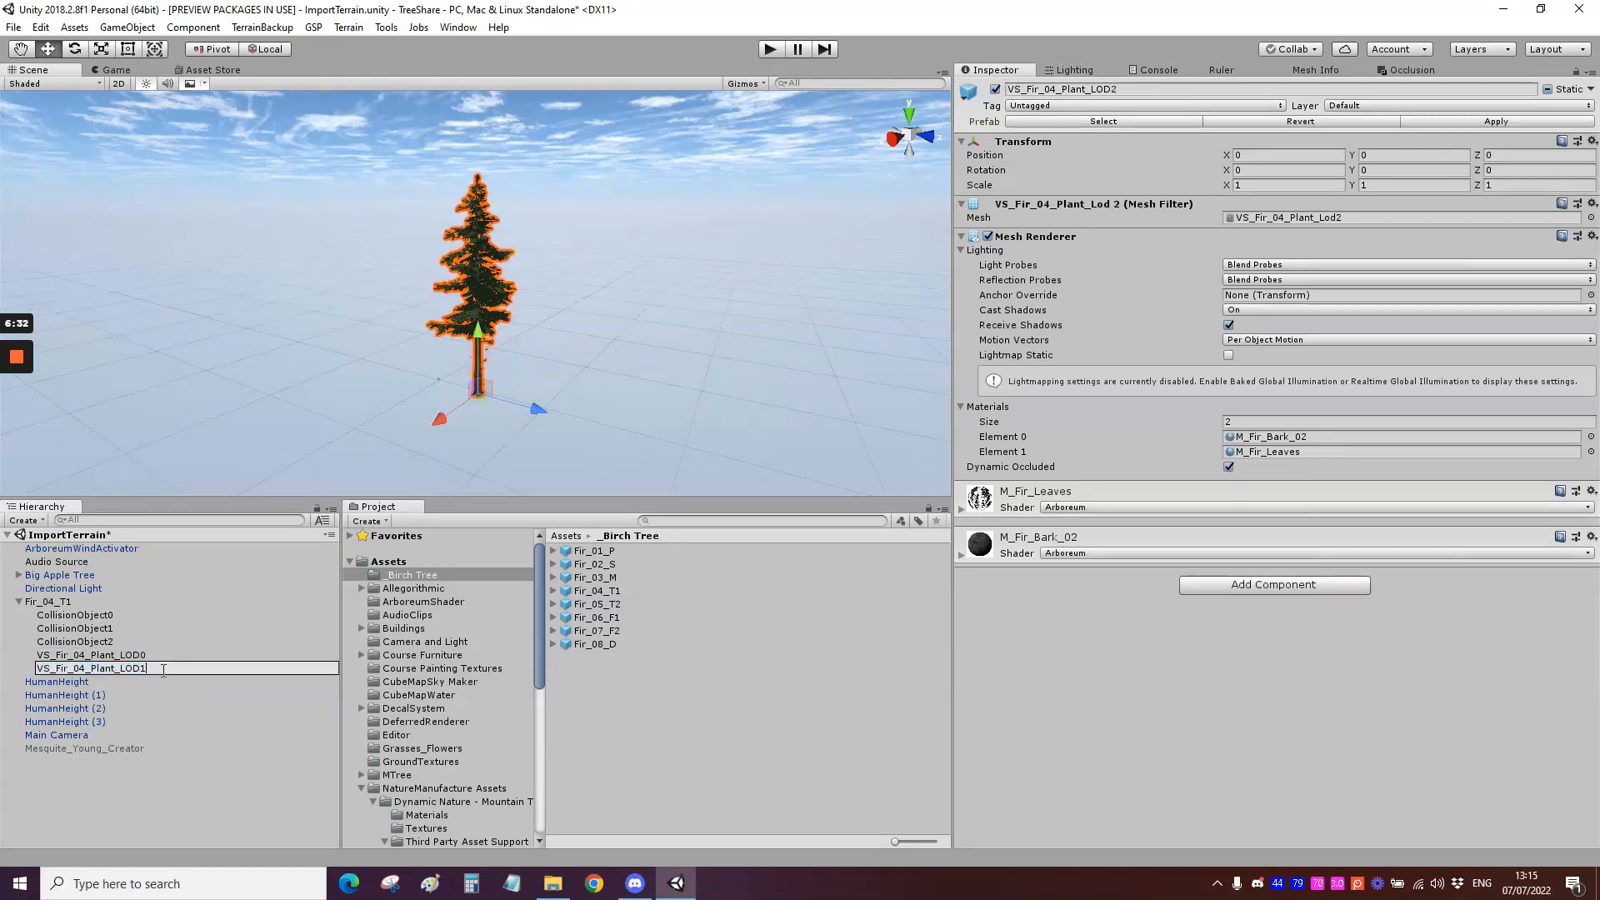
type("1")
left_click(148, 695)
Step: Examine the collision objects of Fir_04_T1 and its VS_Fir_04_Plant_LOD0 mesh
left_click(88, 615)
key("Down")
key("Down")
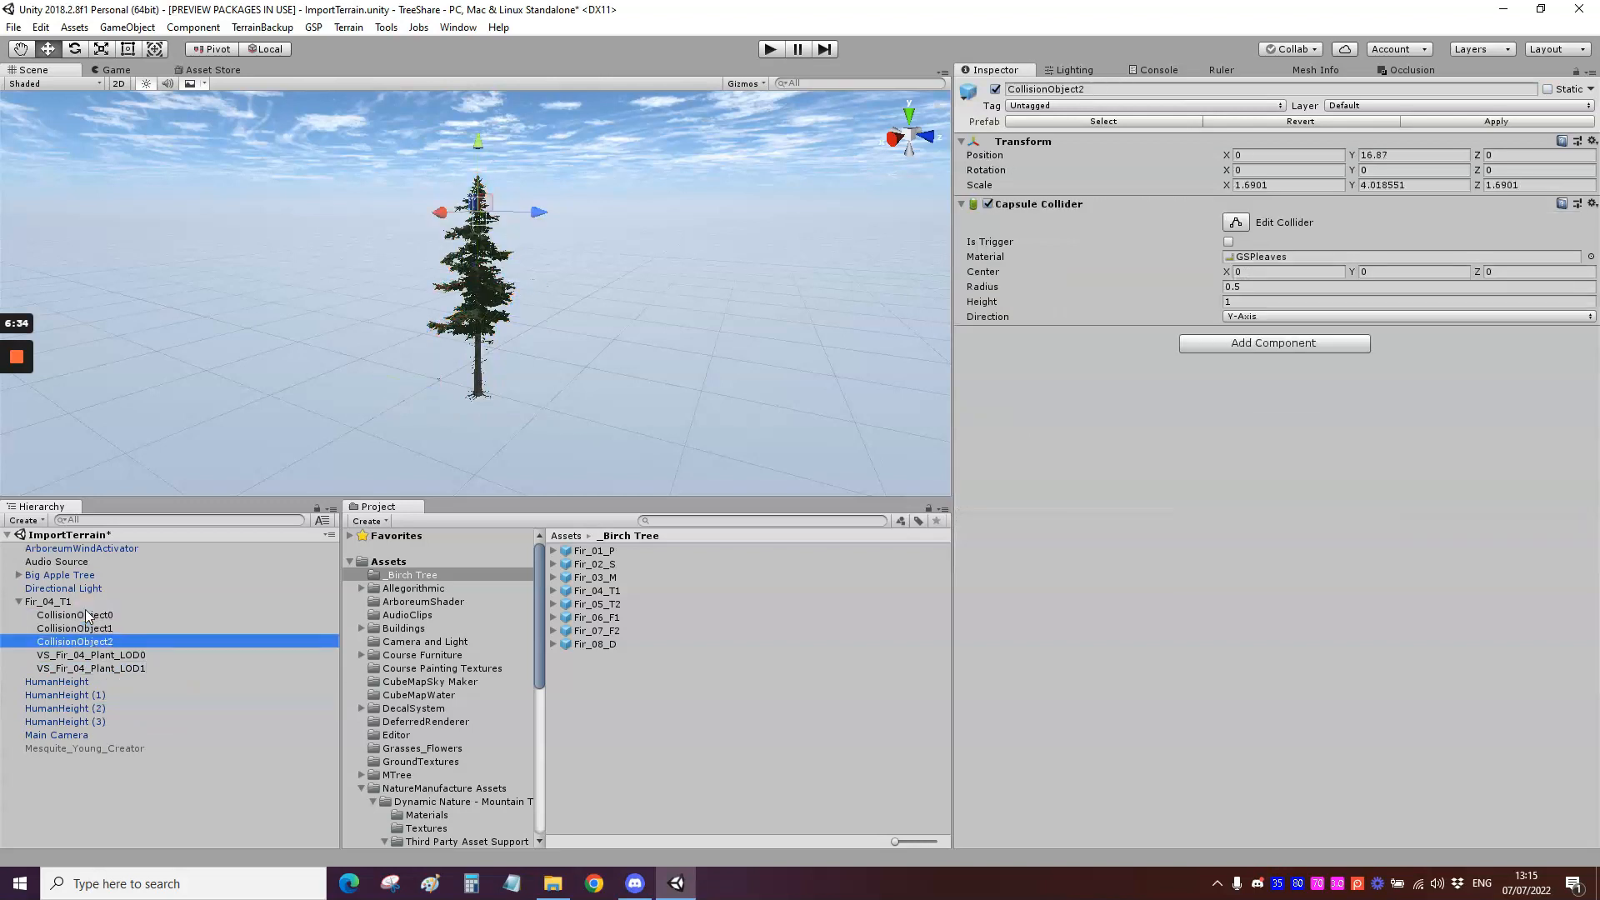
left_click(120, 656)
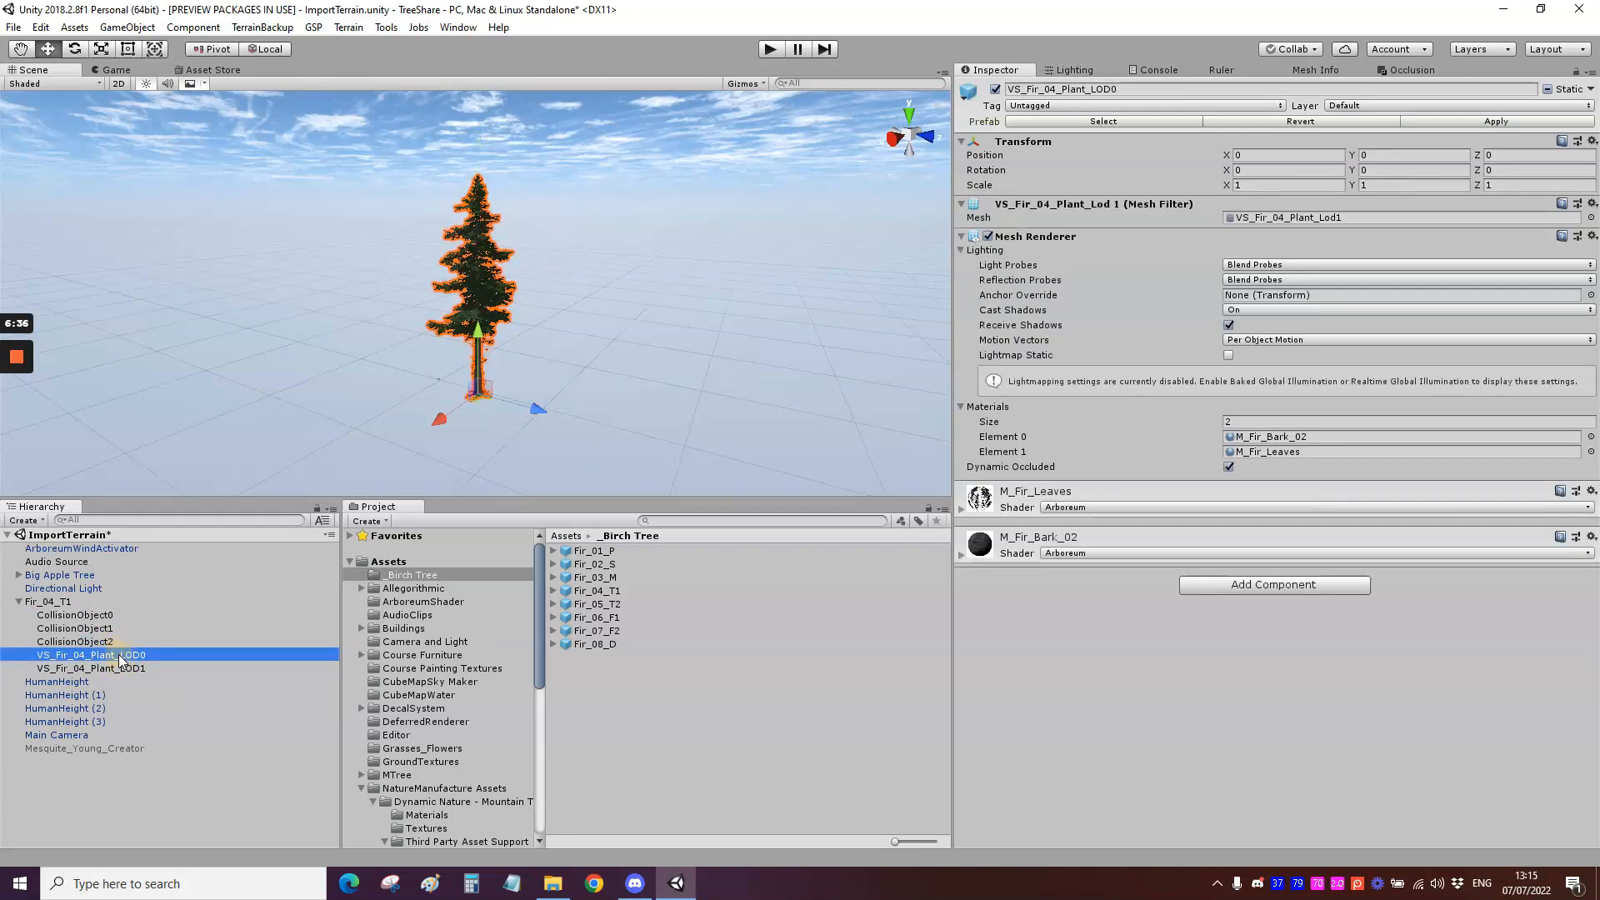
left_click(111, 631)
key("Down")
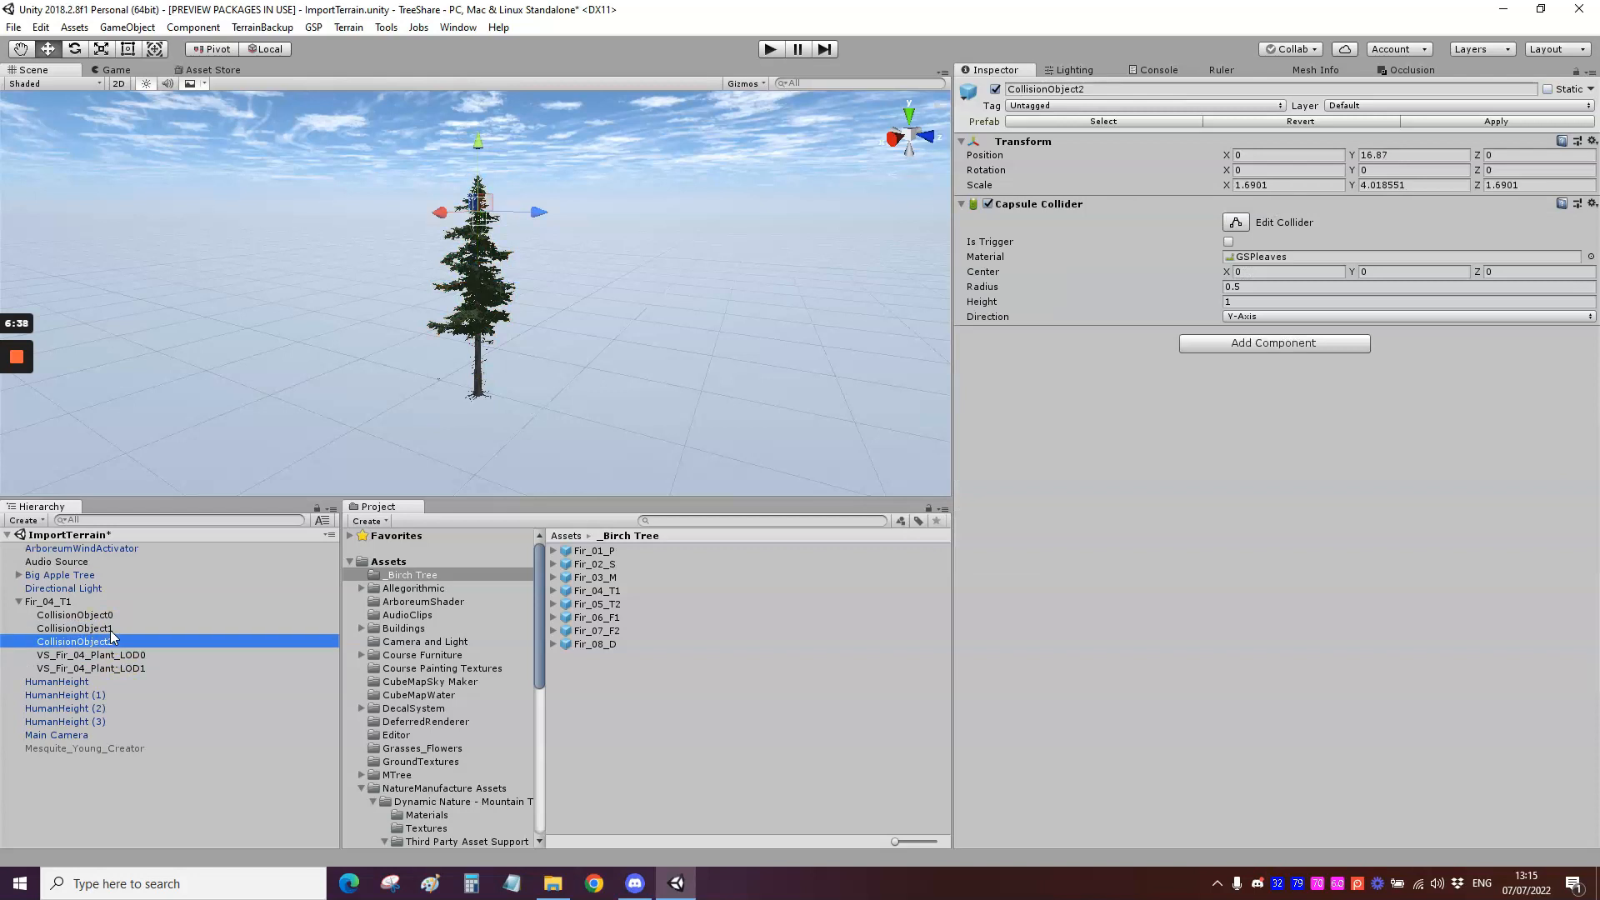
key("Down")
left_click(111, 630)
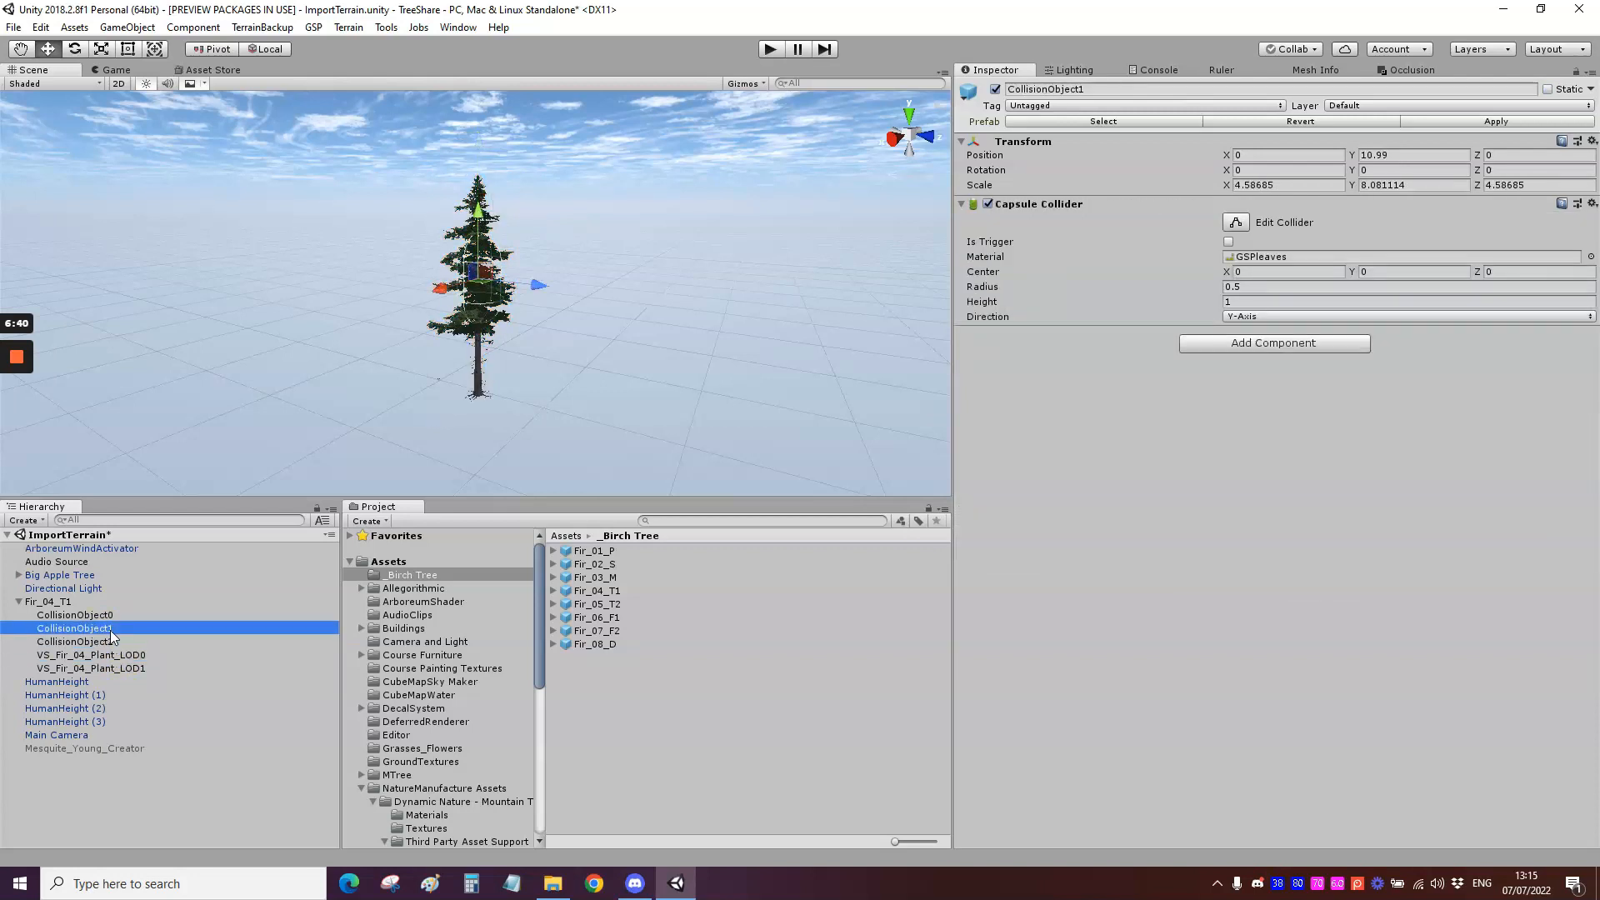
left_click(118, 655)
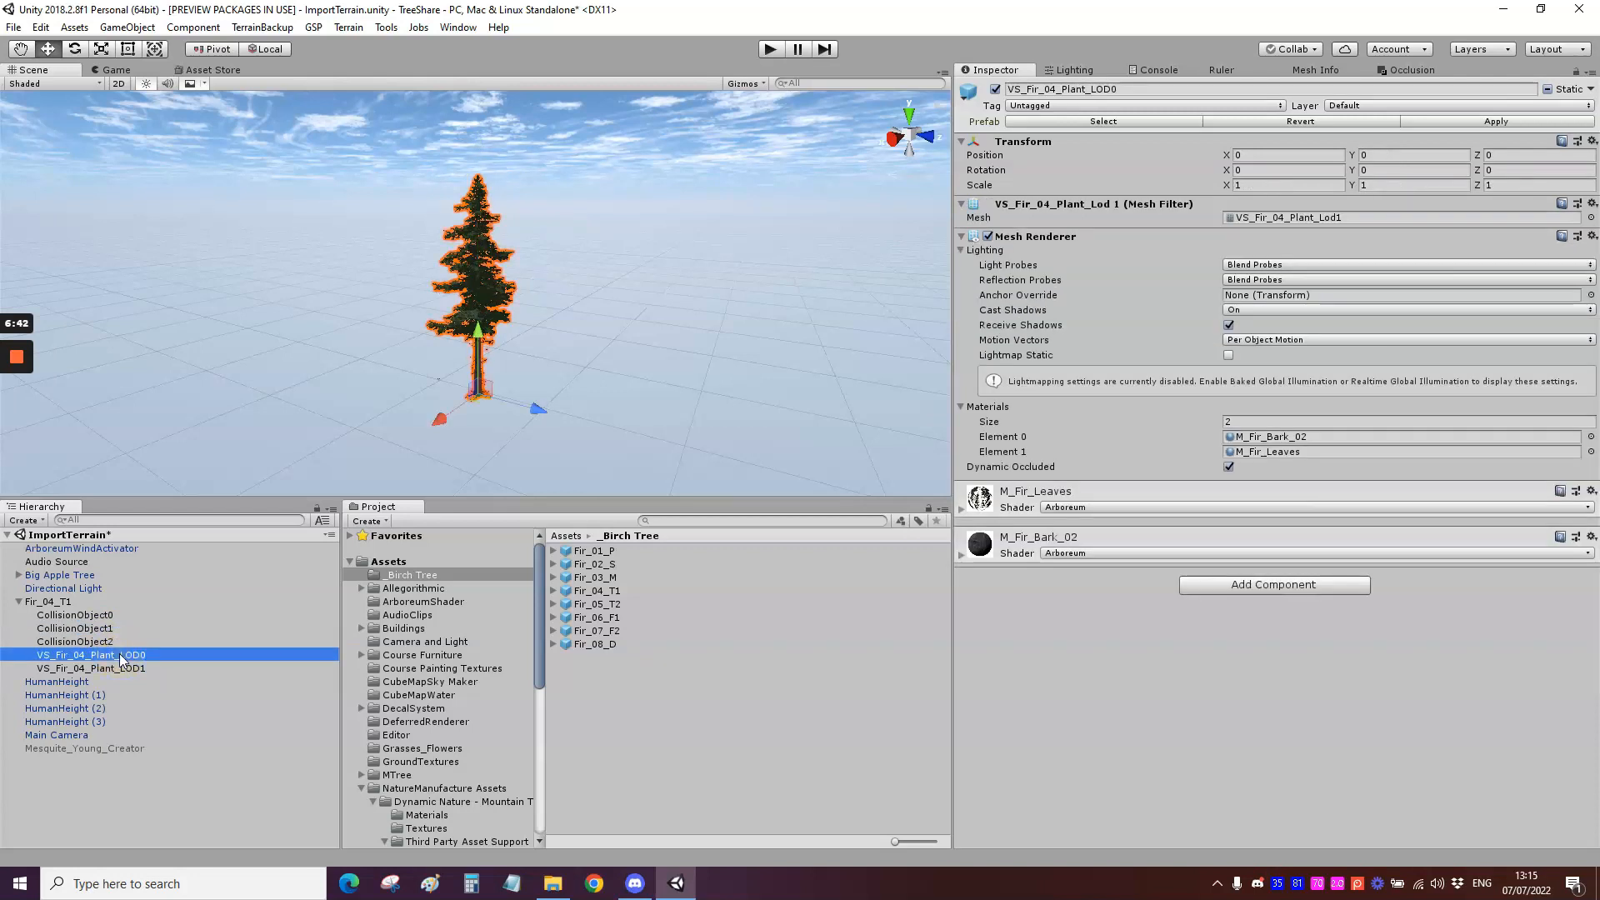
Step: Set the LOD 1 transition of Fir_04_T1 to 99%, comparing both child meshes between adjustments
left_click(58, 603)
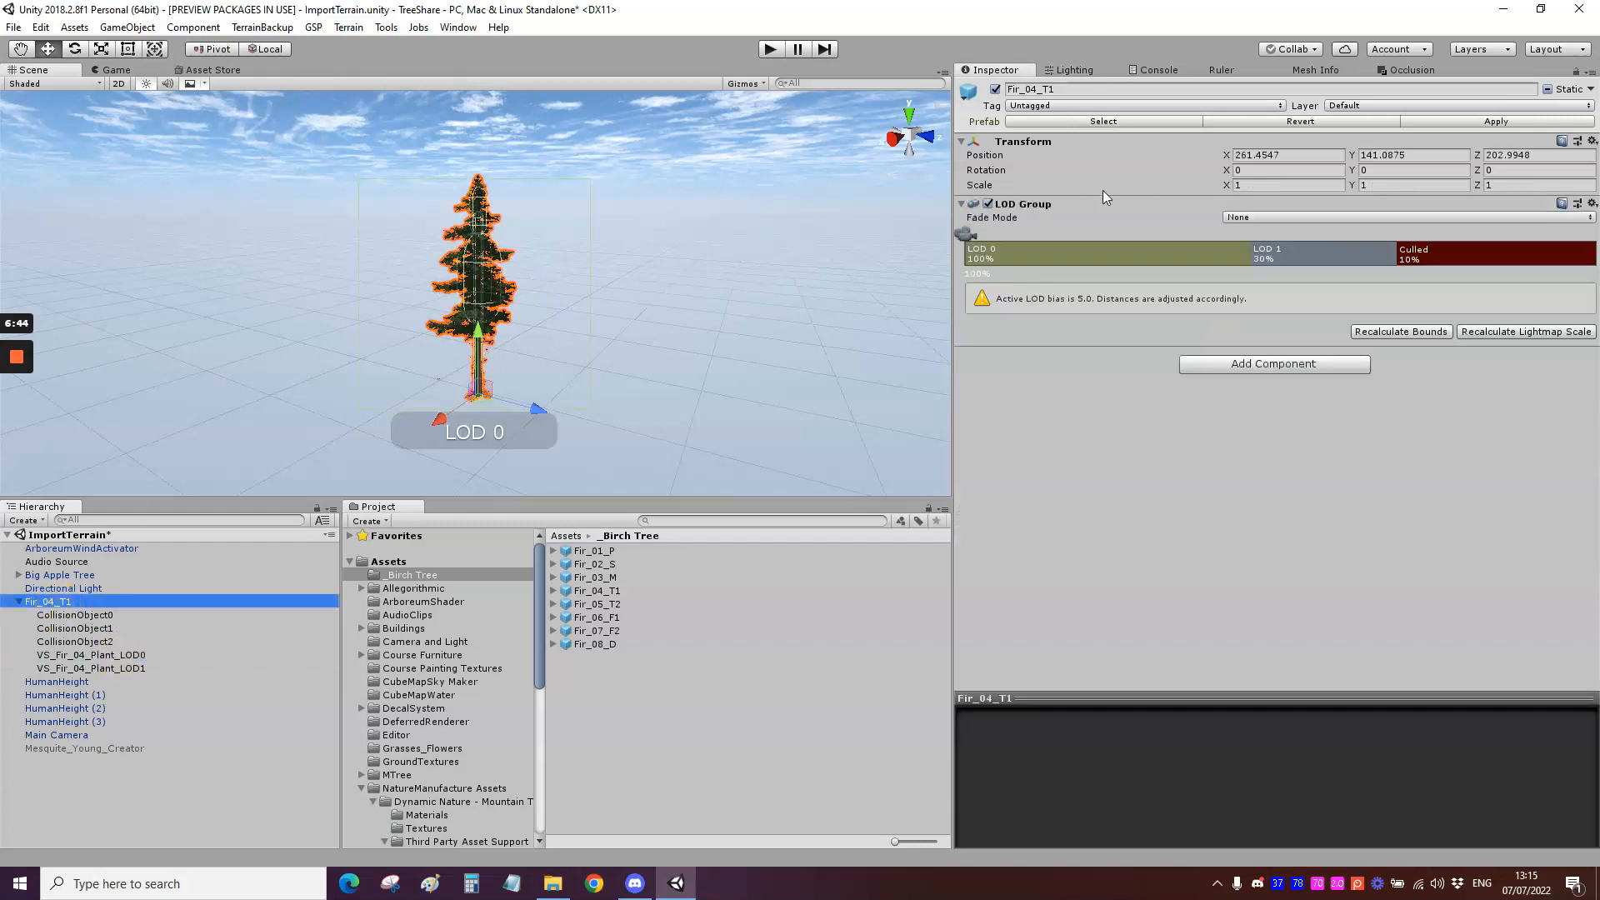
mouse_move(1257, 253)
left_mouse_down()
mouse_move(949, 286)
mouse_move(980, 287)
left_mouse_up()
left_click(135, 655)
left_click(137, 668)
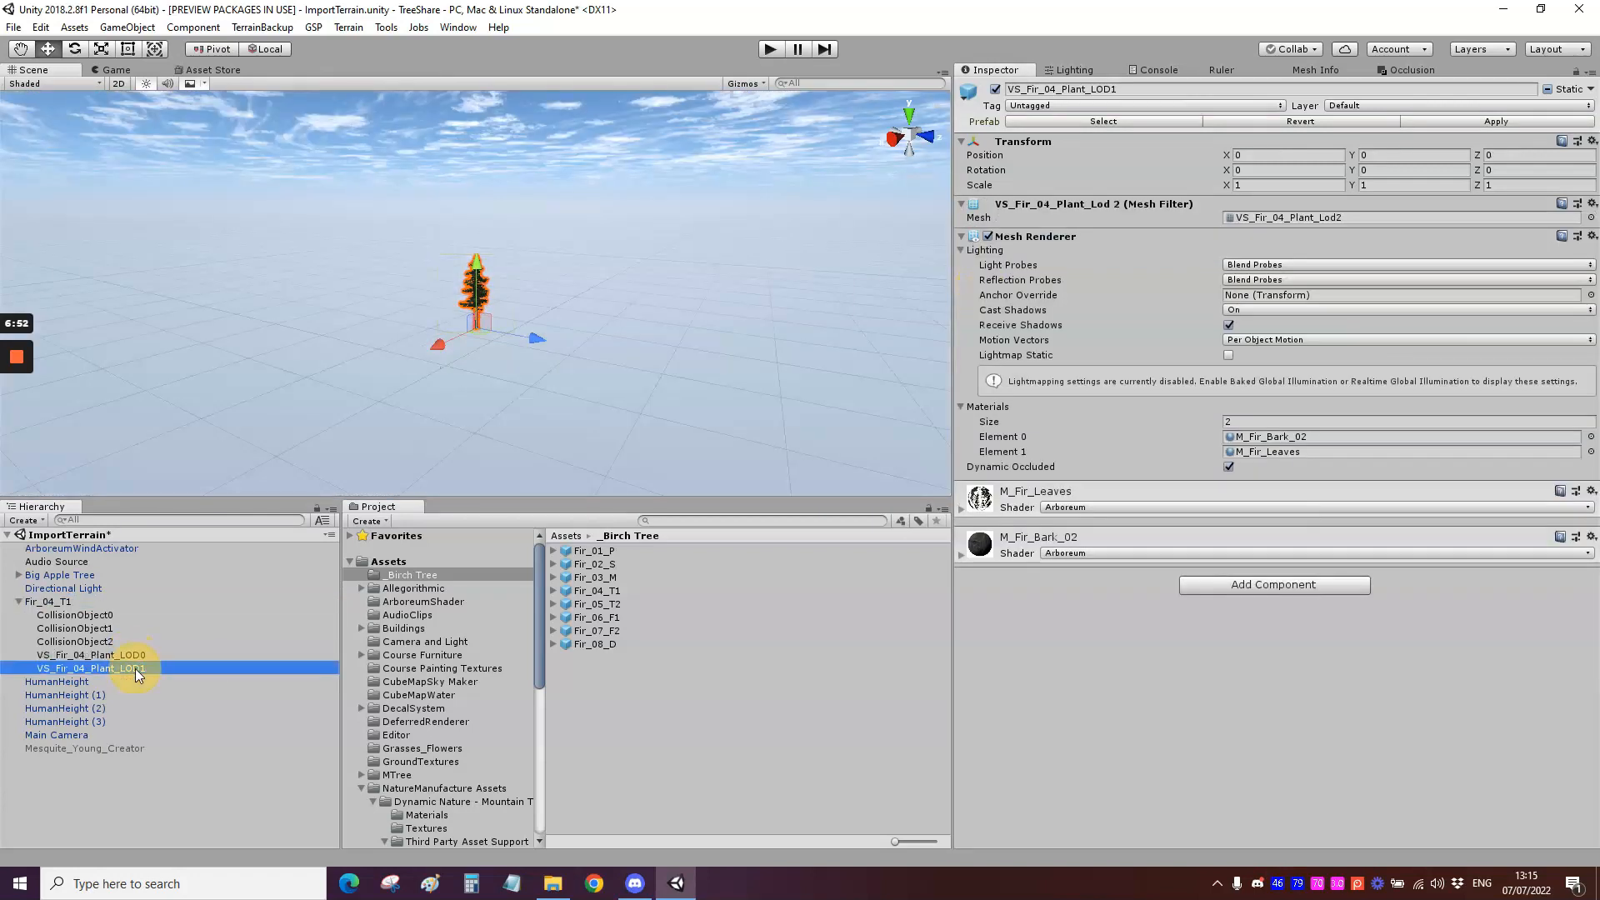
left_click(61, 601)
left_click_drag(988, 263, 958, 261)
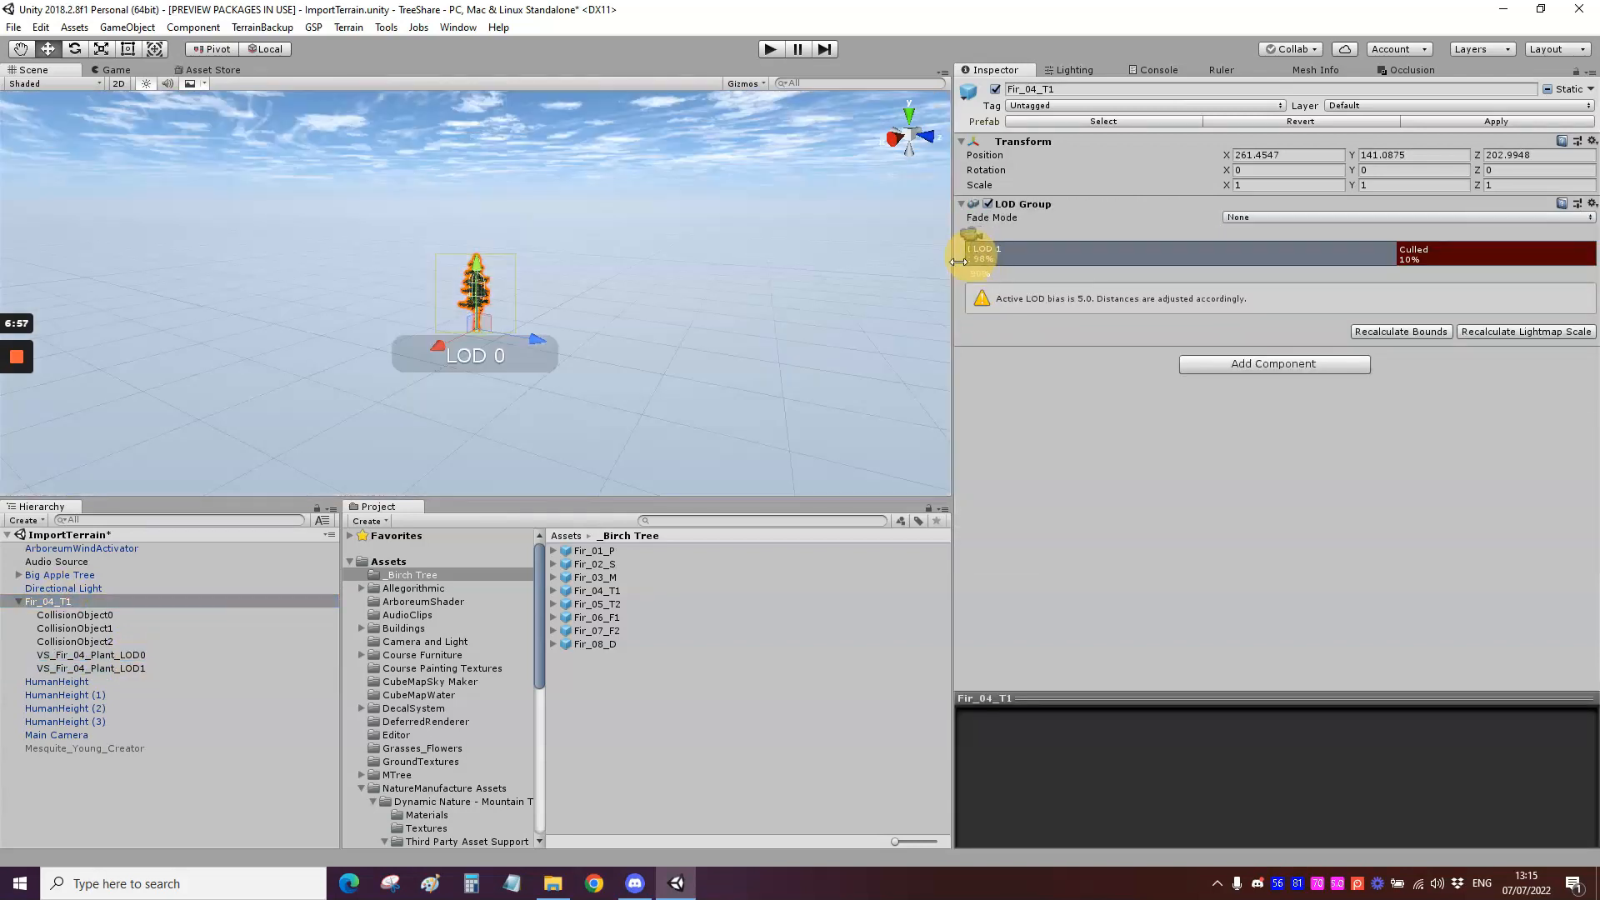
left_click(140, 668)
left_click(140, 655)
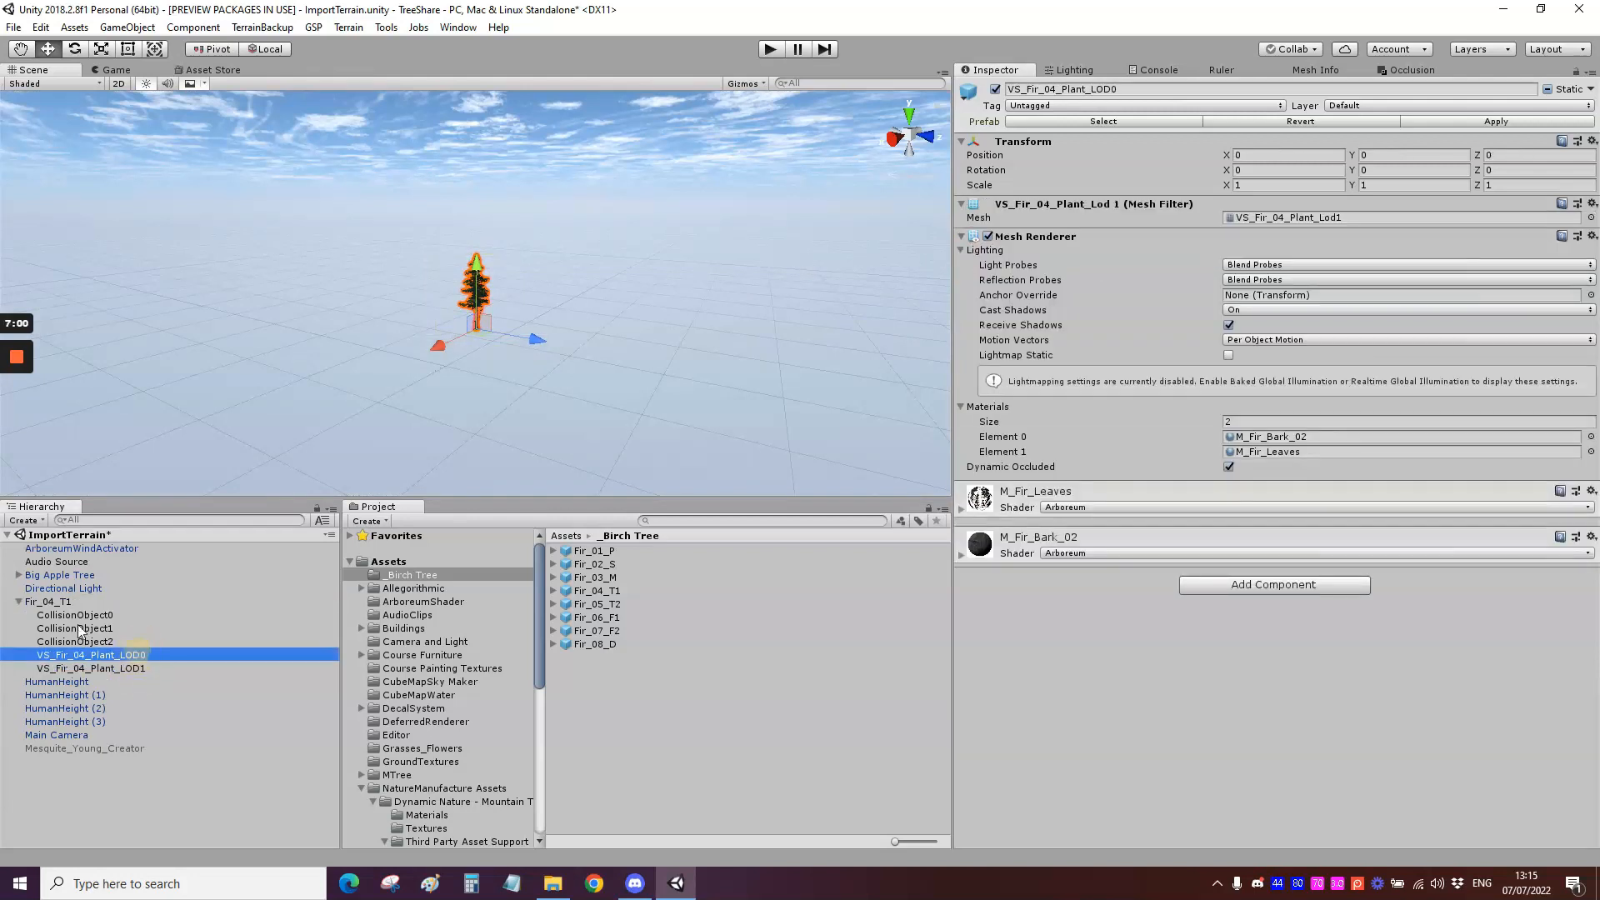
left_click(72, 599)
left_click_drag(966, 256, 968, 256)
left_click_drag(970, 257, 971, 257)
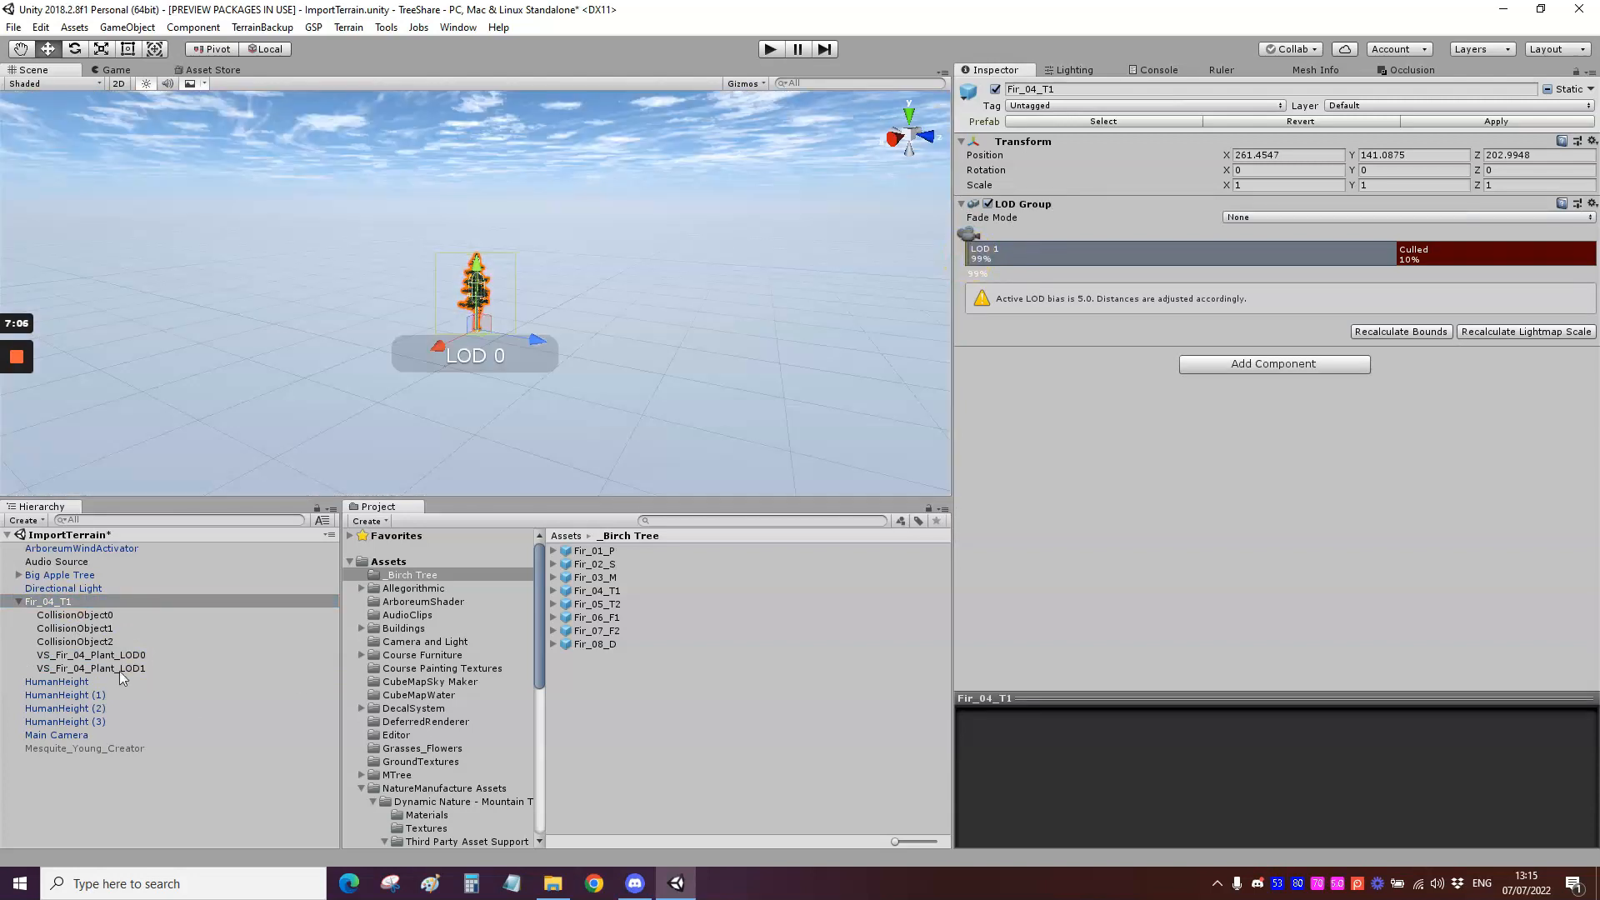
Step: Compare the two Fir_04_T1 child meshes and preview the switch between LOD 0 and LOD 1 at varying distances
left_click(123, 670)
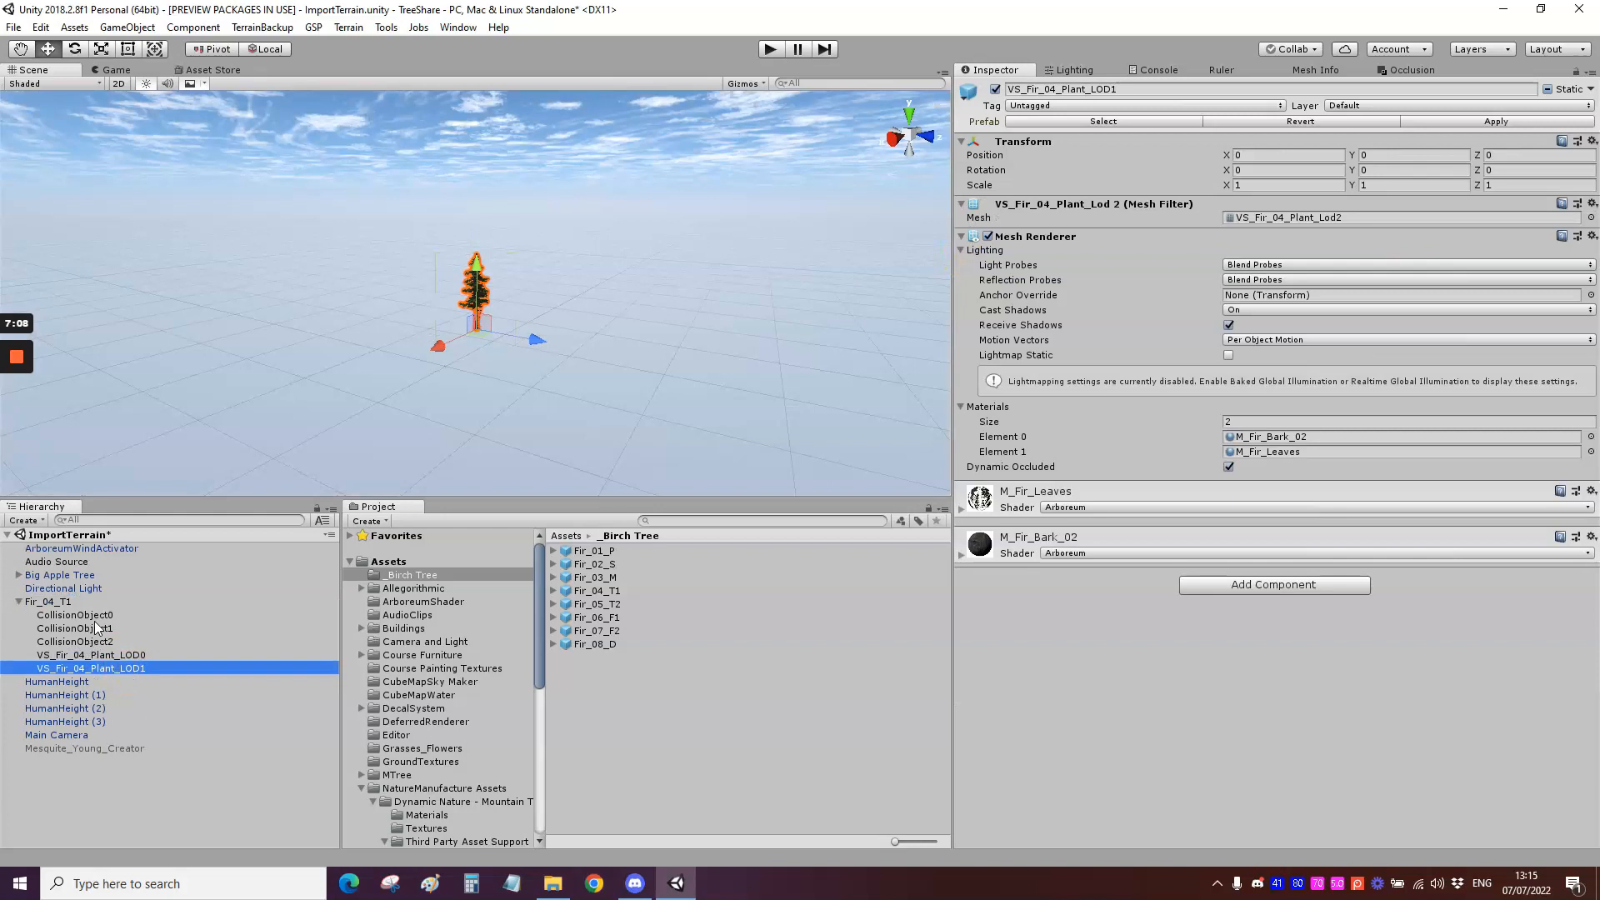
left_click(134, 656)
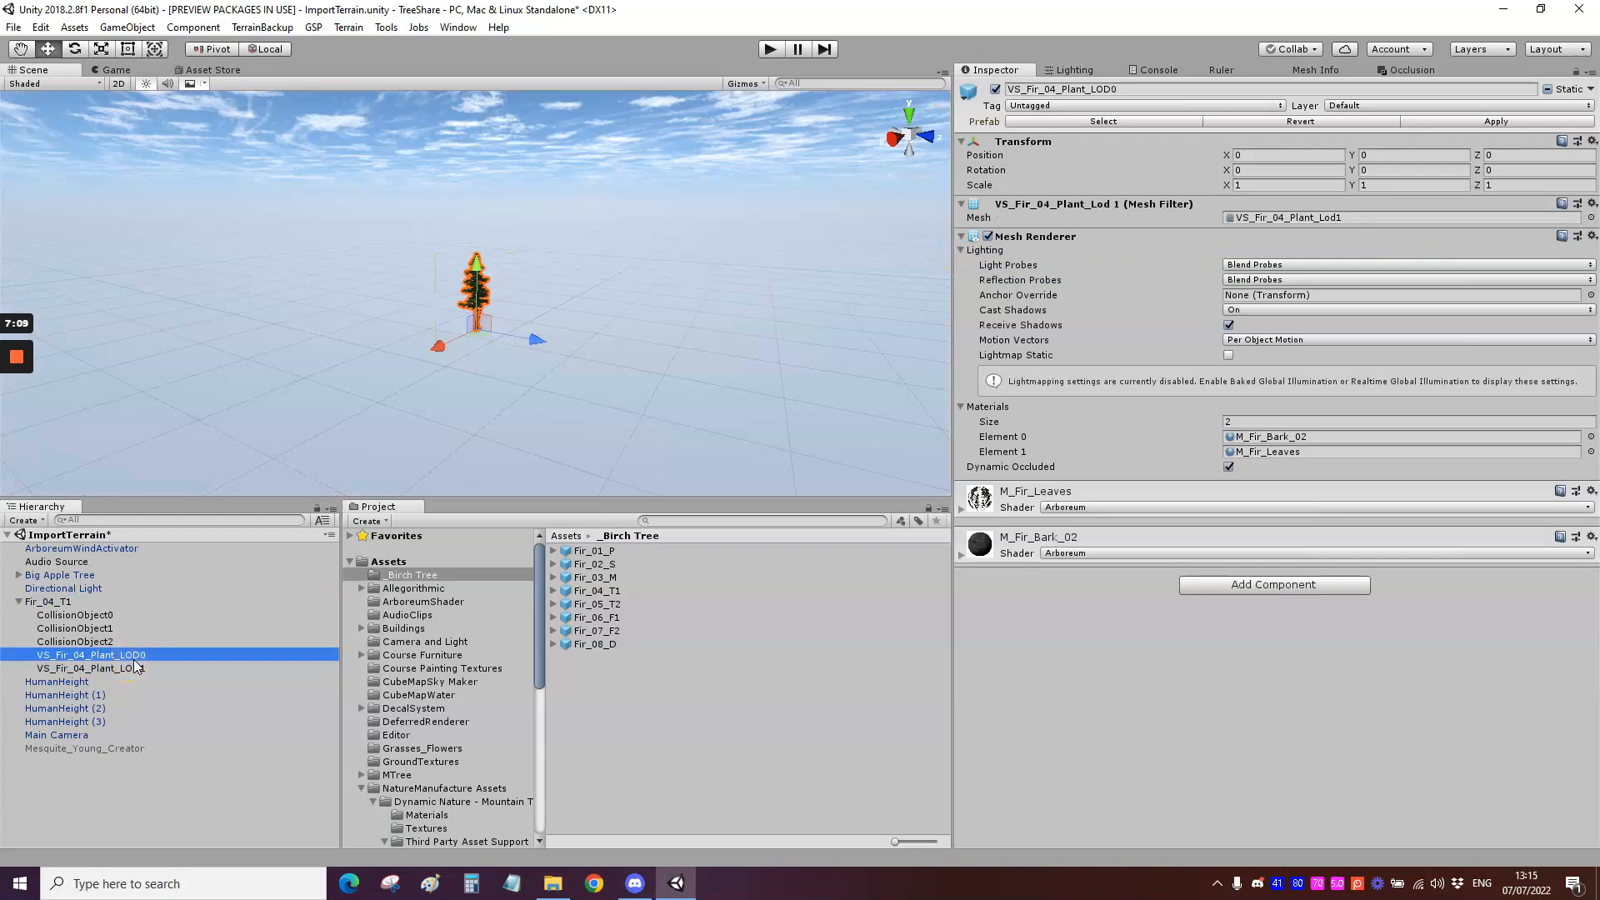
left_click(75, 602)
mouse_move(561, 447)
left_mouse_down("alt")
mouse_move(542, 447)
mouse_move(592, 450)
mouse_move(580, 445)
left_mouse_up("alt")
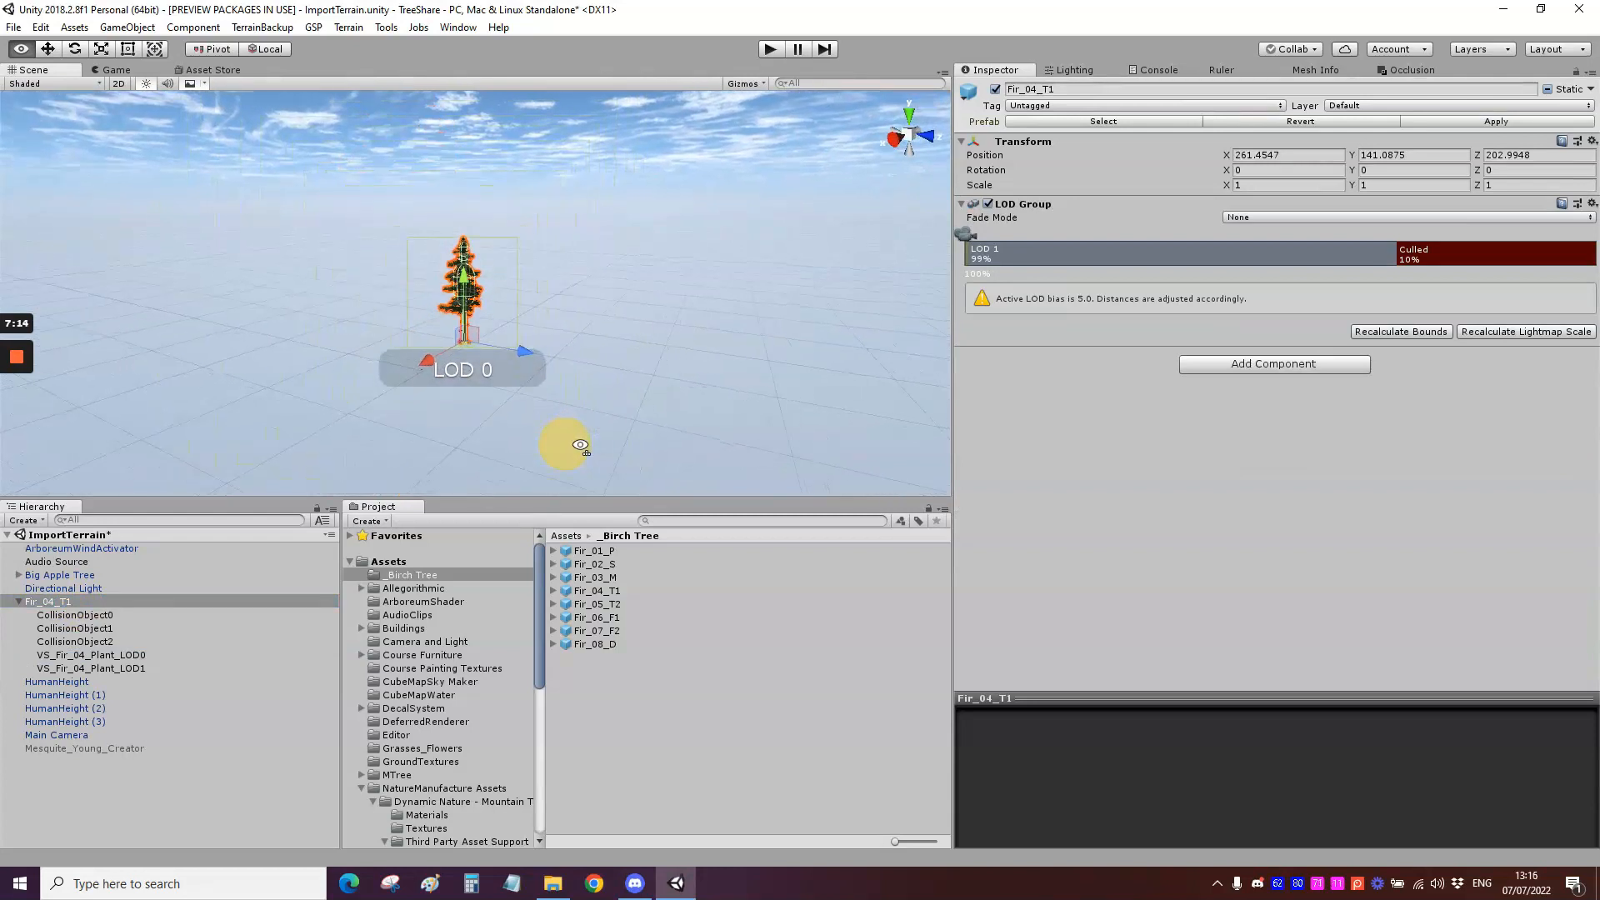
scroll(580, 445, "down", 4)
scroll(581, 446, "up", 6)
key("s")
right_click_drag(582, 446, 566, 437)
key("w")
key("s")
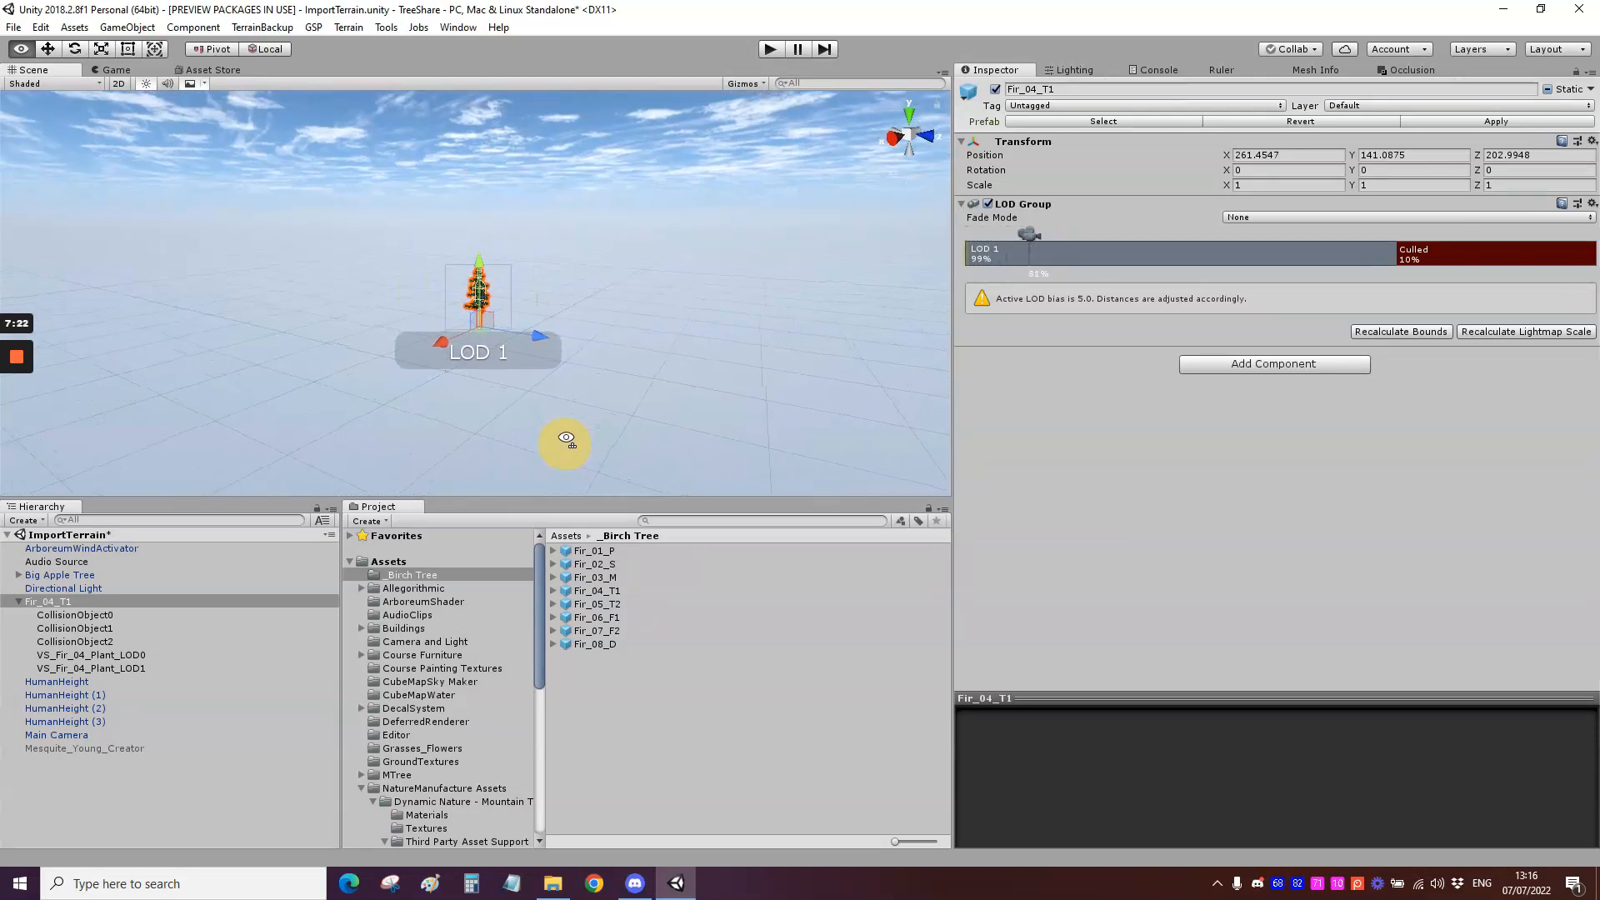
key("w")
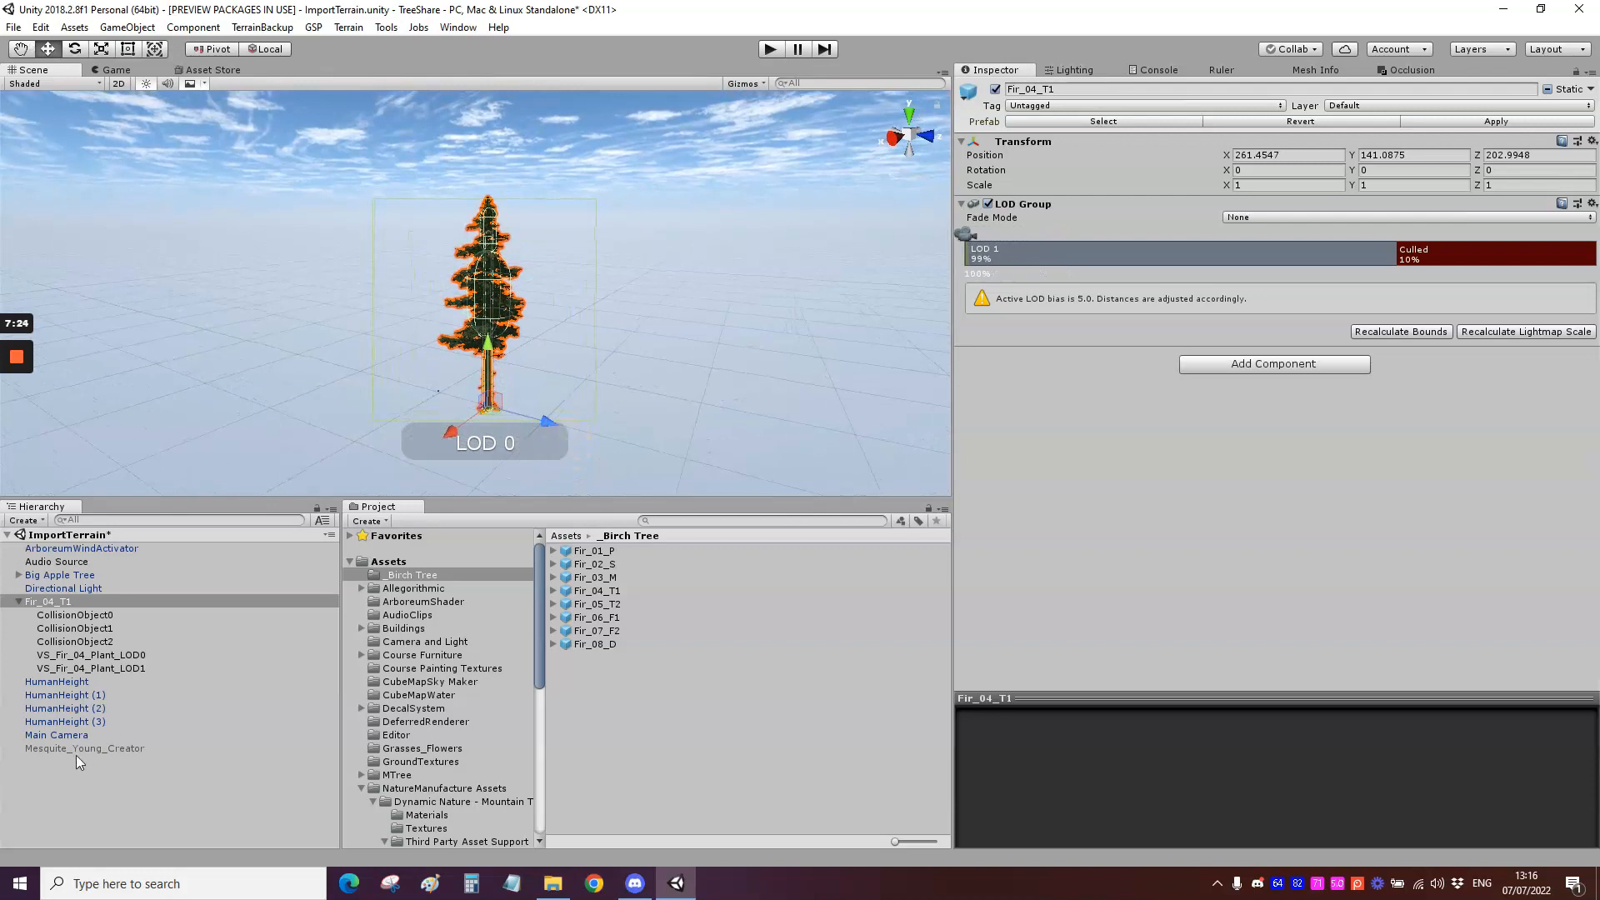
right_click_drag(551, 300, 547, 303)
key("s")
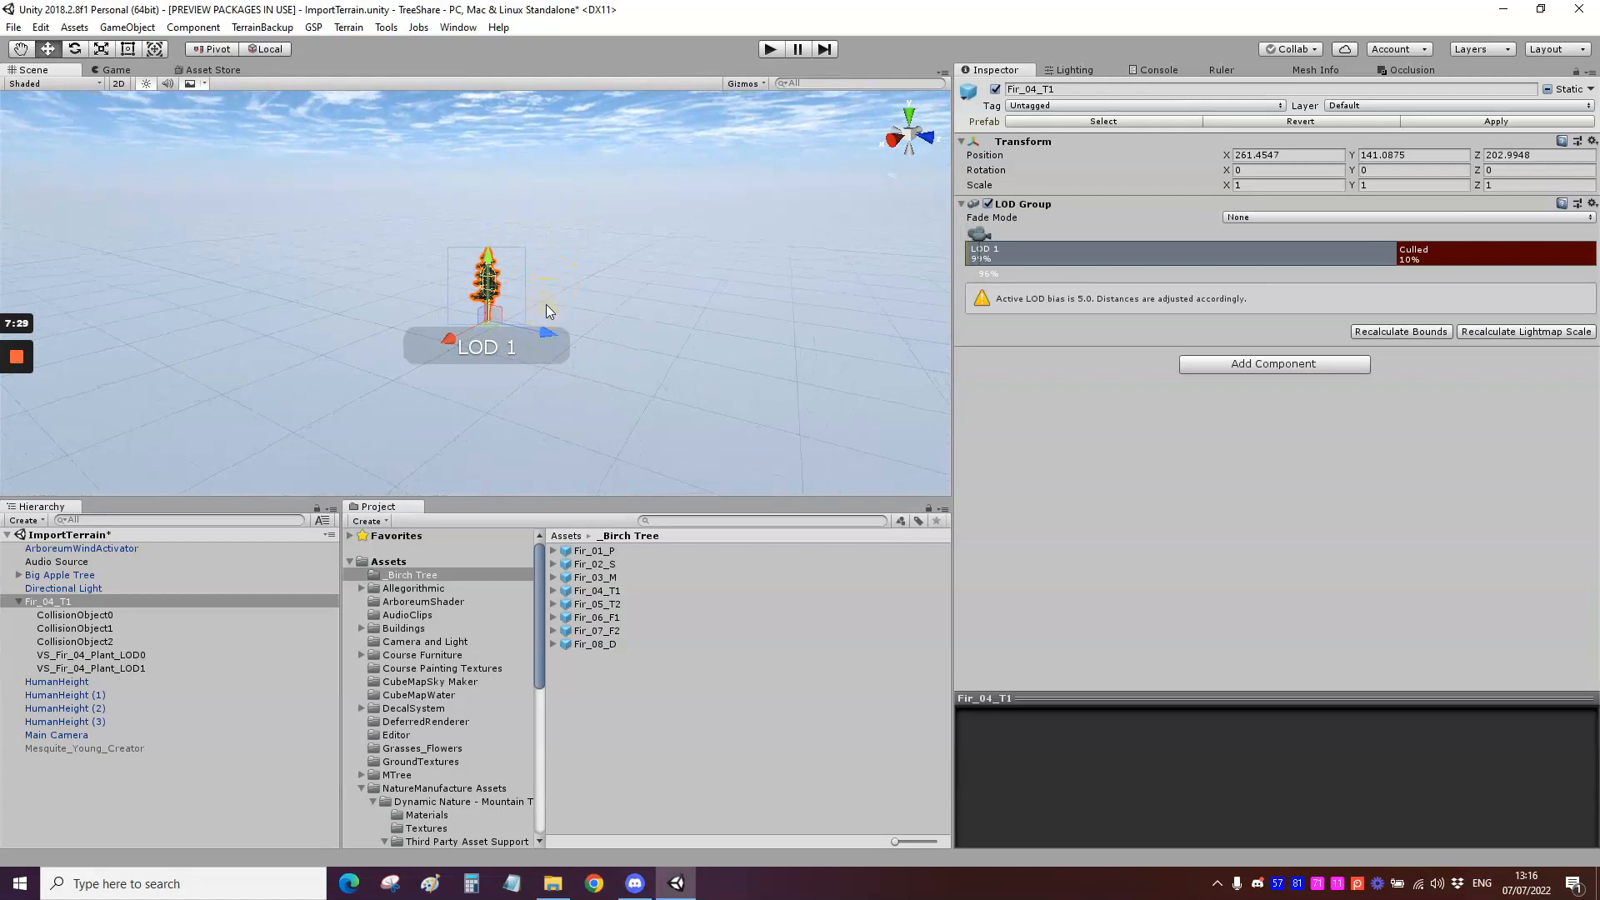
Step: Check the renderer assigned to LOD 1 and inspect the VS_Fir_04_Plant_LOD0 child
left_click(1059, 259)
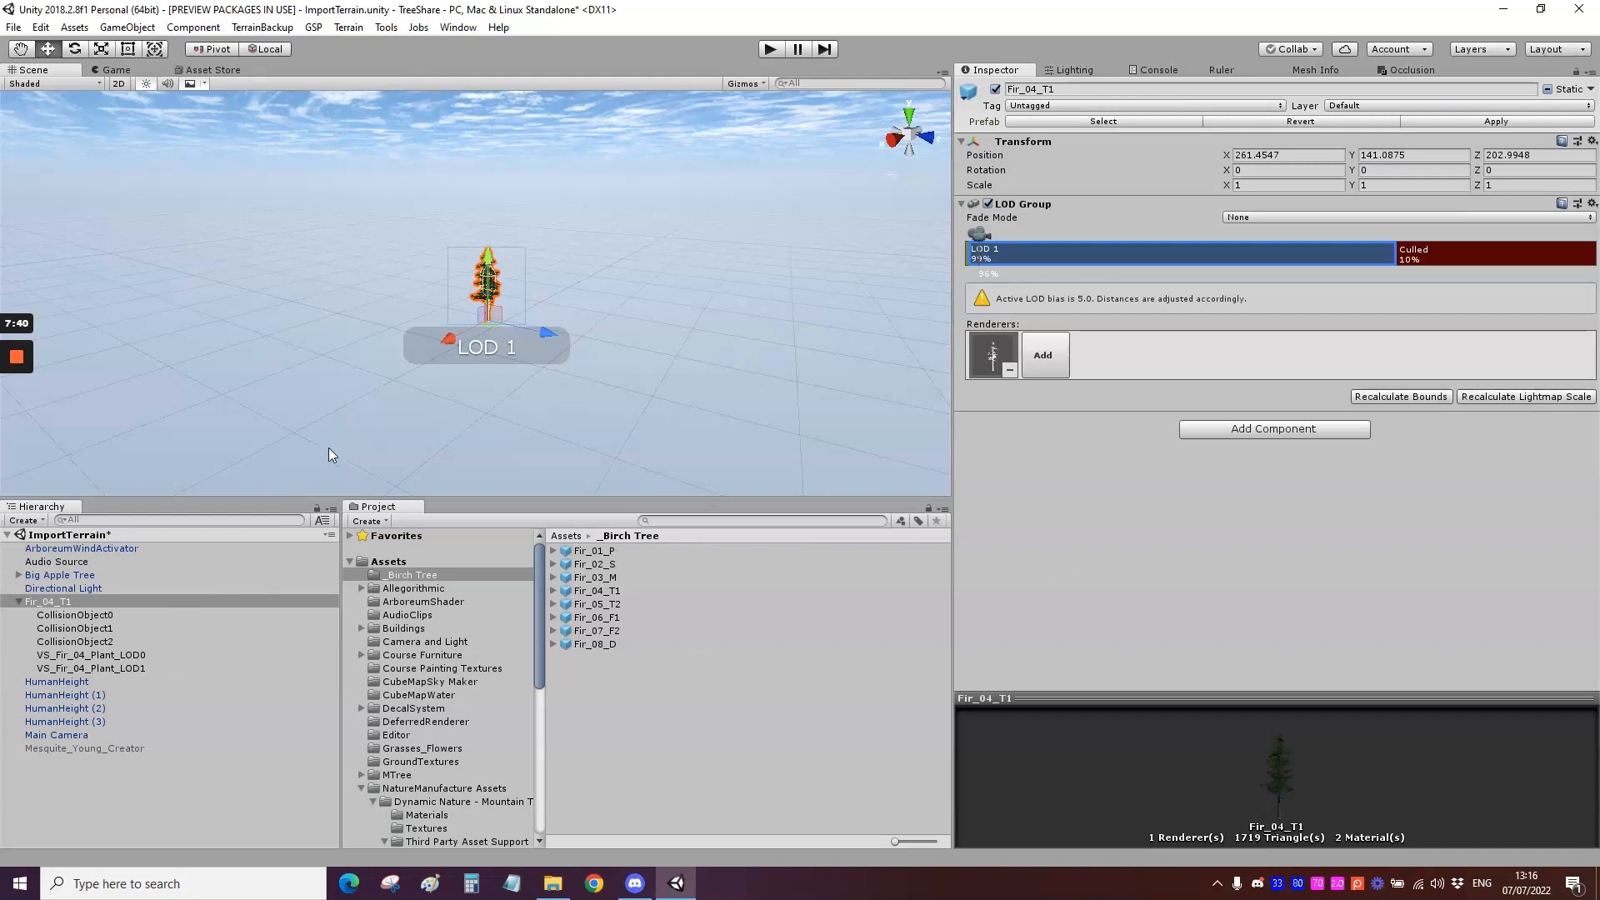
left_click(123, 655)
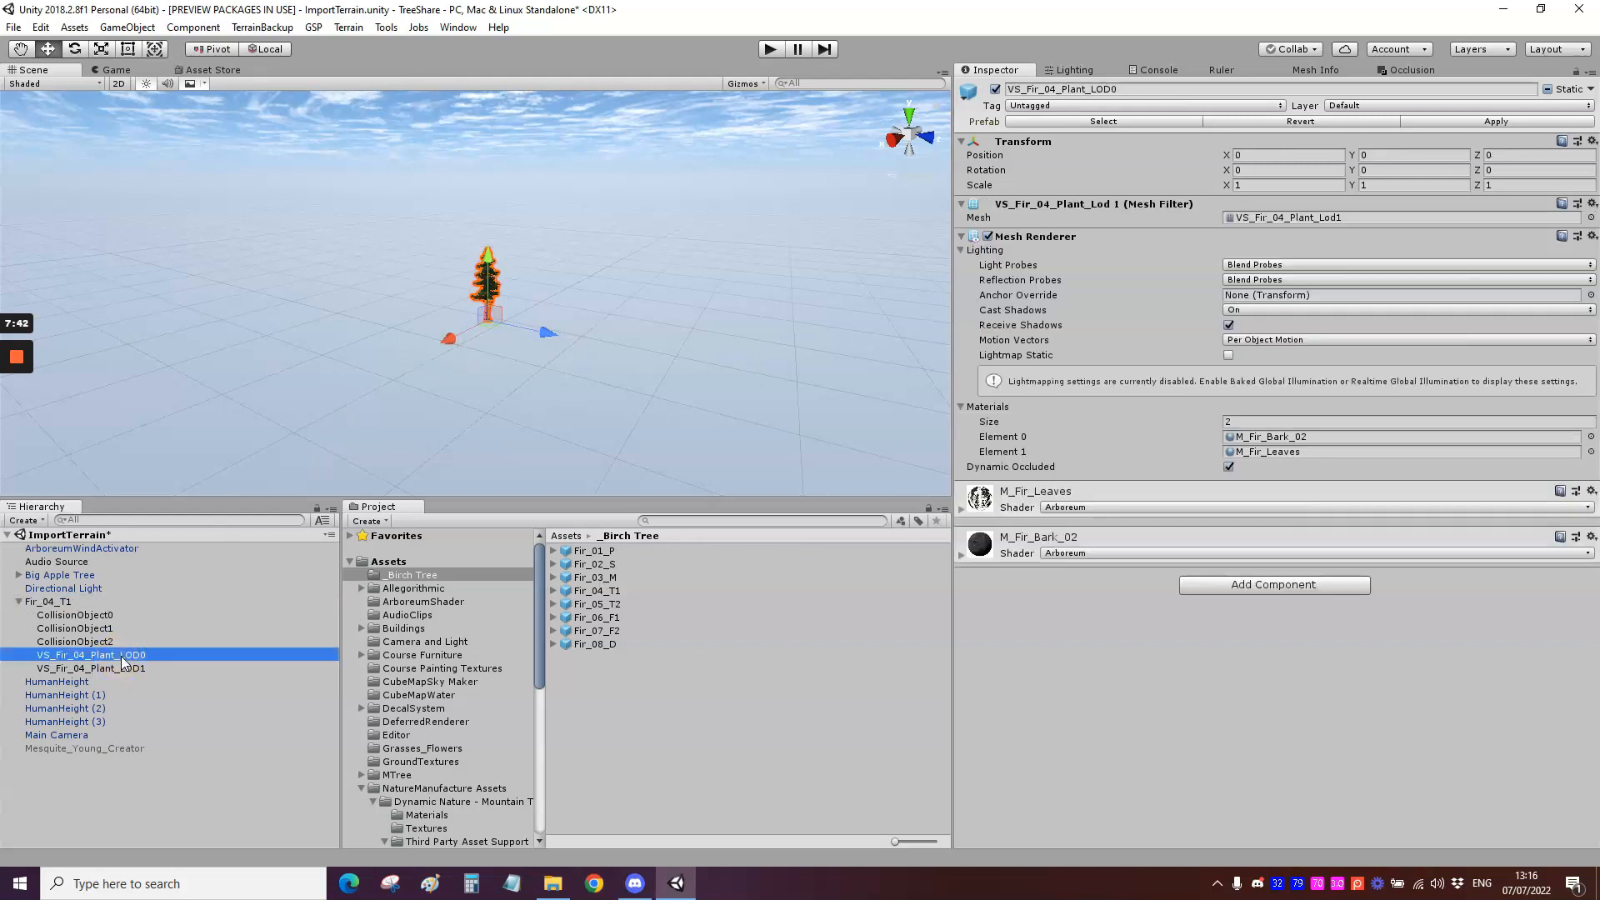
left_click(63, 615)
Step: Set the Fir_04_T1 position to X 0, Y 0, Z 0, apply the changes to its prefab, and select the prefab asset
left_click(49, 601)
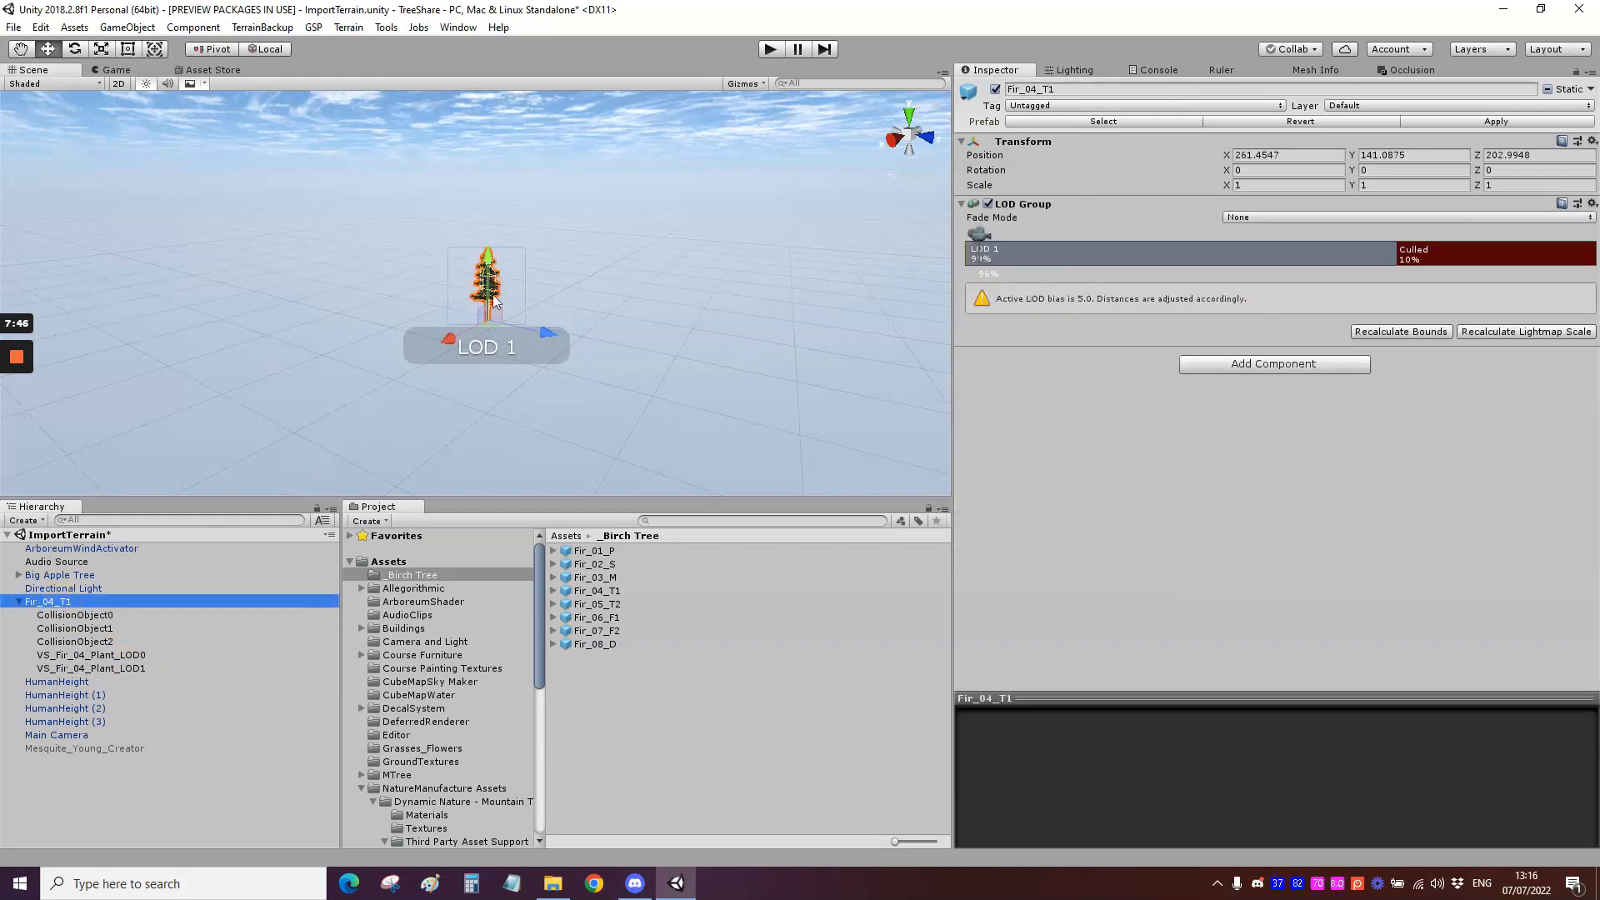
left_click(1291, 160)
type("2")
key("BackSpace")
type("0")
key("Tab")
type("0")
key("Tab")
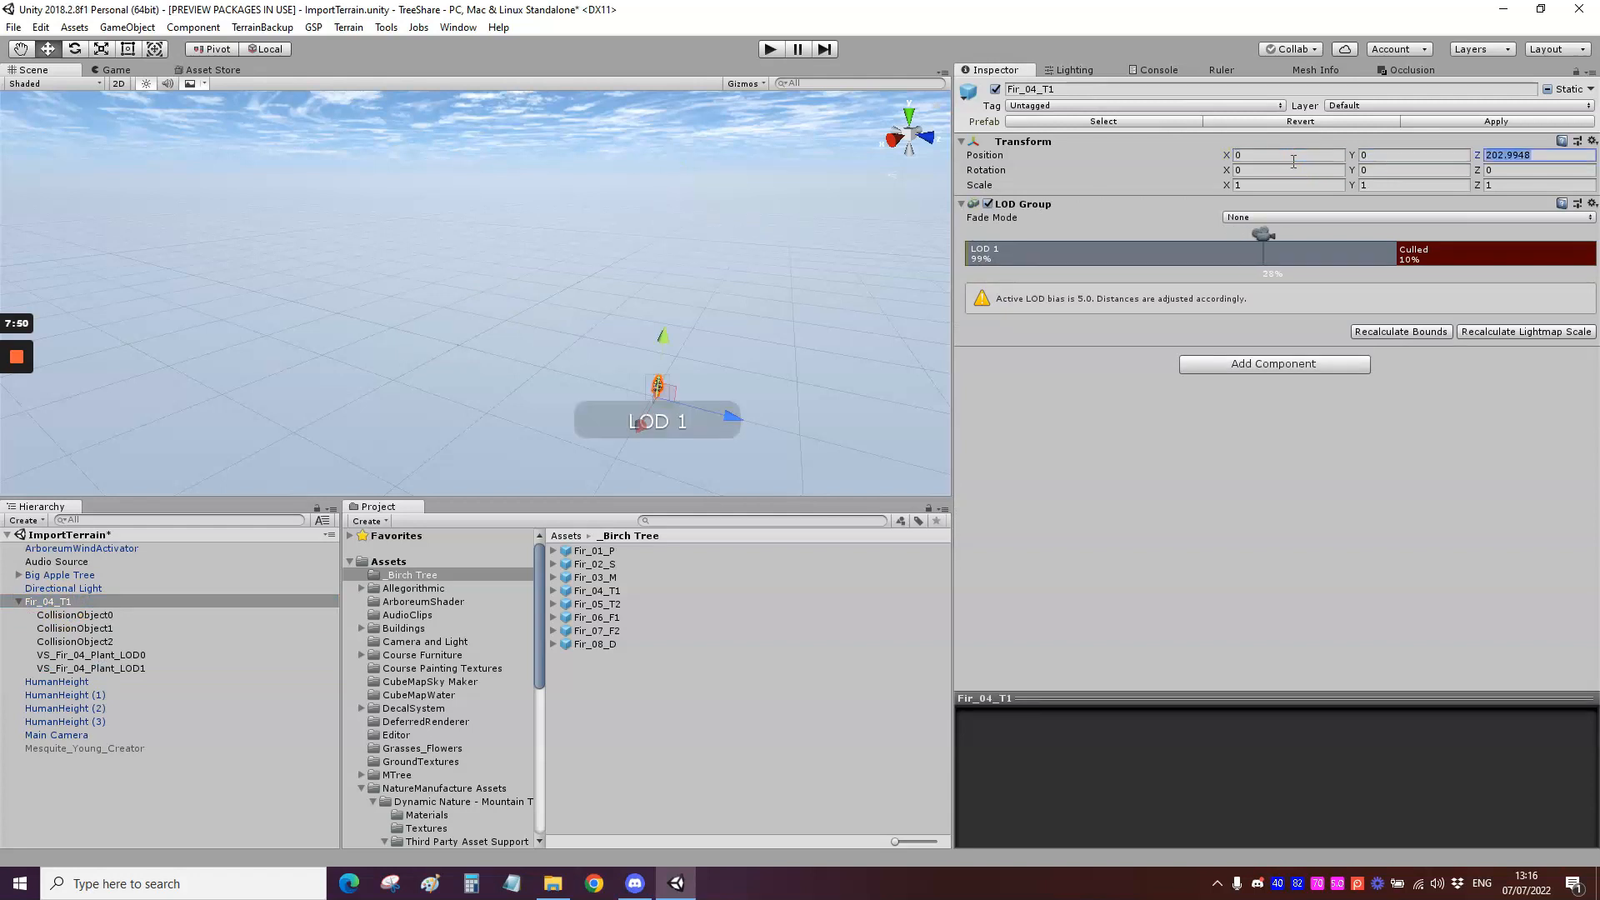
type("0")
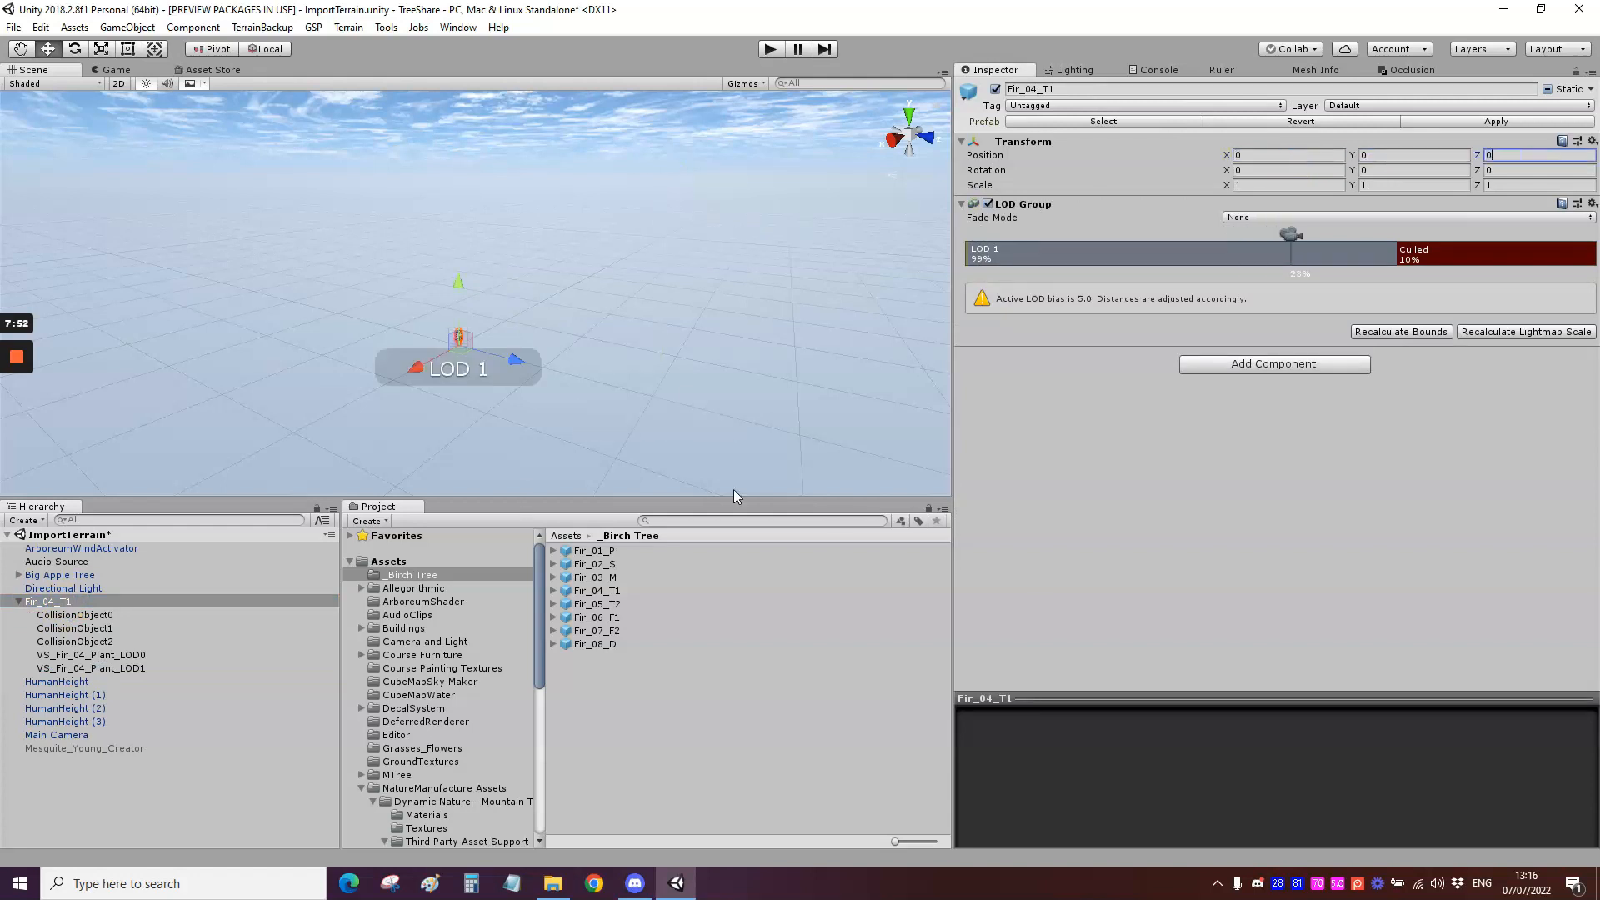
left_click(1457, 125)
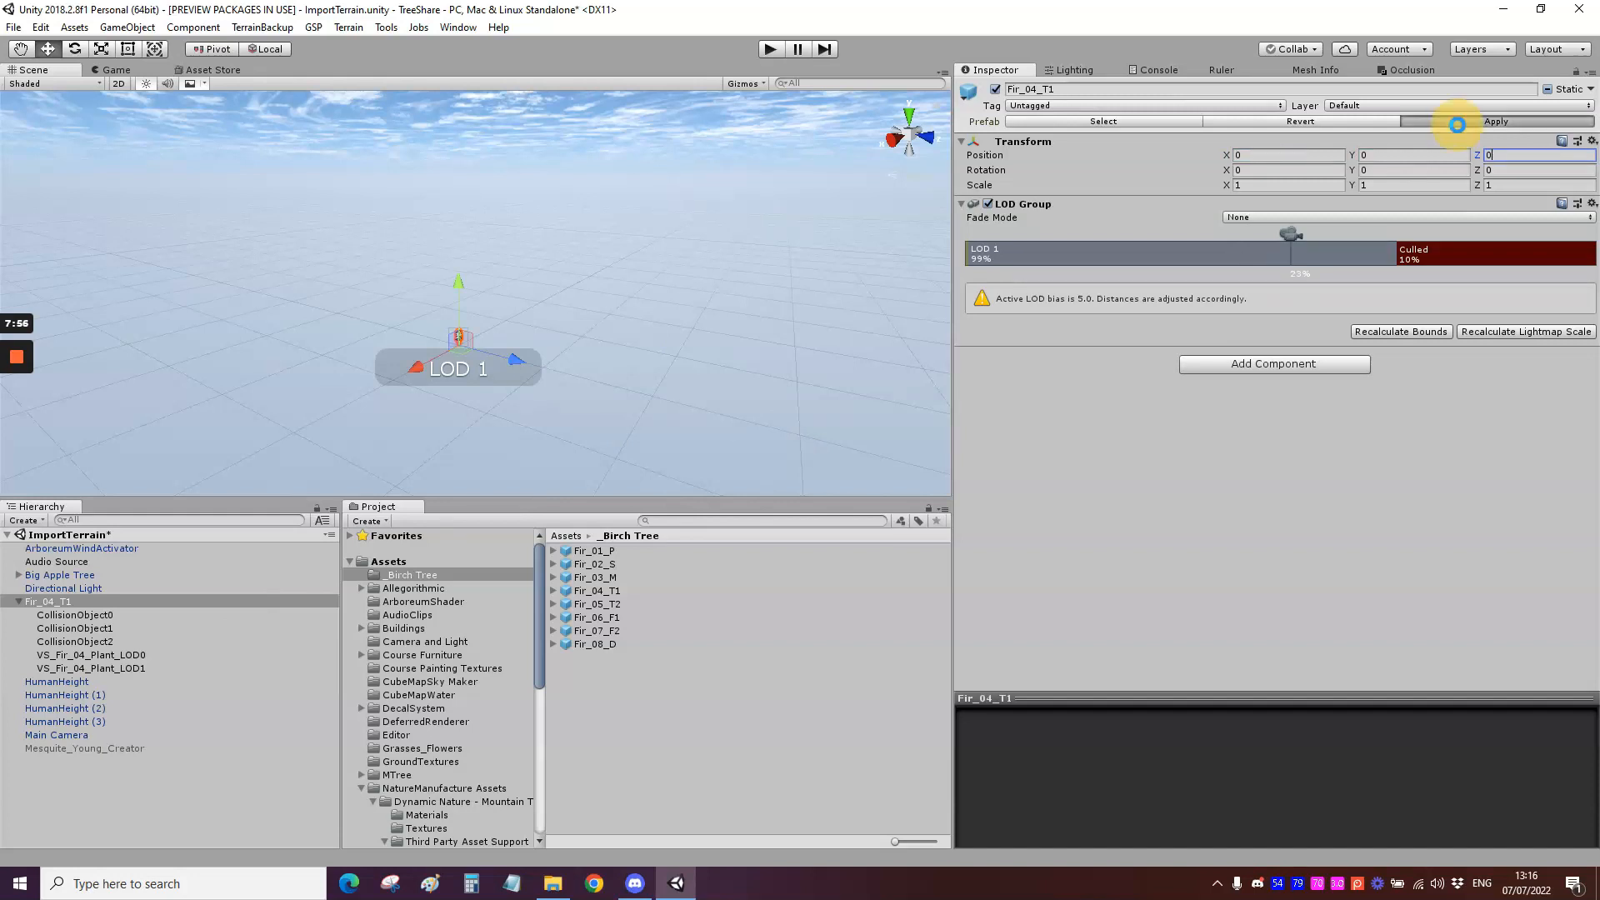
left_click(617, 588)
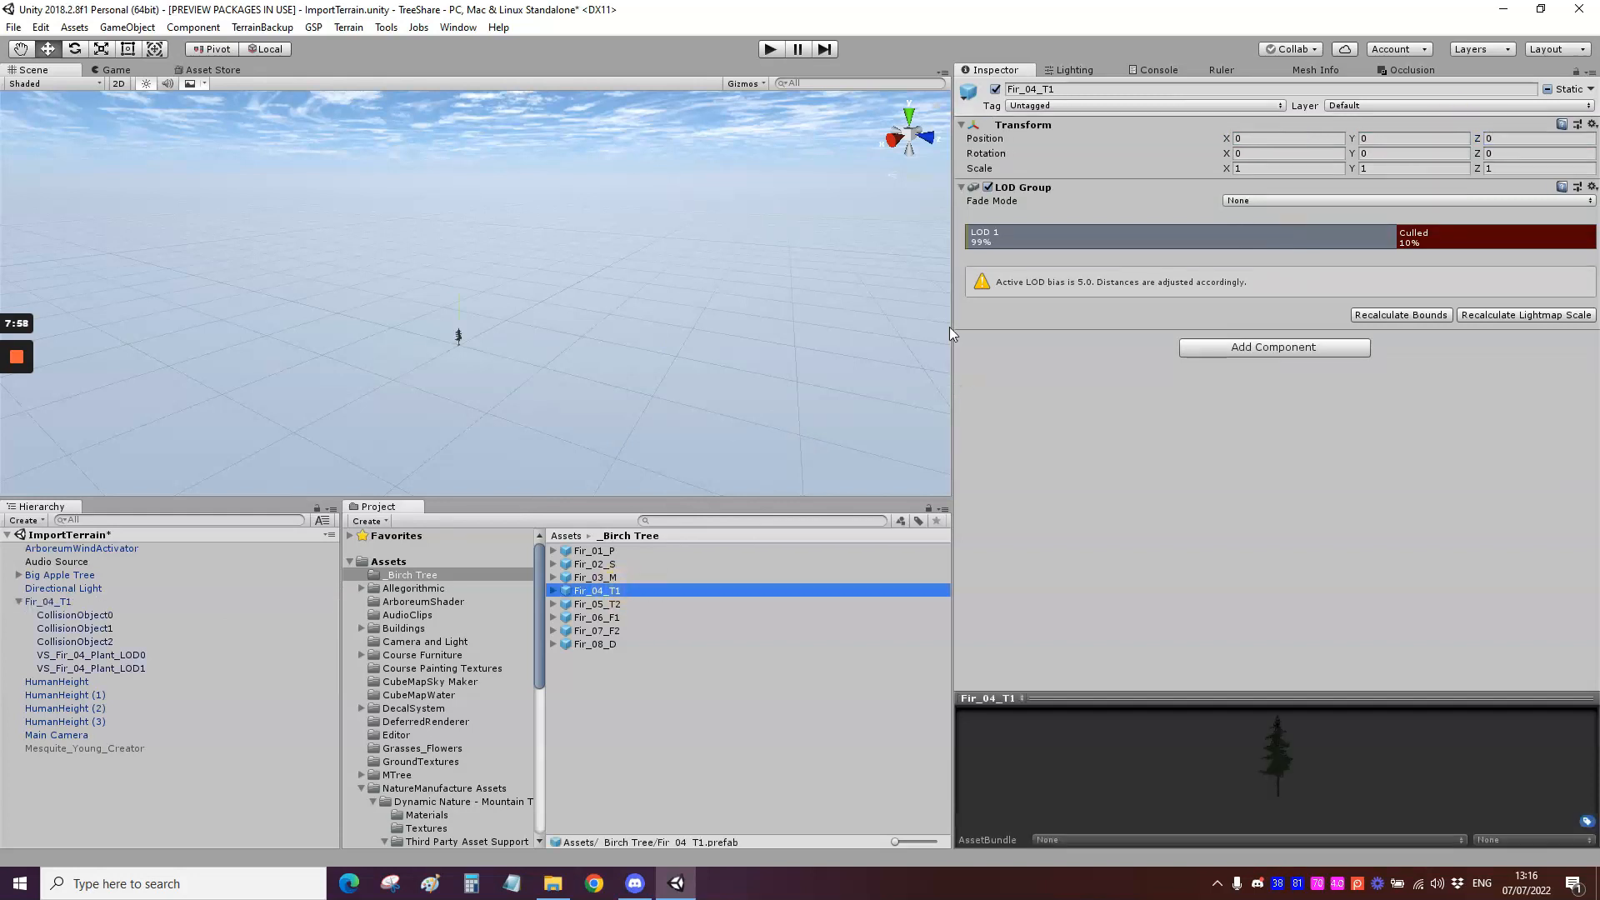